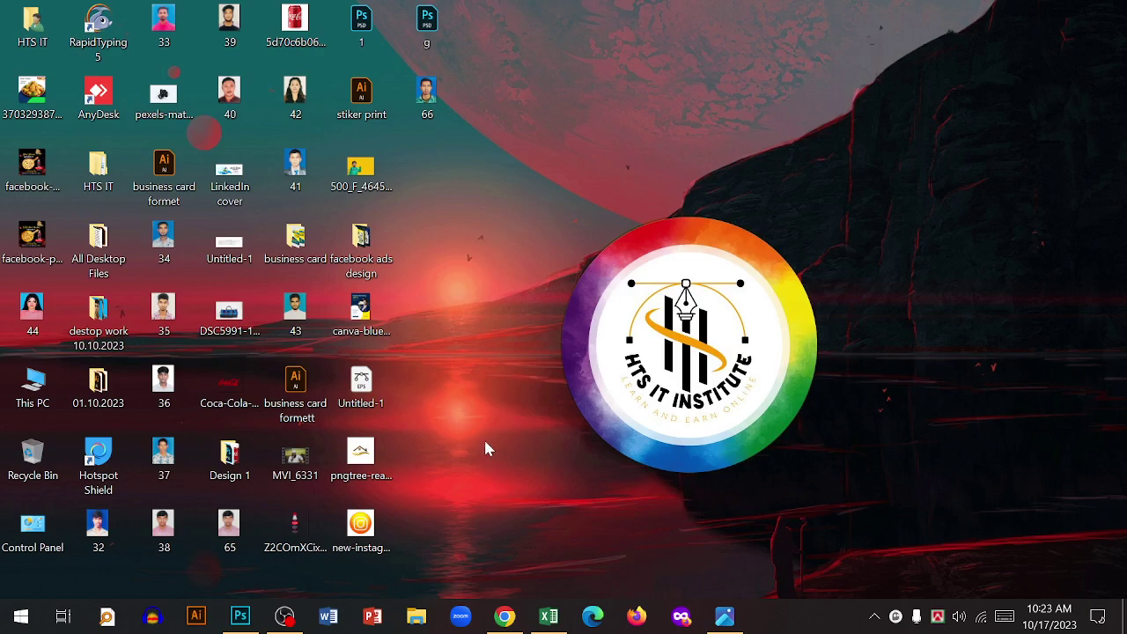
- Expand the Microsoft Office 2013 folder in the Start menu's app list to reveal Word 2013
left_click(21, 616)
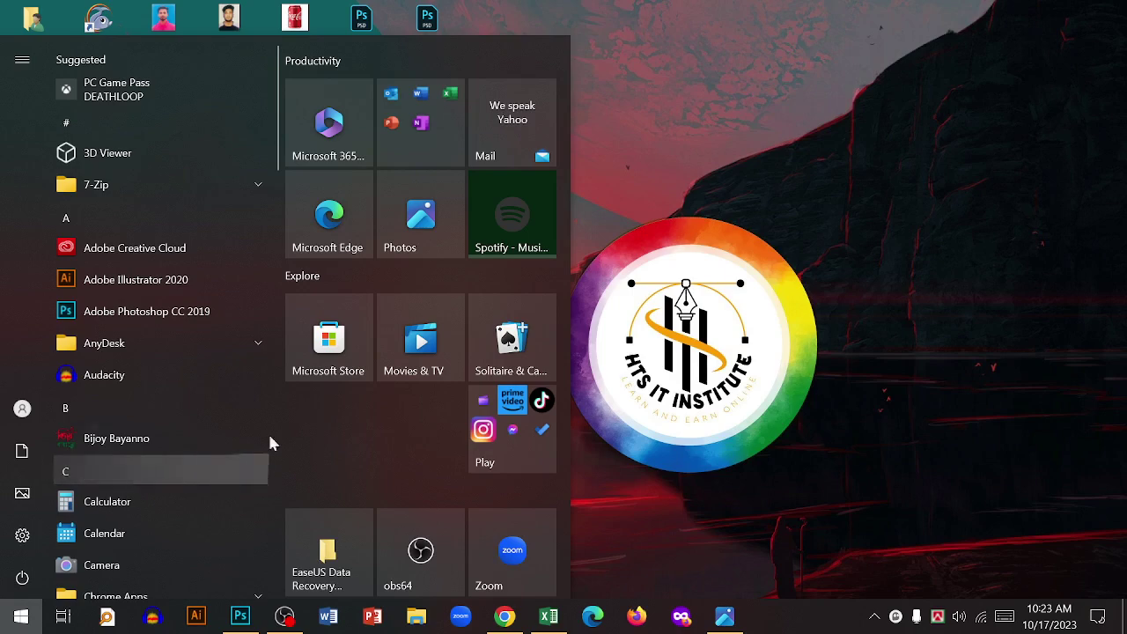
scroll(179, 420, "down", 5)
scroll(185, 431, "down", 5)
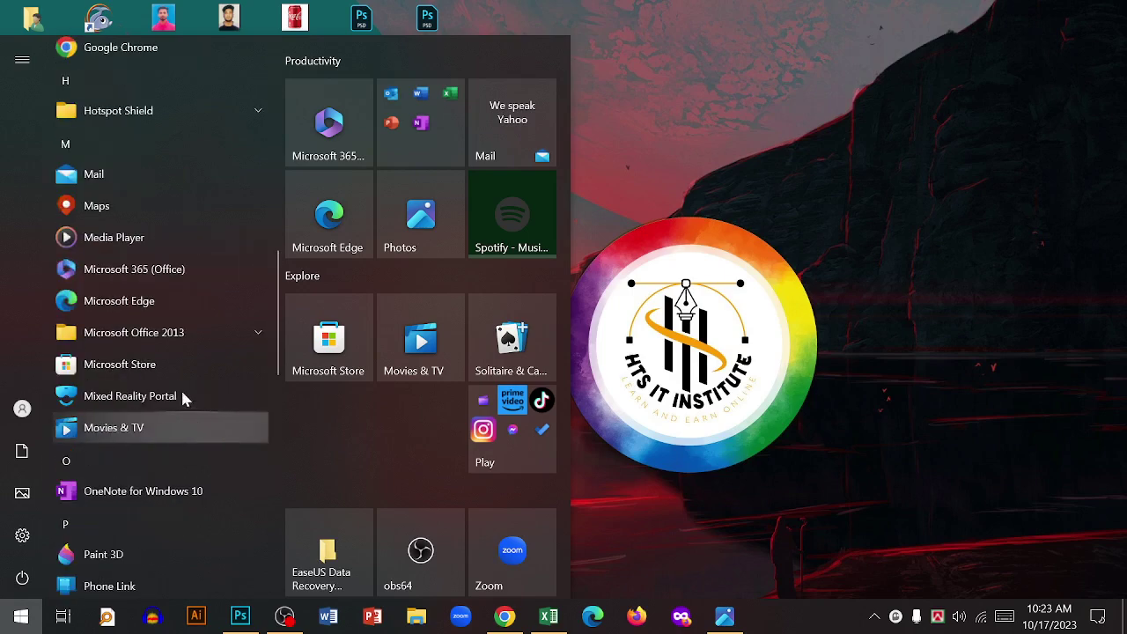
left_click(155, 341)
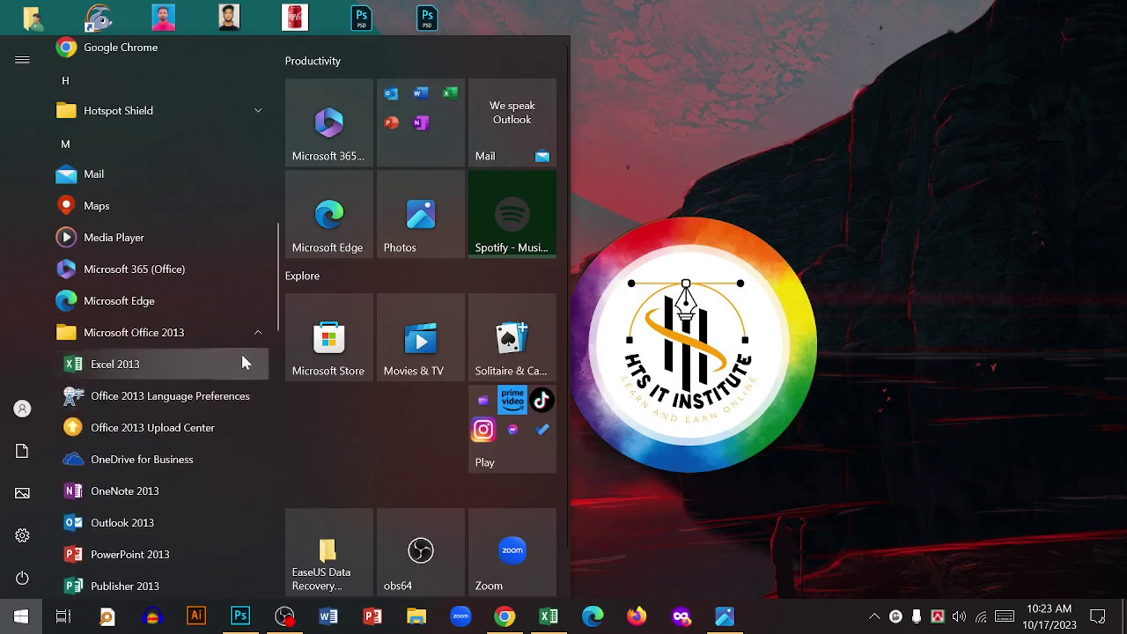
scroll(220, 354, "down", 1)
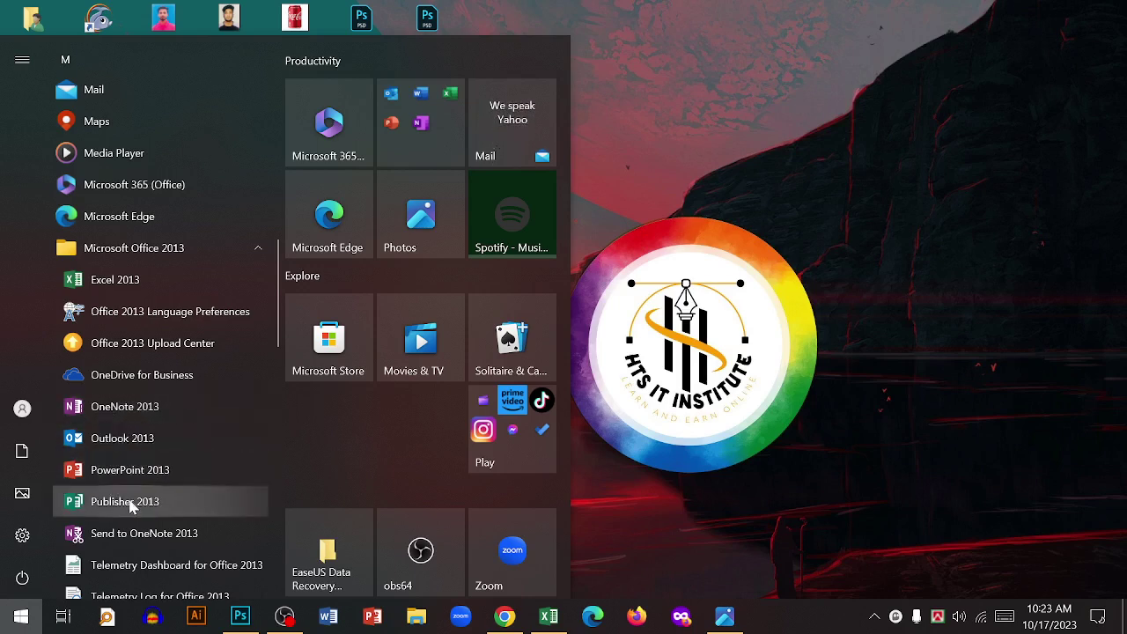
scroll(127, 502, "down", 1)
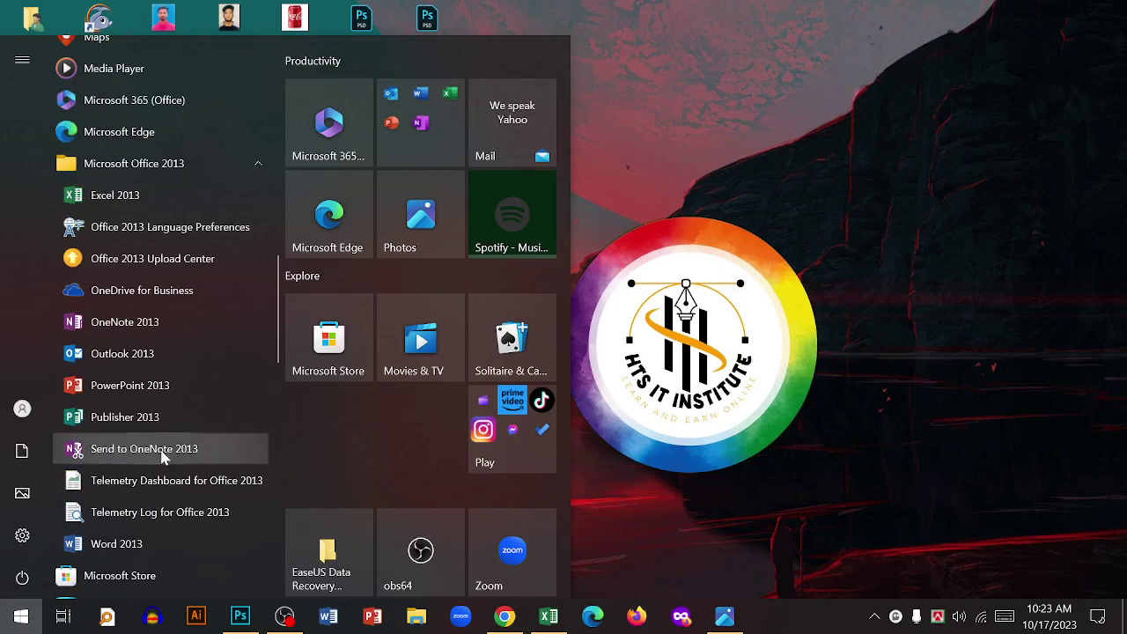
scroll(112, 488, "down", 1)
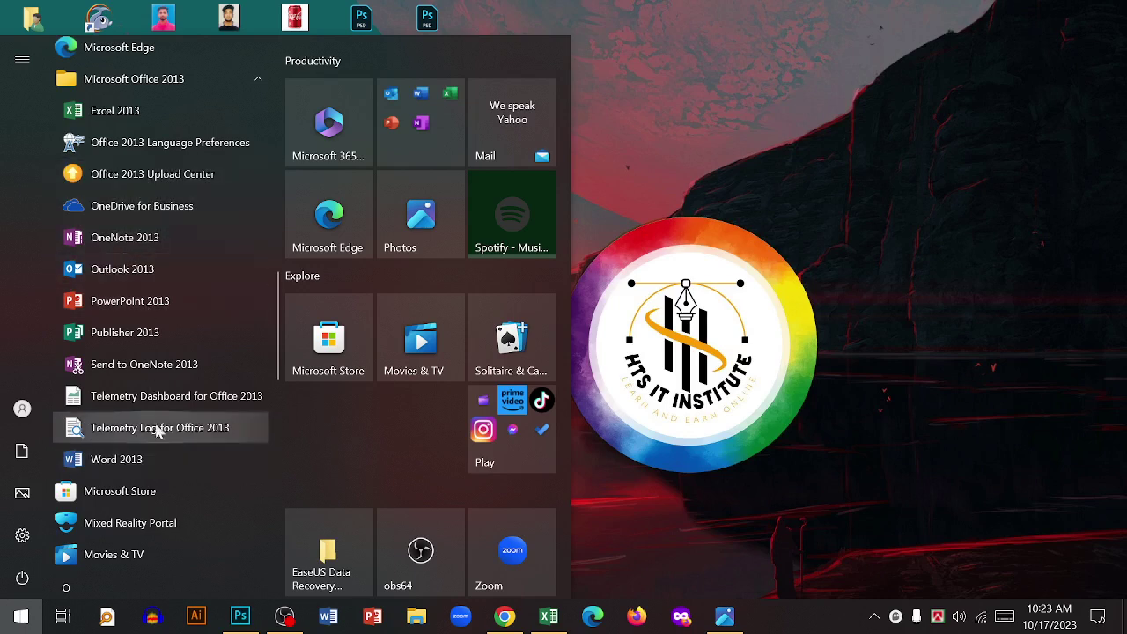
scroll(159, 369, "up", 2)
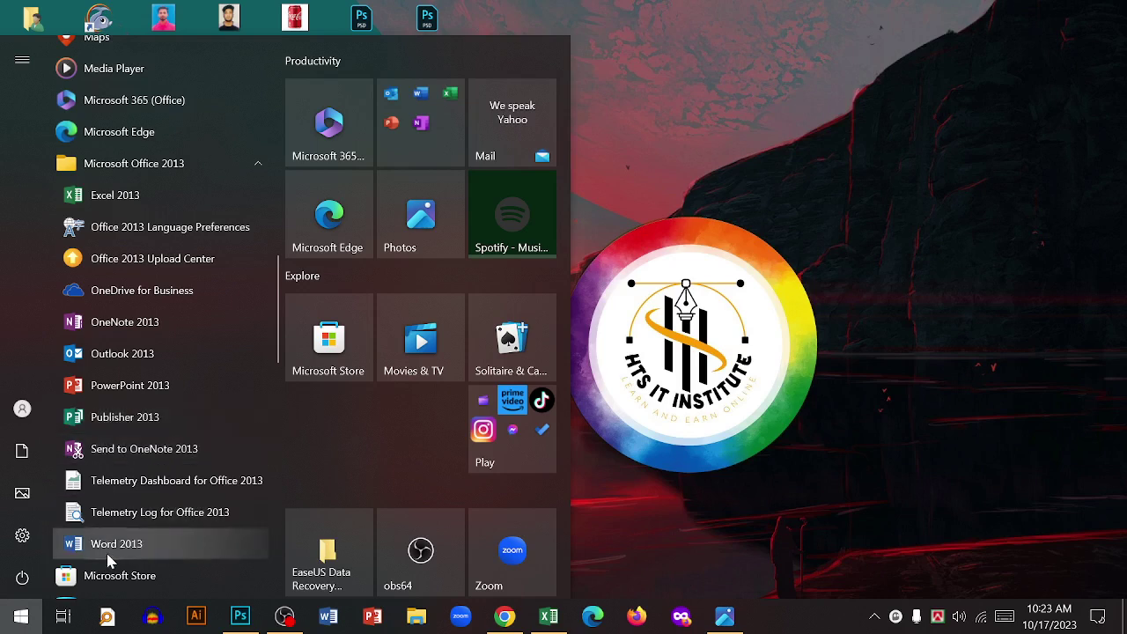
- Clear the stray characters from Windows search and close it, returning to the desktop
type("`````")
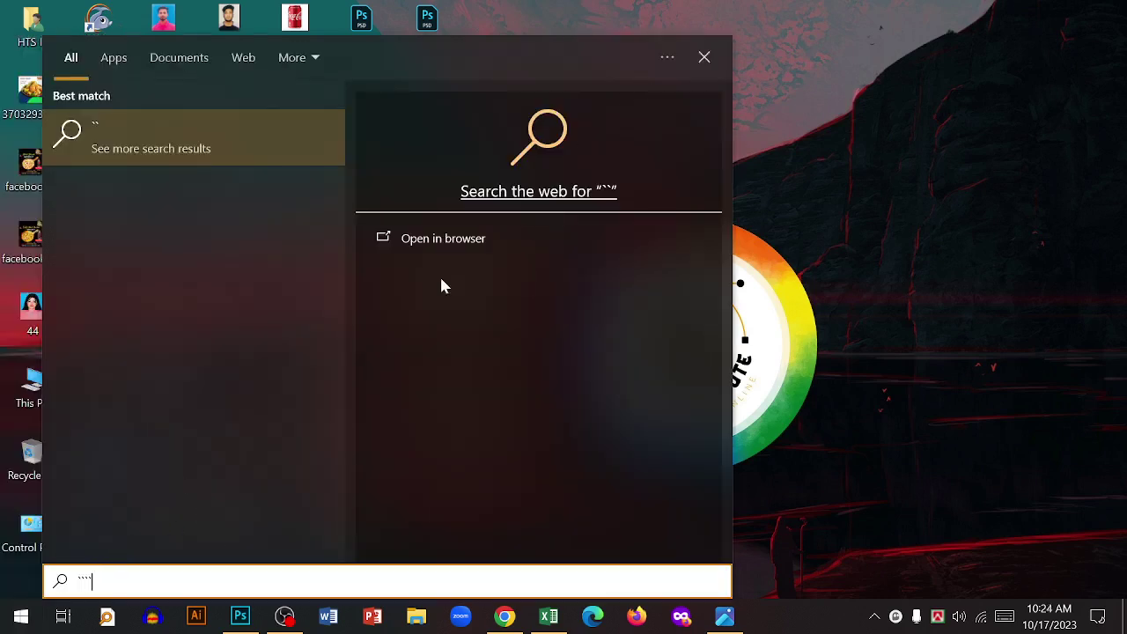
key("BackSpace")
key("BackSpace")
key("BackSpace")
key("BackSpace")
key("BackSpace")
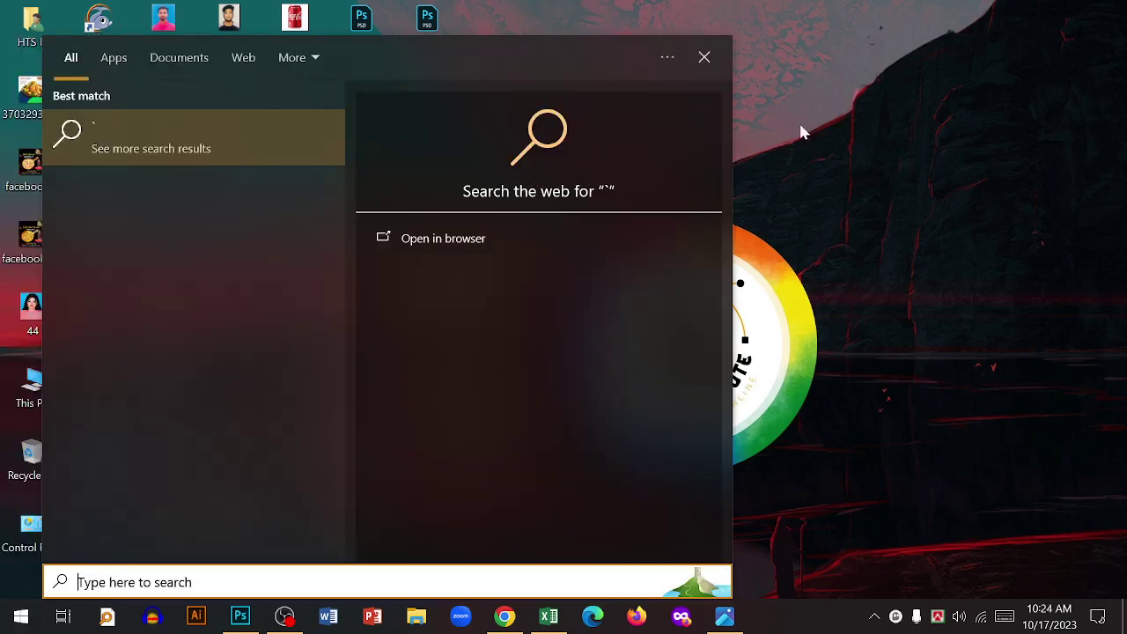
key("Escape")
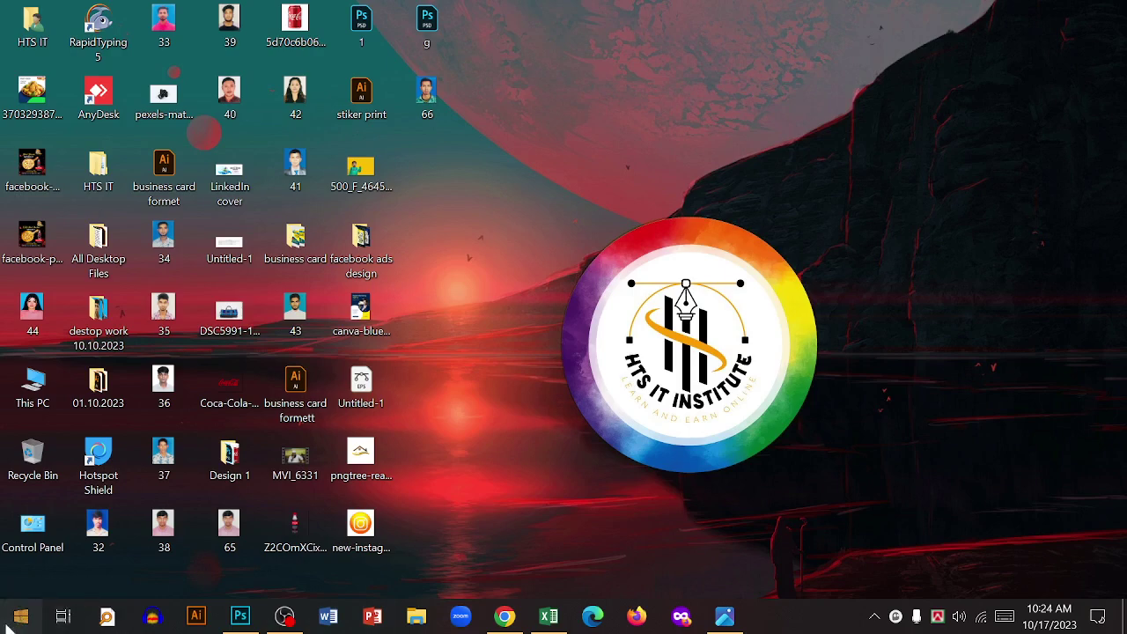
left_click(7, 622)
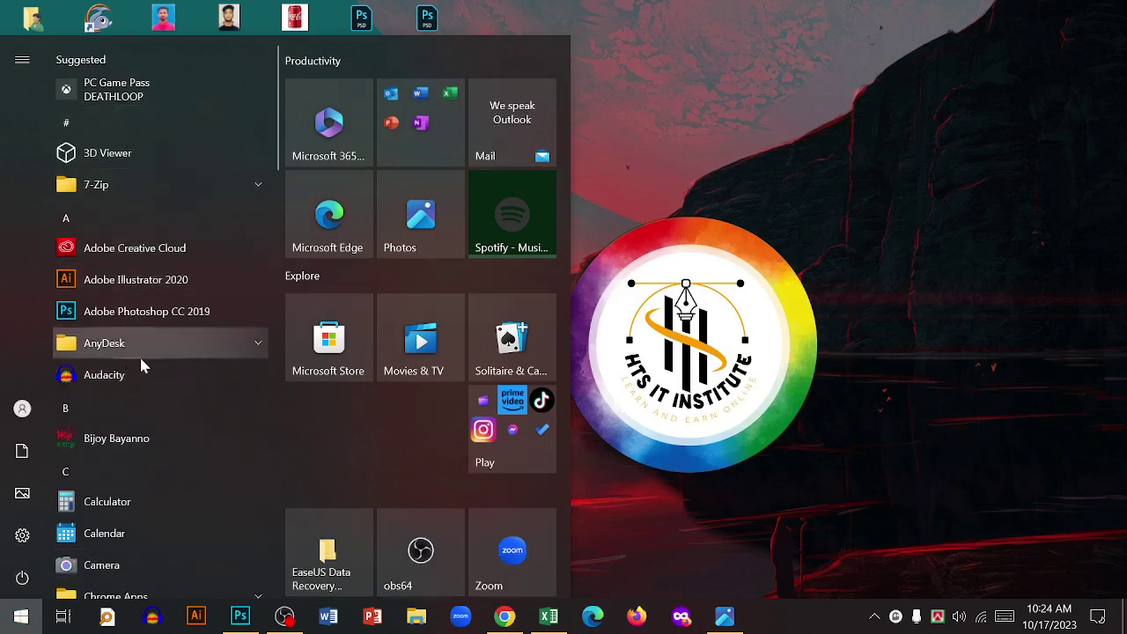
scroll(141, 365, "down", 5)
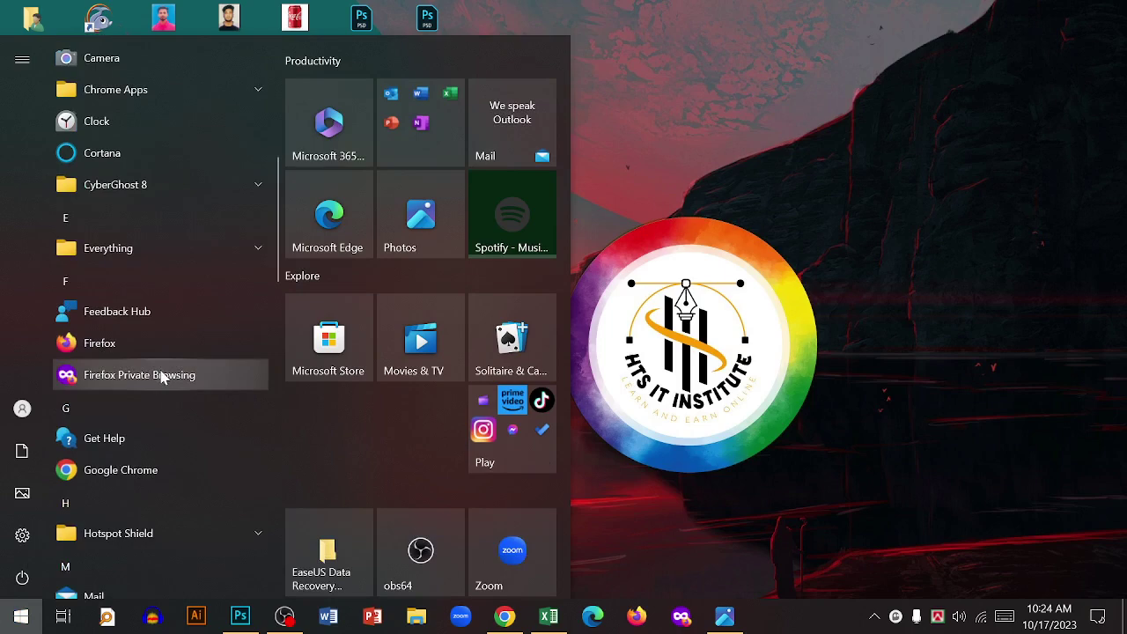
scroll(166, 361, "down", 3)
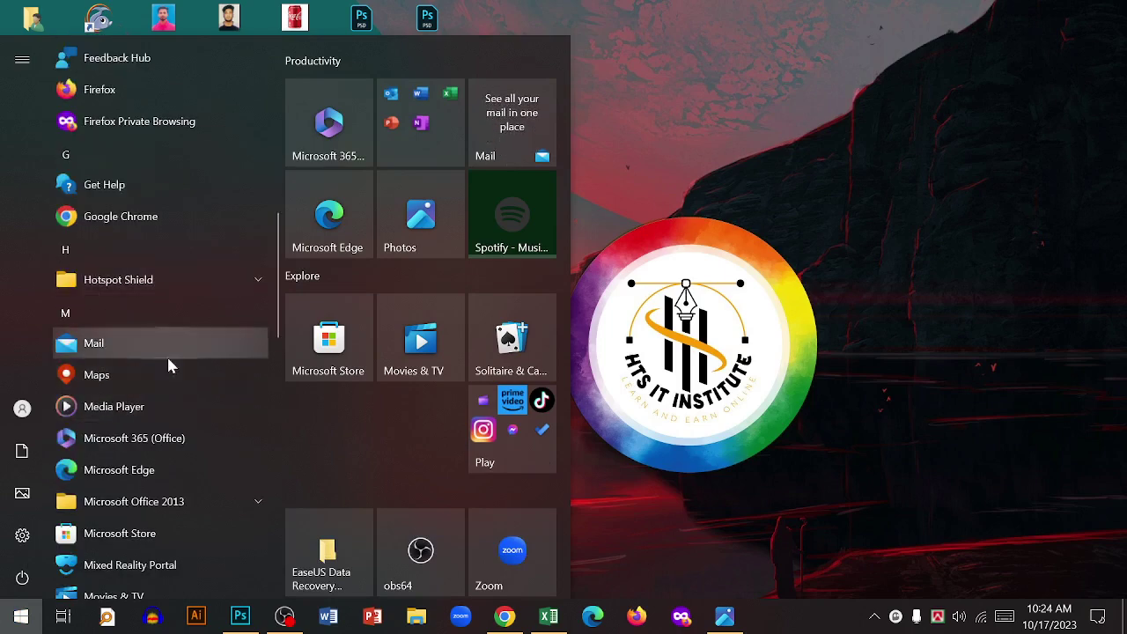
scroll(170, 364, "down", 4)
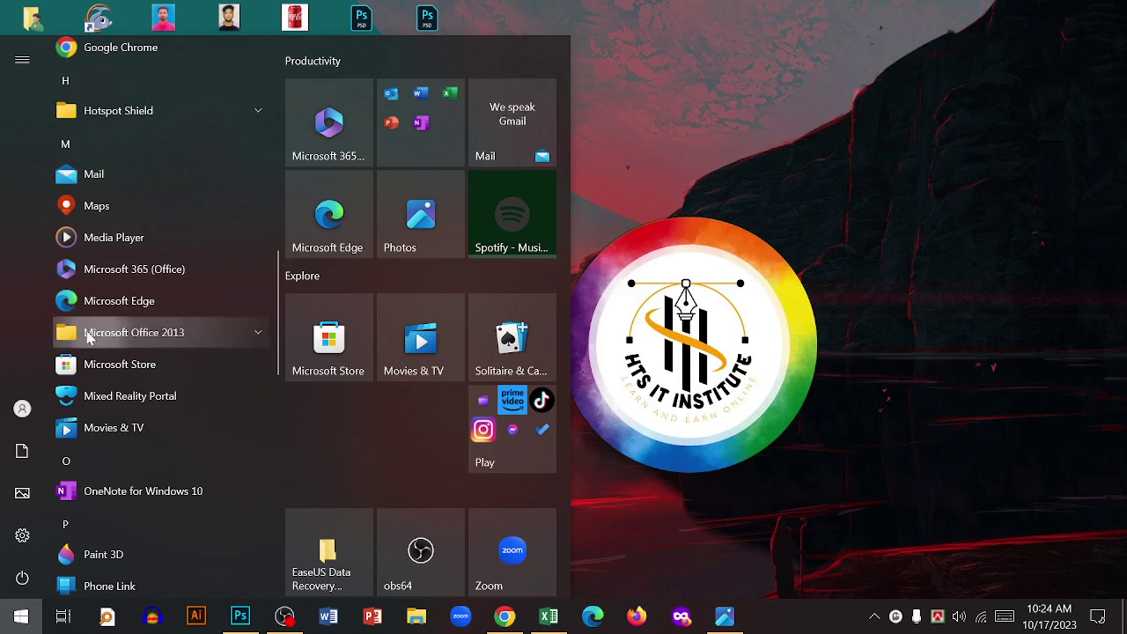
left_click(147, 342)
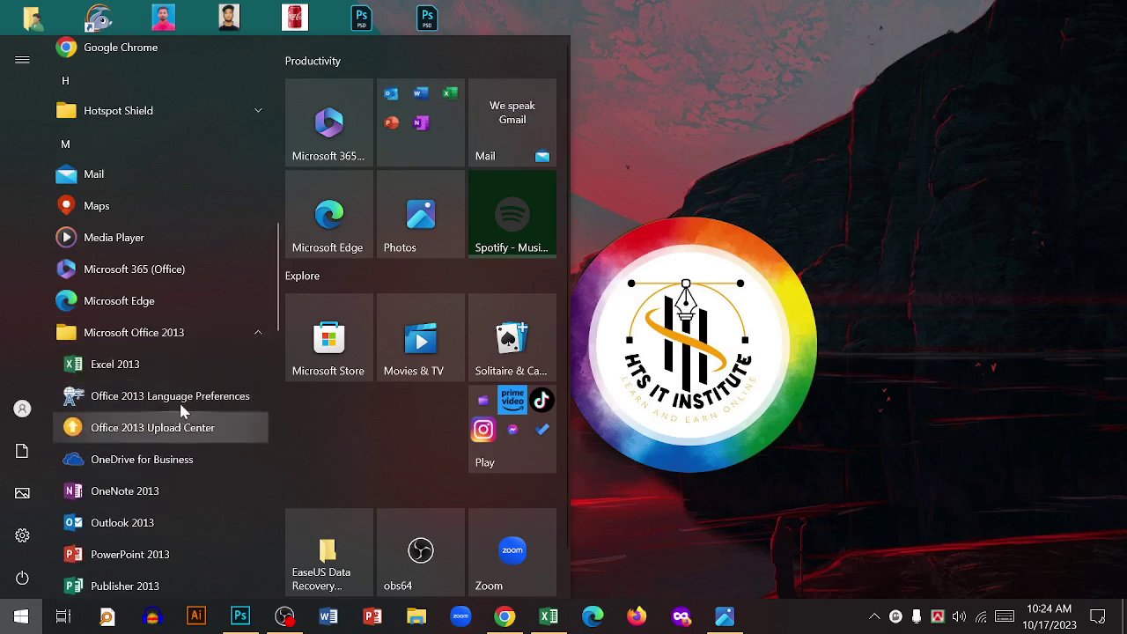
scroll(176, 387, "down", 1)
scroll(119, 458, "down", 1)
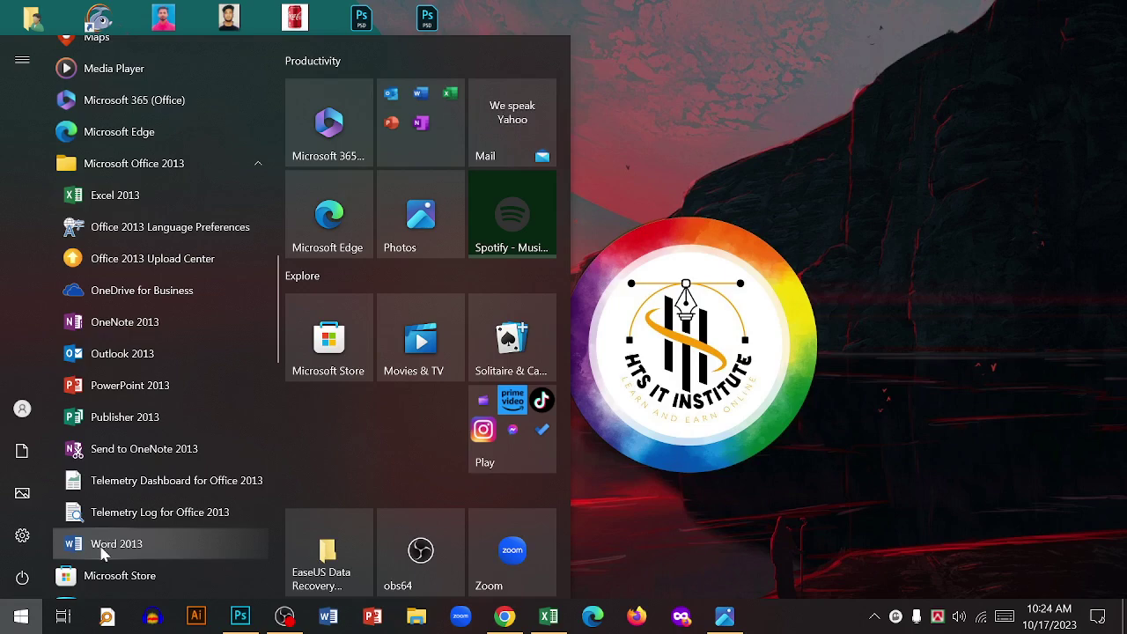
left_click(148, 550)
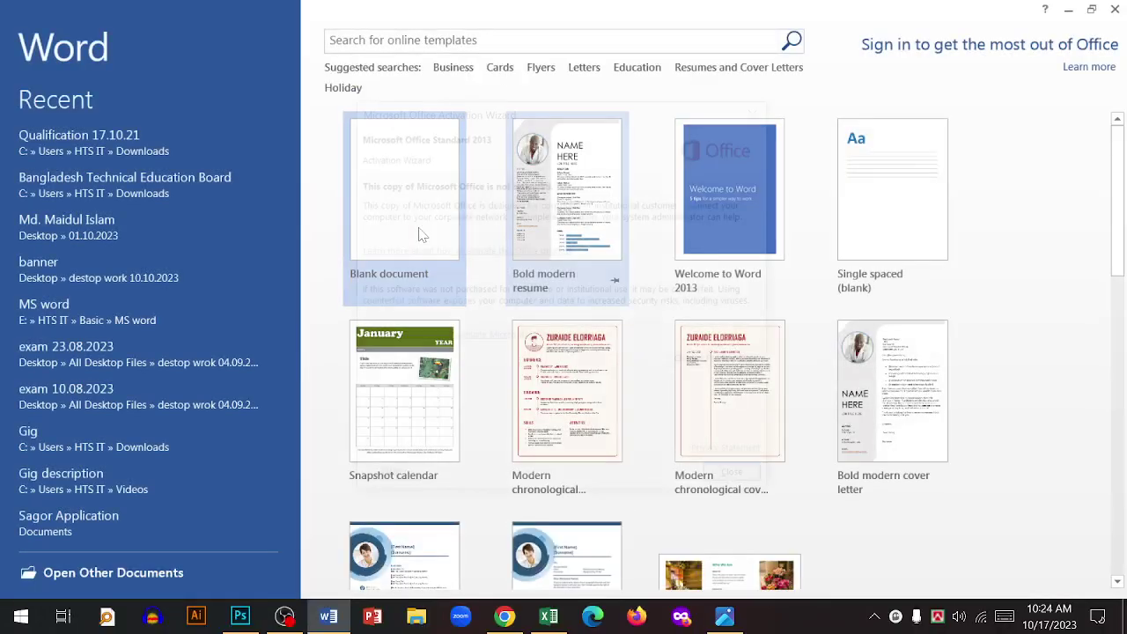
left_click(732, 476)
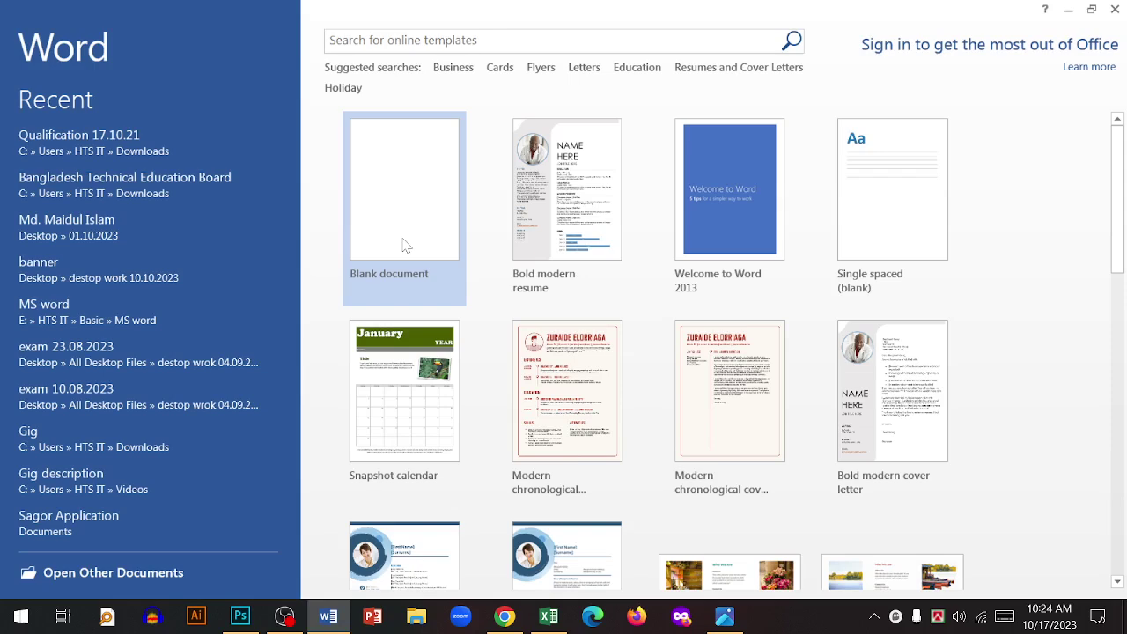
left_click(406, 245)
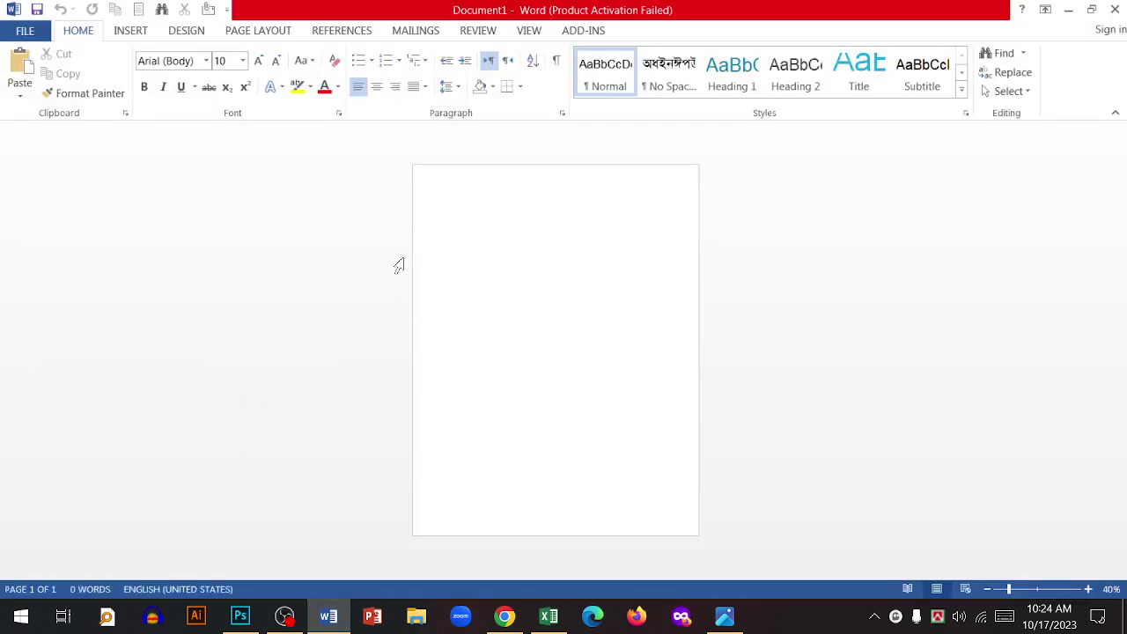
scroll(555, 242, "up", 3)
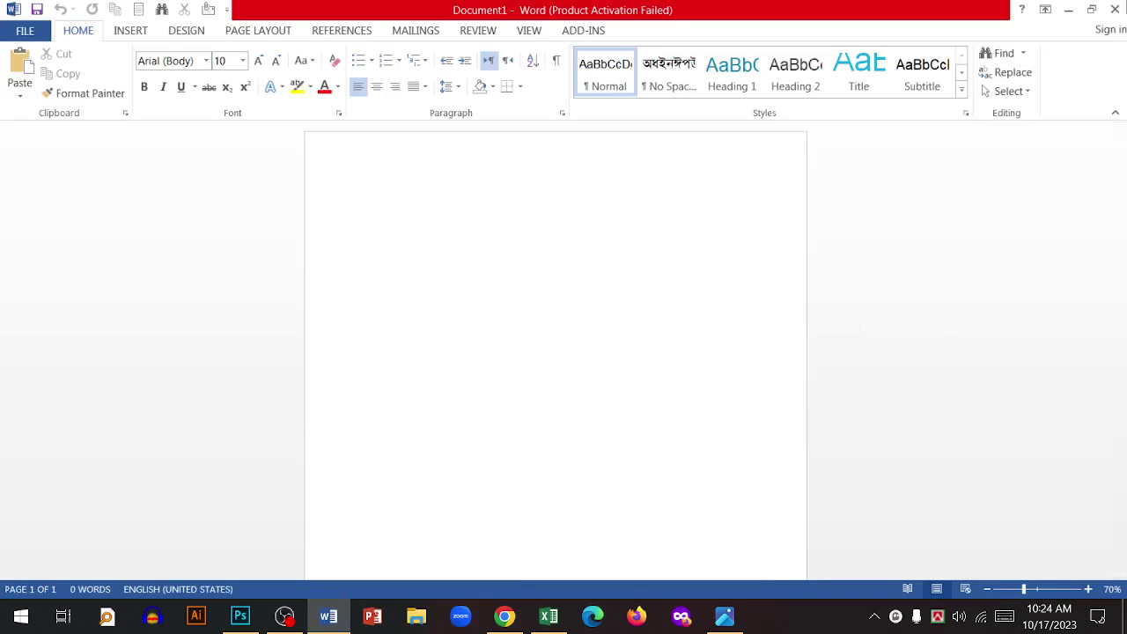
left_click(1114, 10)
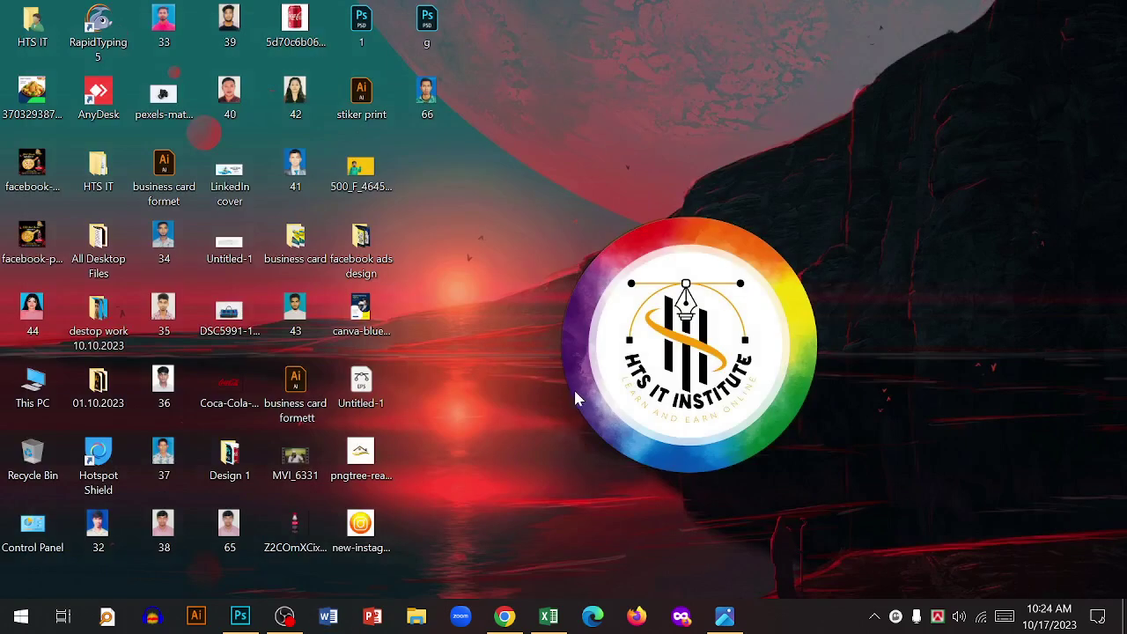
- Launch Word 2013 via Windows search, start a blank document, then close Word
key("super")
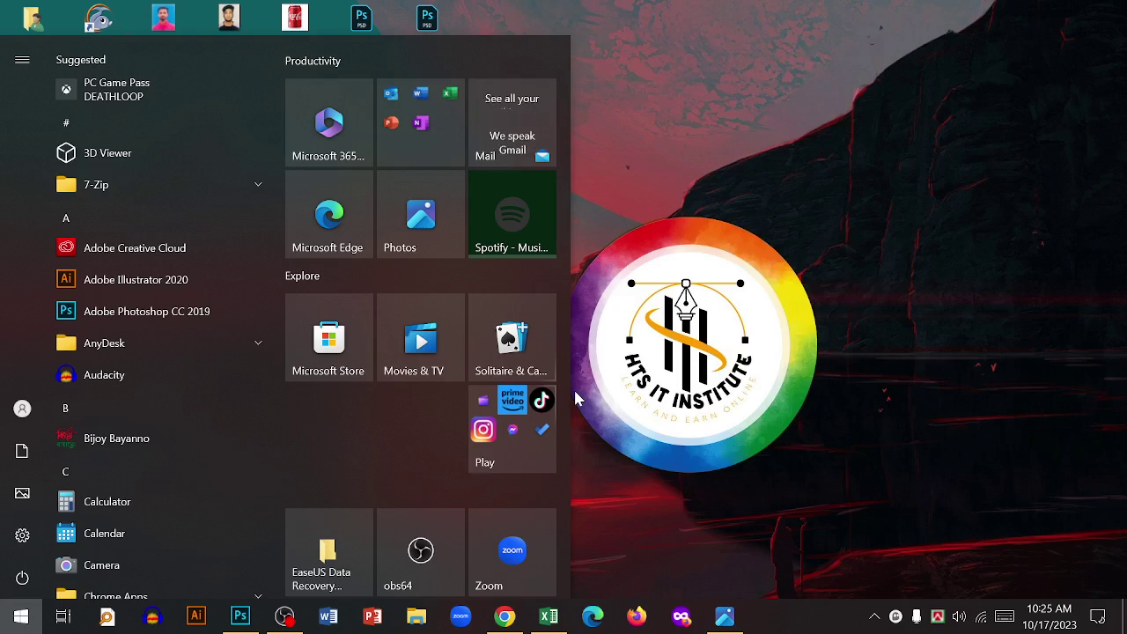
type("word")
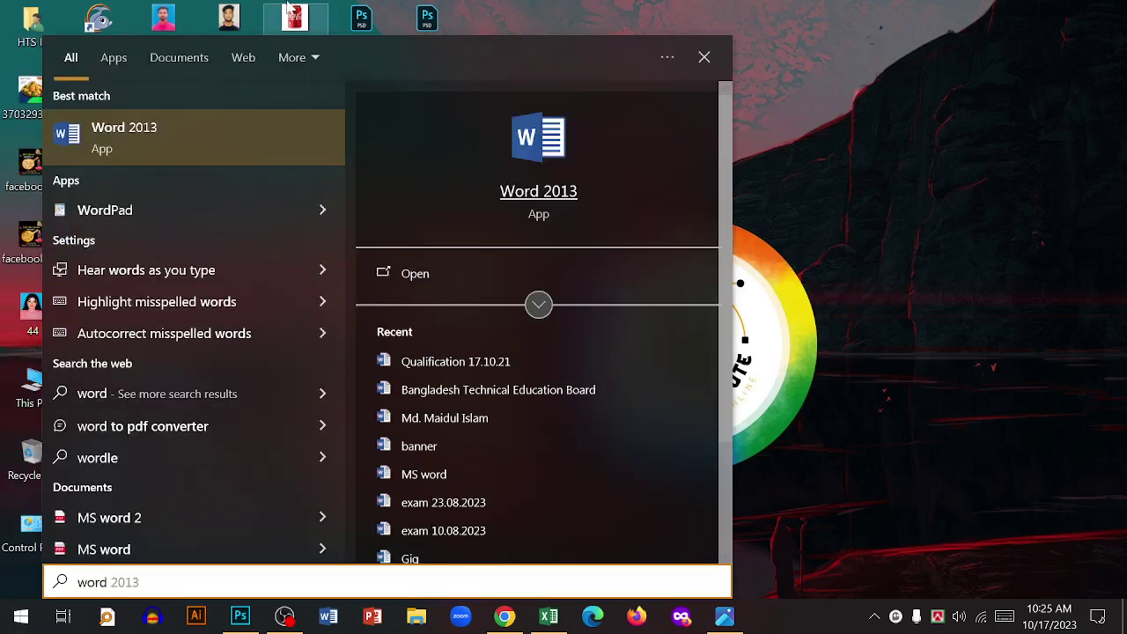
left_click(193, 152)
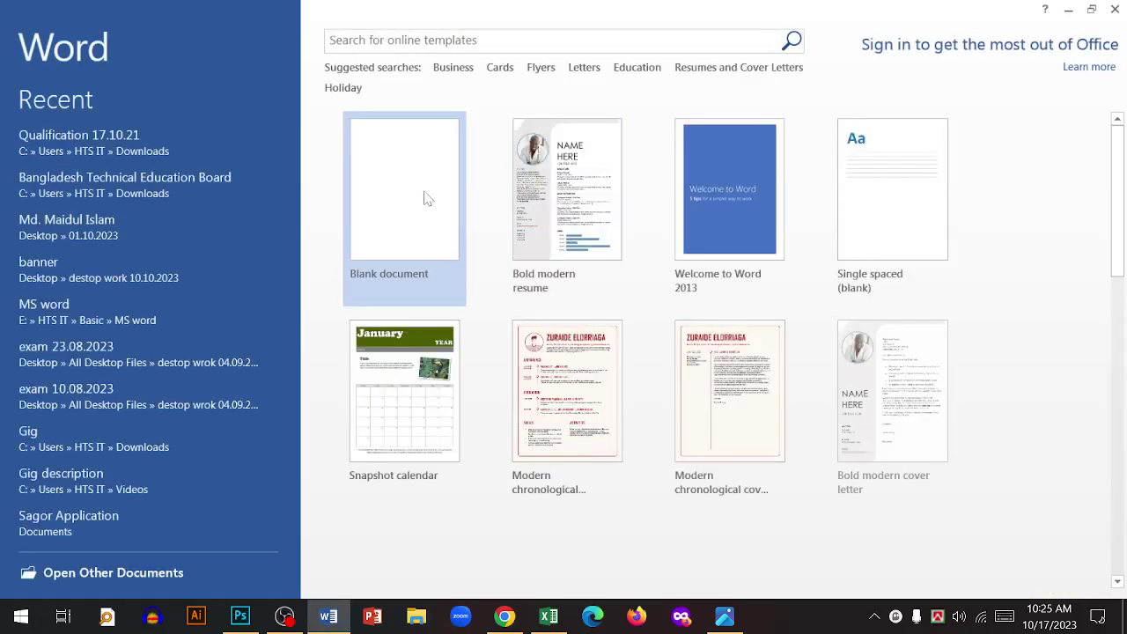
left_click(384, 216)
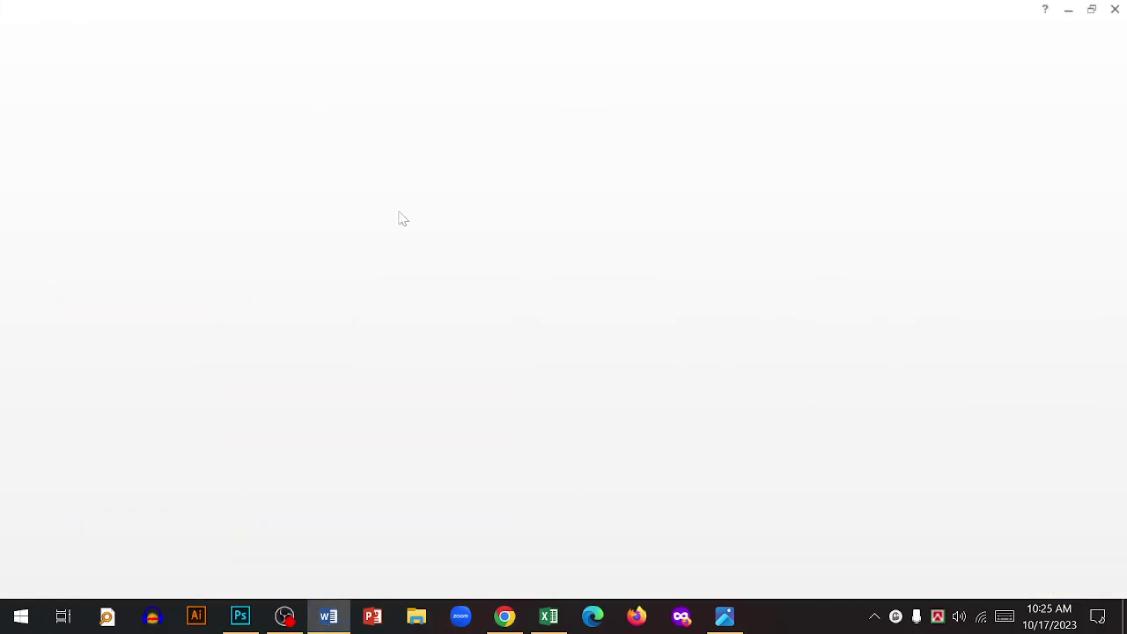
left_click(1115, 9)
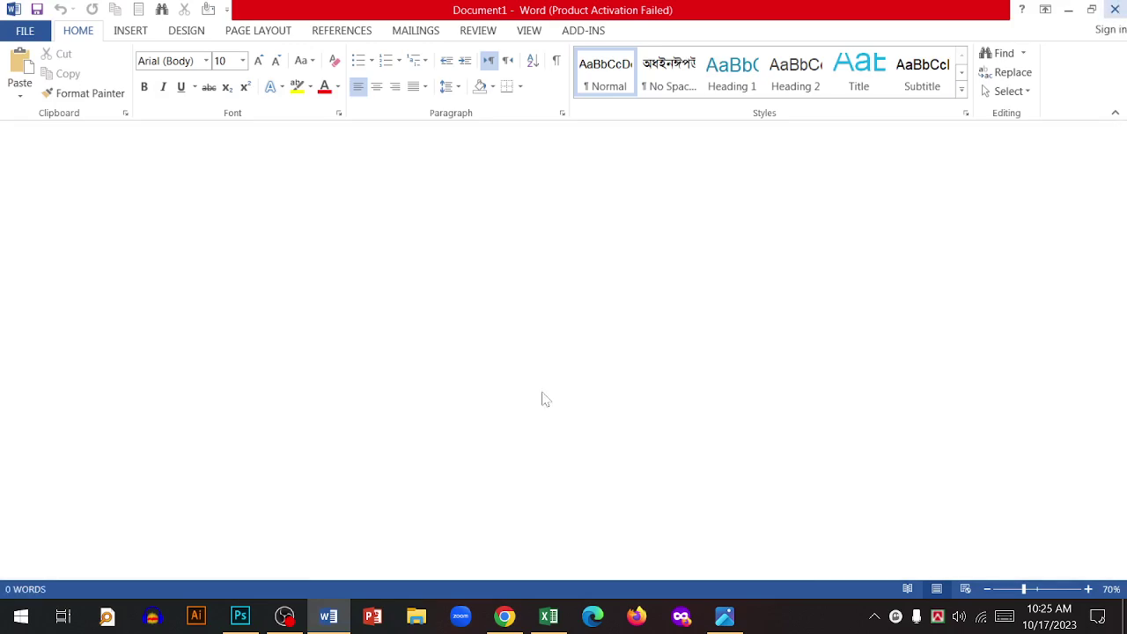
left_click(21, 615)
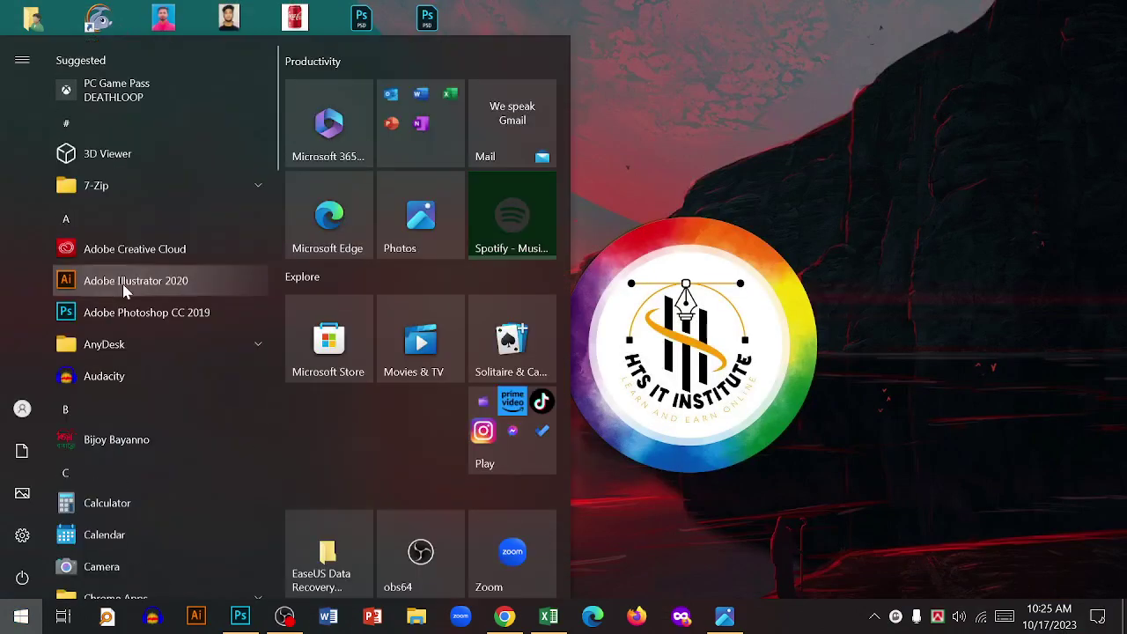
- Expand Microsoft Office 2013, view Word 2013's right-click More options, then close the Start menu
scroll(159, 407, "down", 10)
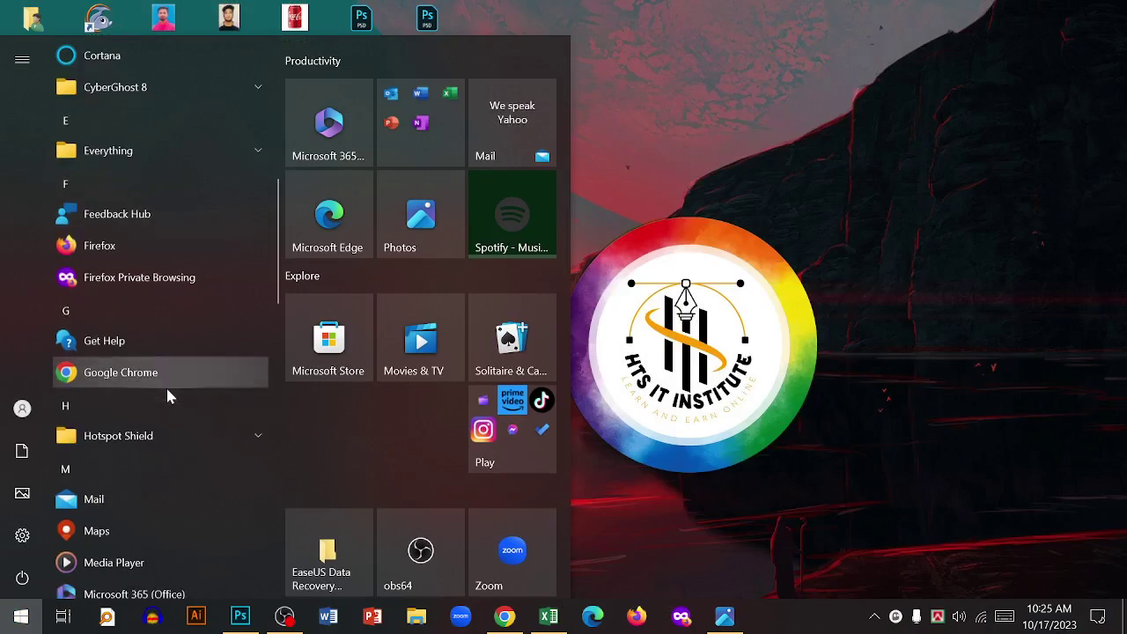
left_click(176, 332)
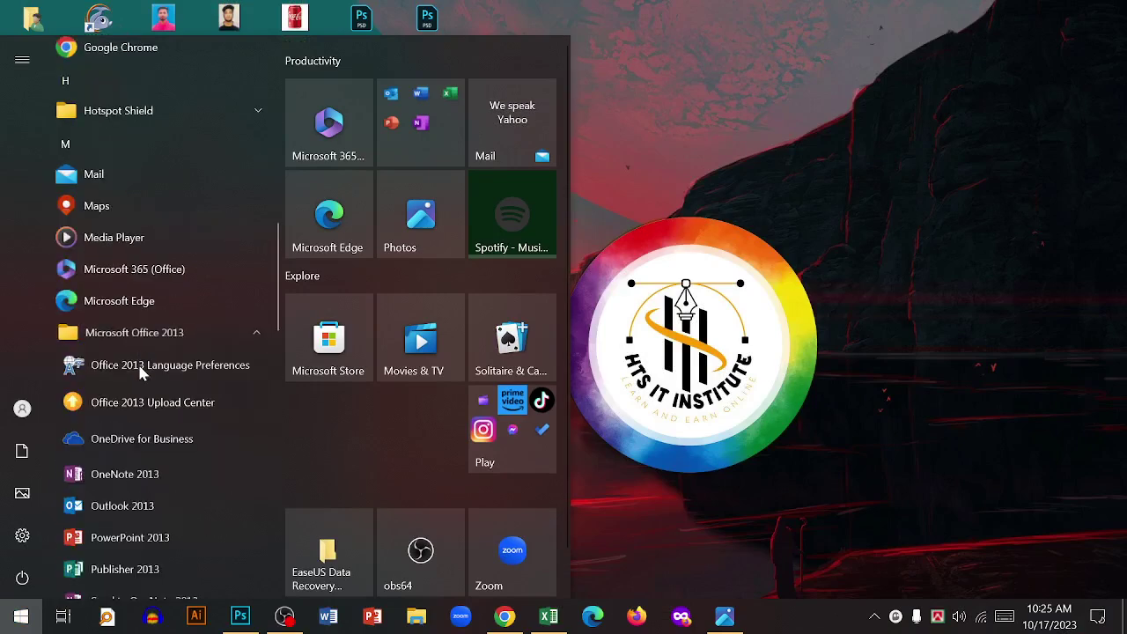
scroll(181, 390, "down", 4)
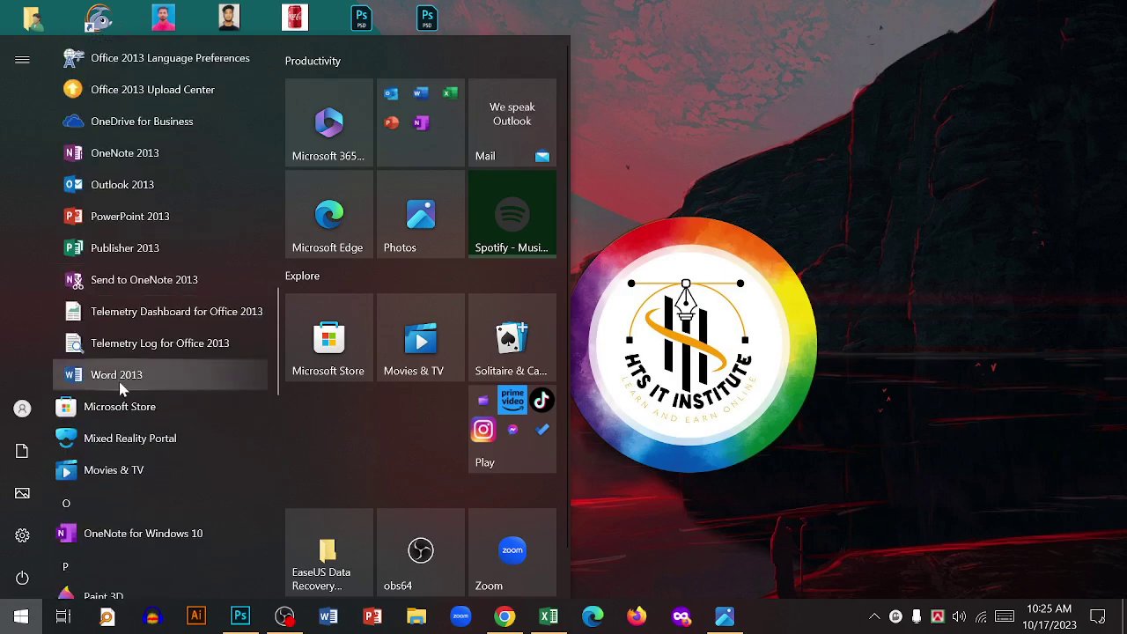
right_click(119, 388)
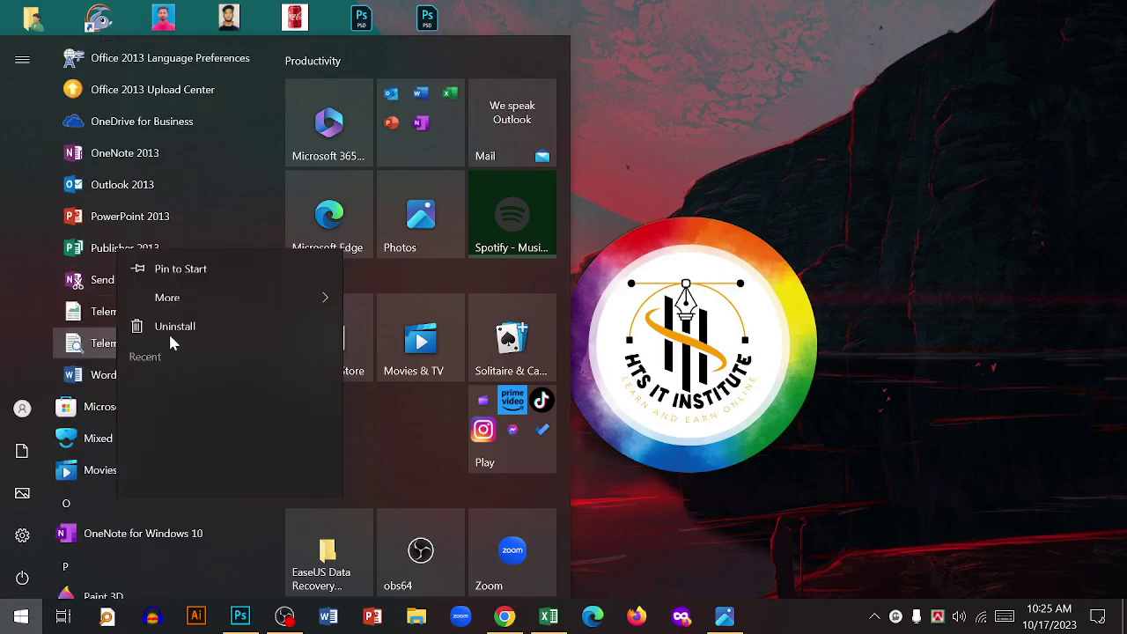
mouse_move(319, 45)
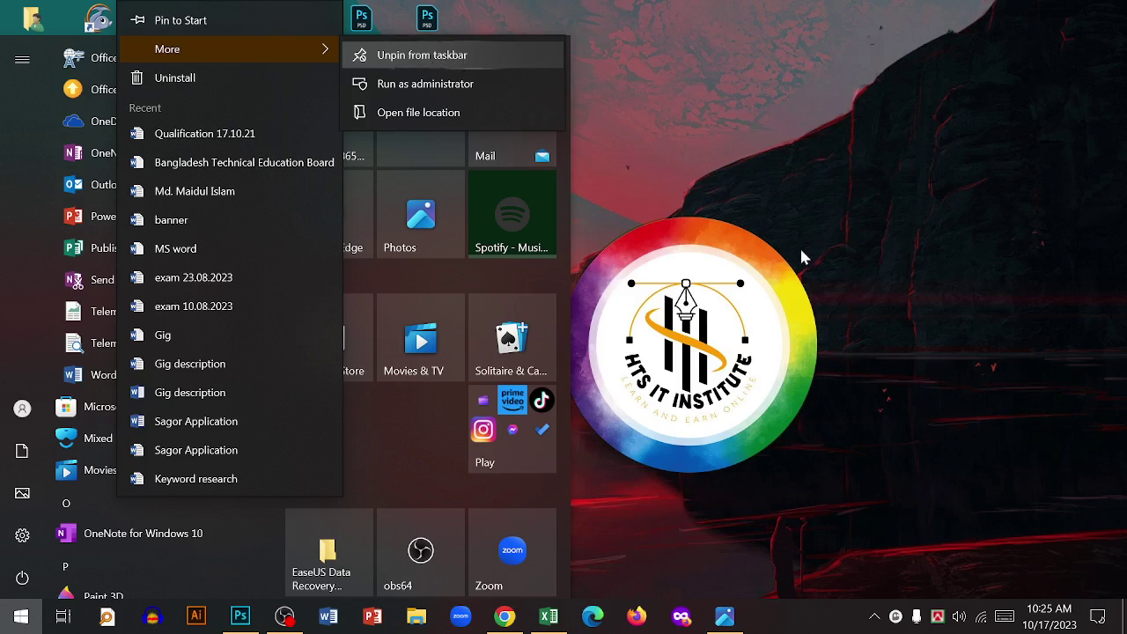
left_click(746, 457)
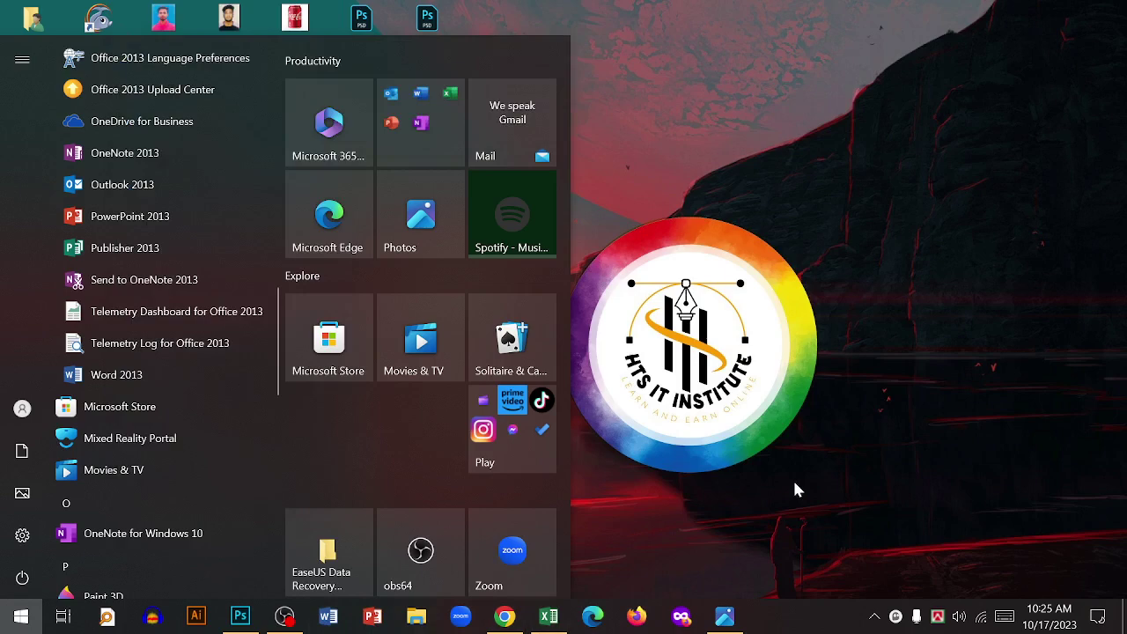
left_click(795, 487)
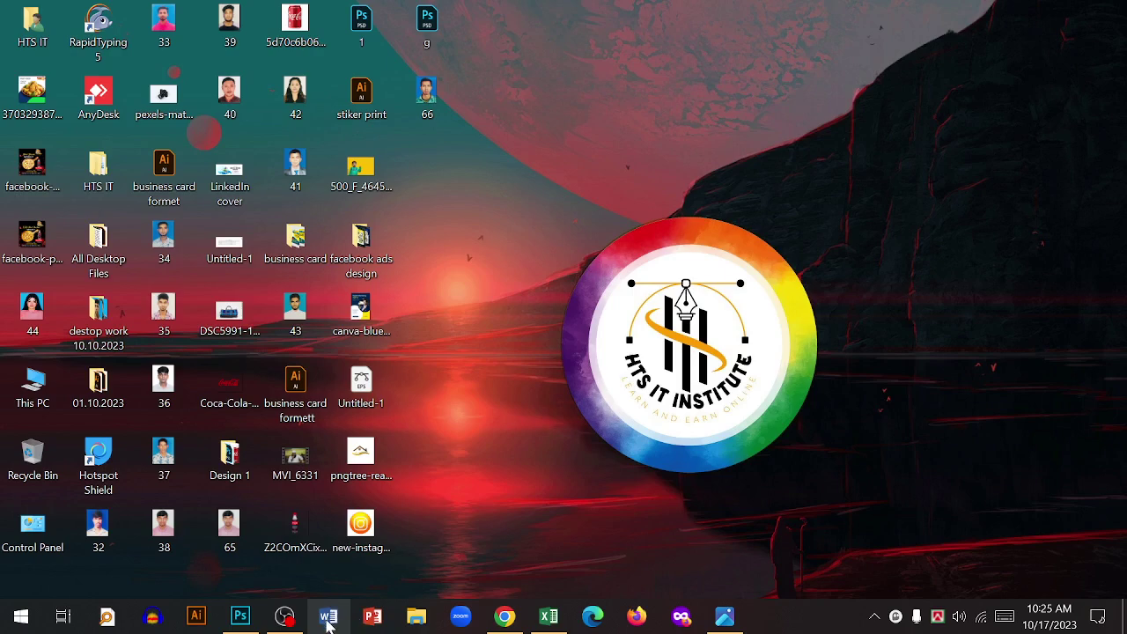
left_click(327, 619)
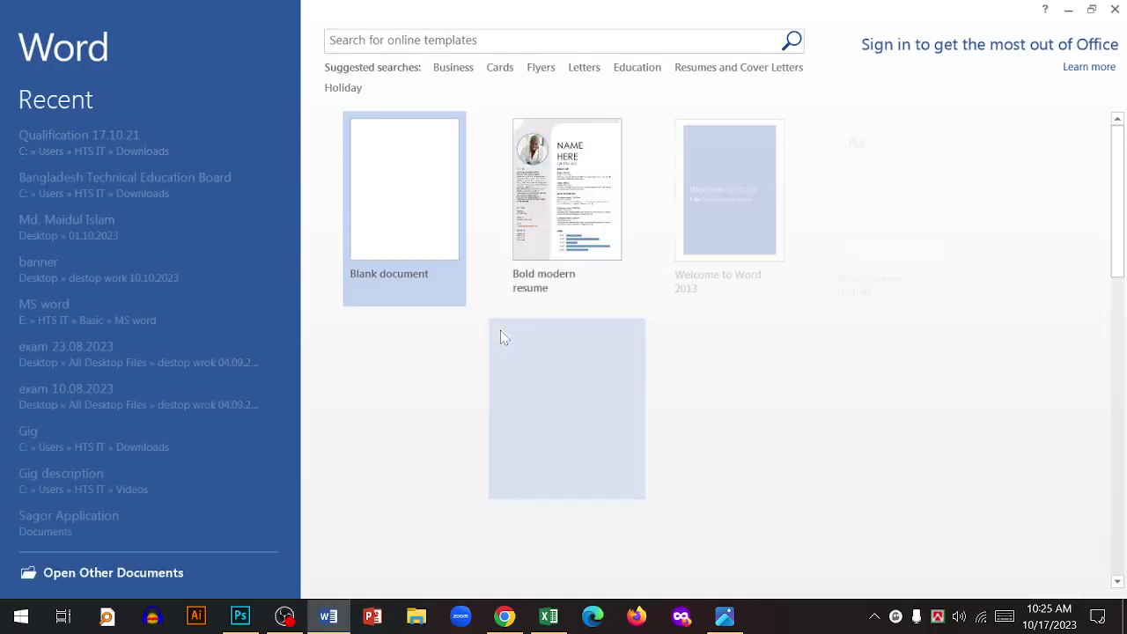
left_click(745, 550)
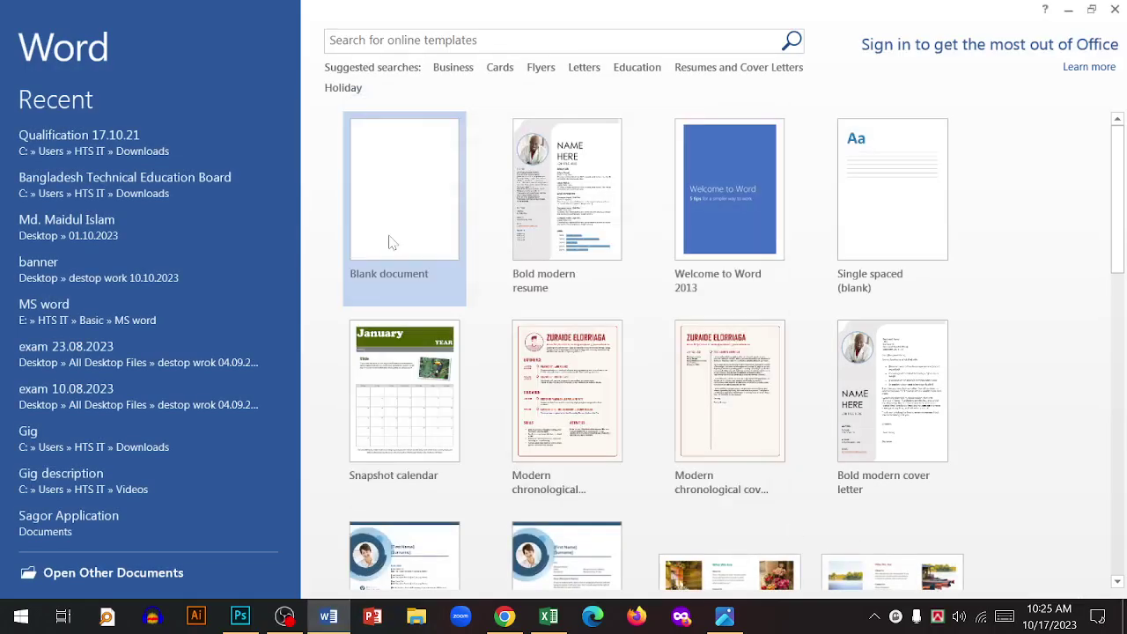
left_click(392, 242)
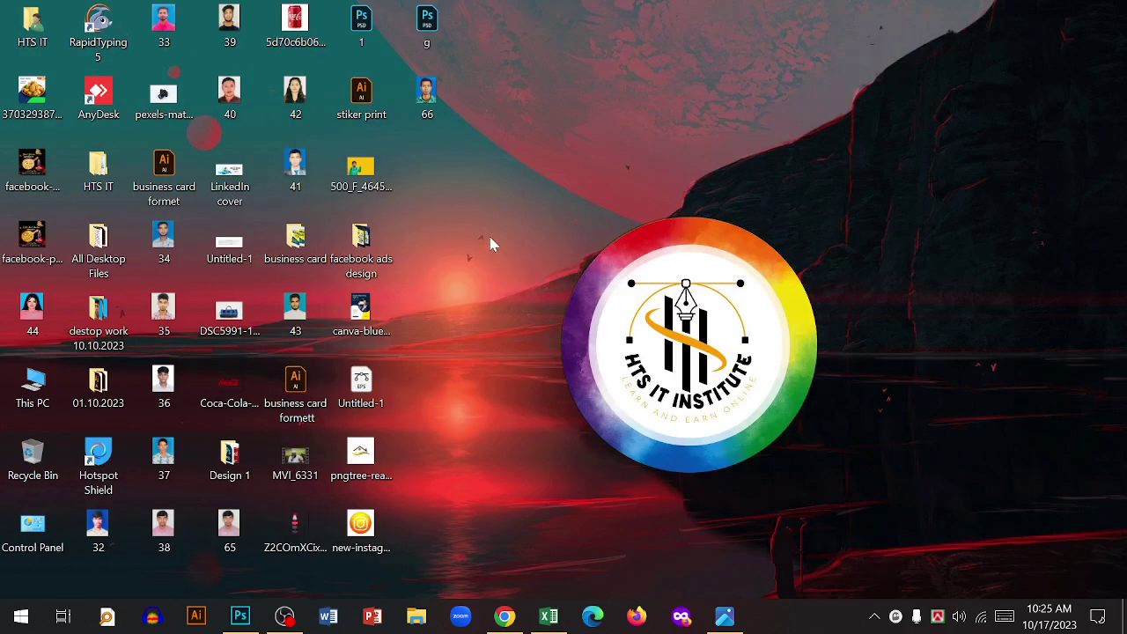
right_click(491, 244)
- Create a desktop Word file named 'New Microsoft Word Document' and open it
mouse_move(546, 410)
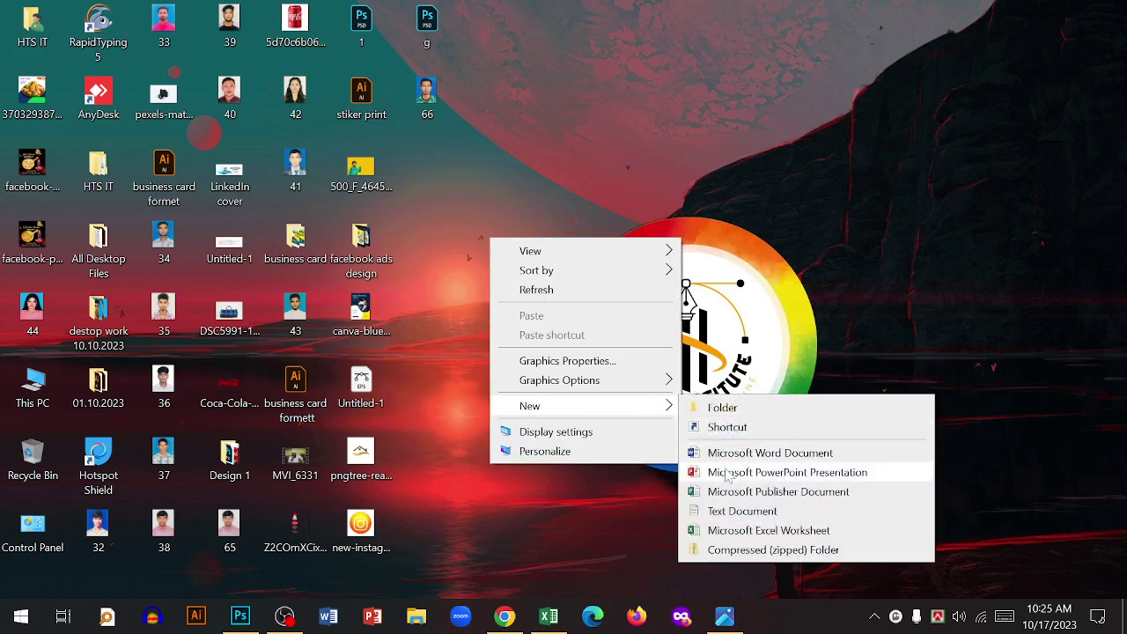
left_click(778, 454)
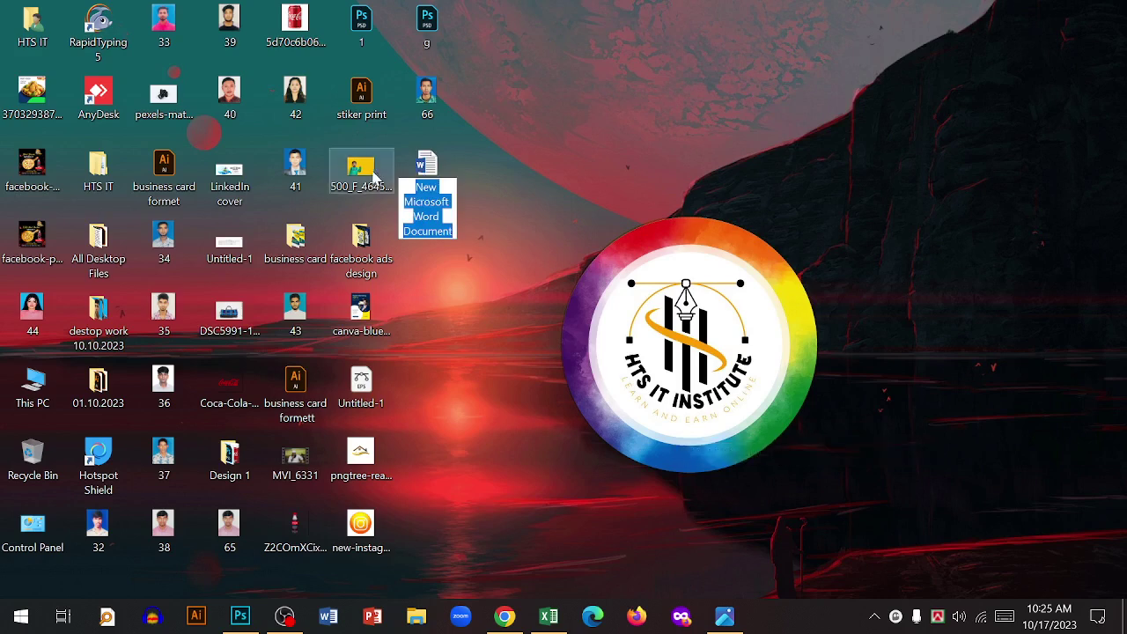
left_click(511, 195)
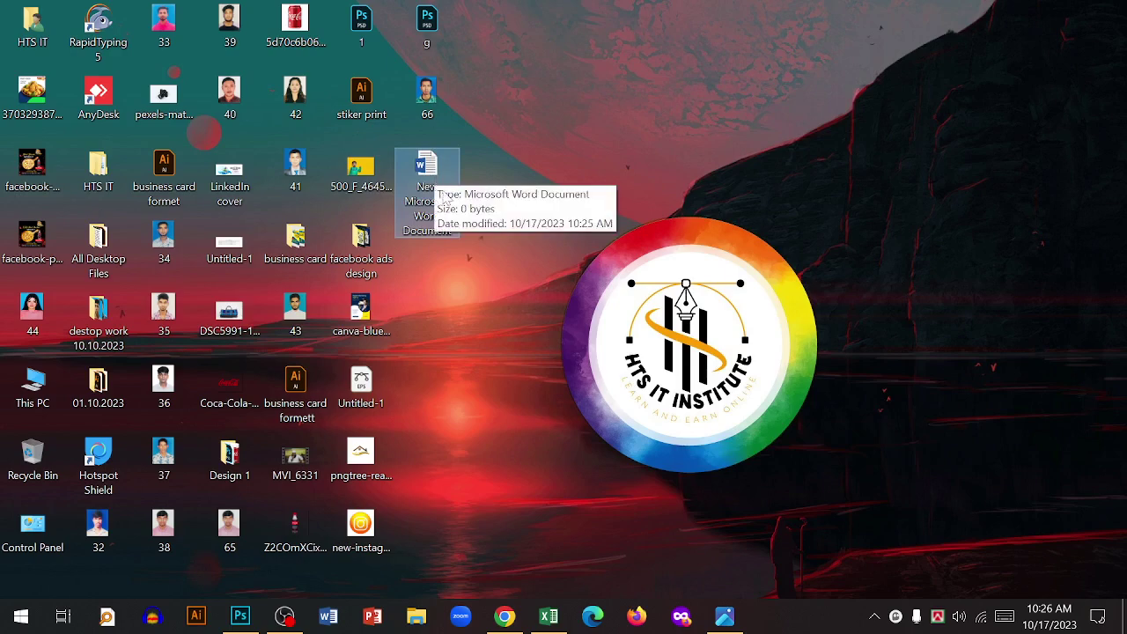
double_click(426, 177)
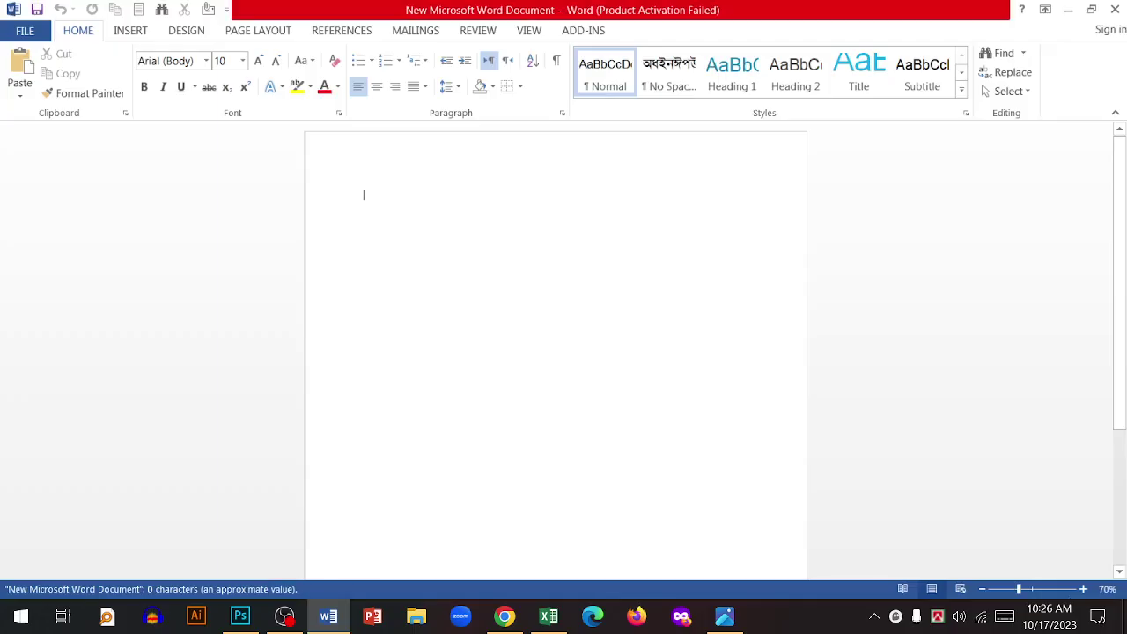
- Dismiss the activation prompt, zoom the blank page to 110%, and show the File Info page
left_click(738, 480)
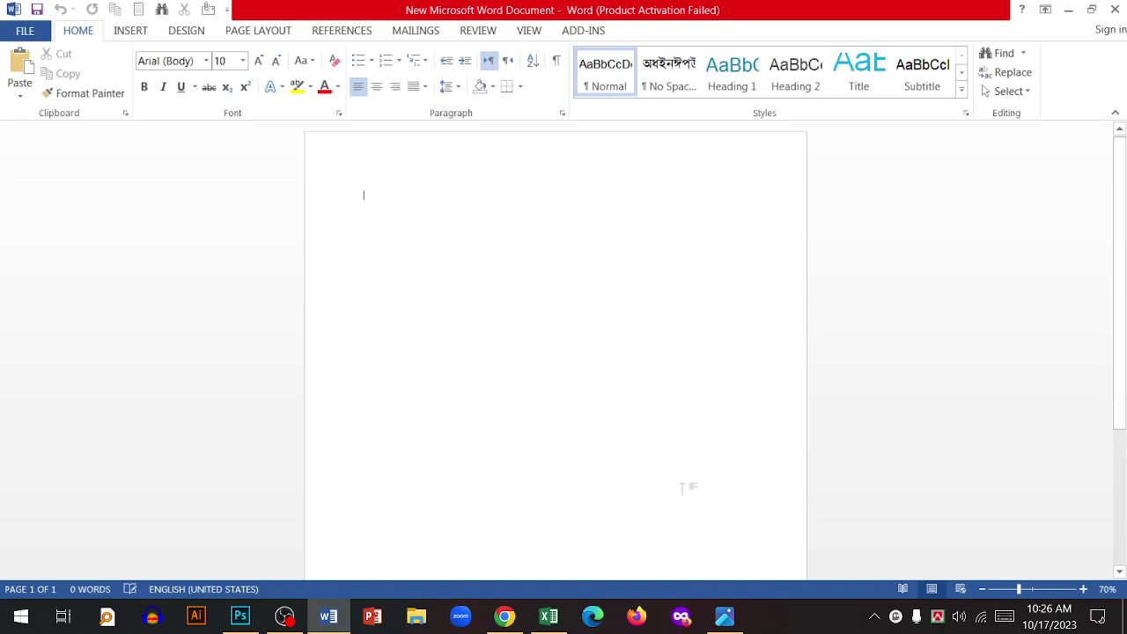
scroll(530, 231, "up", 1)
scroll(531, 232, "up", 3)
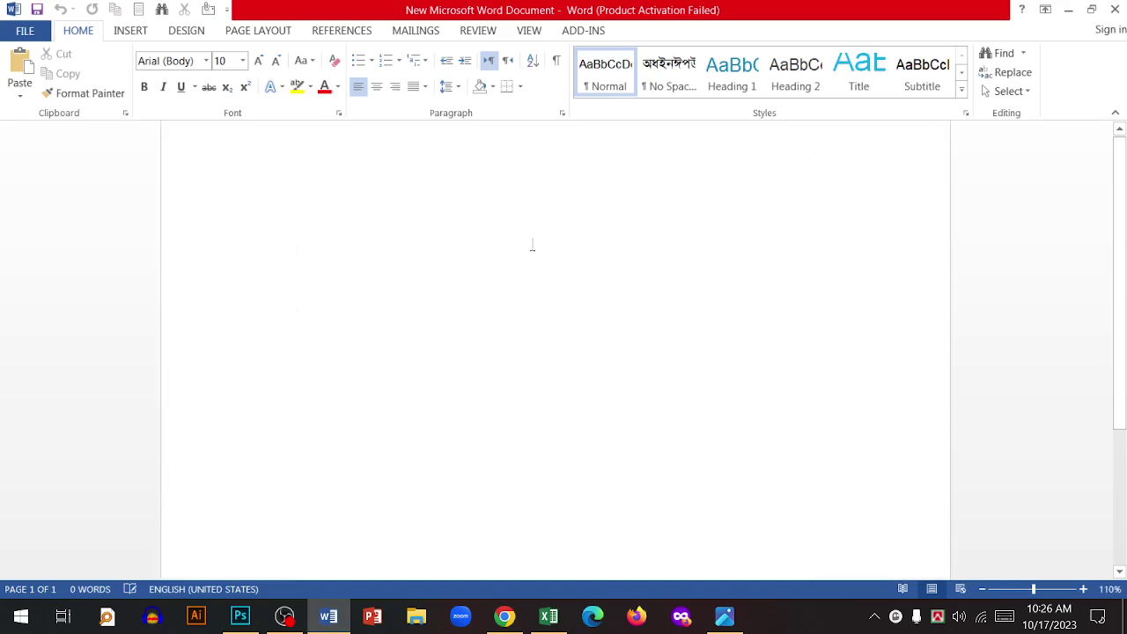
scroll(1124, 183, "up", 1)
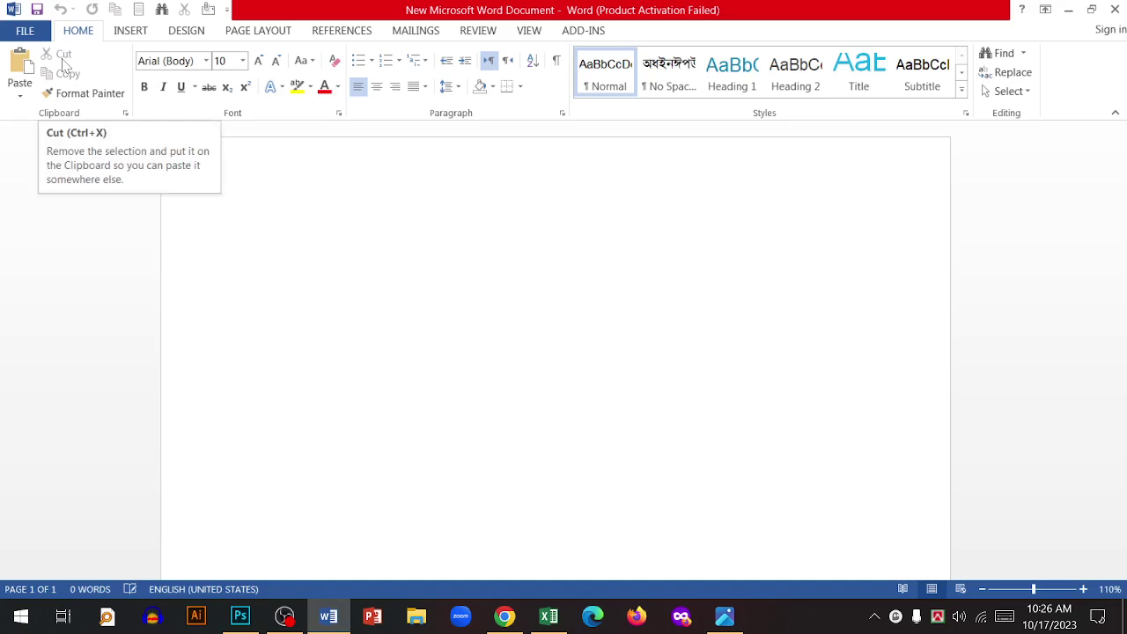
left_click(21, 35)
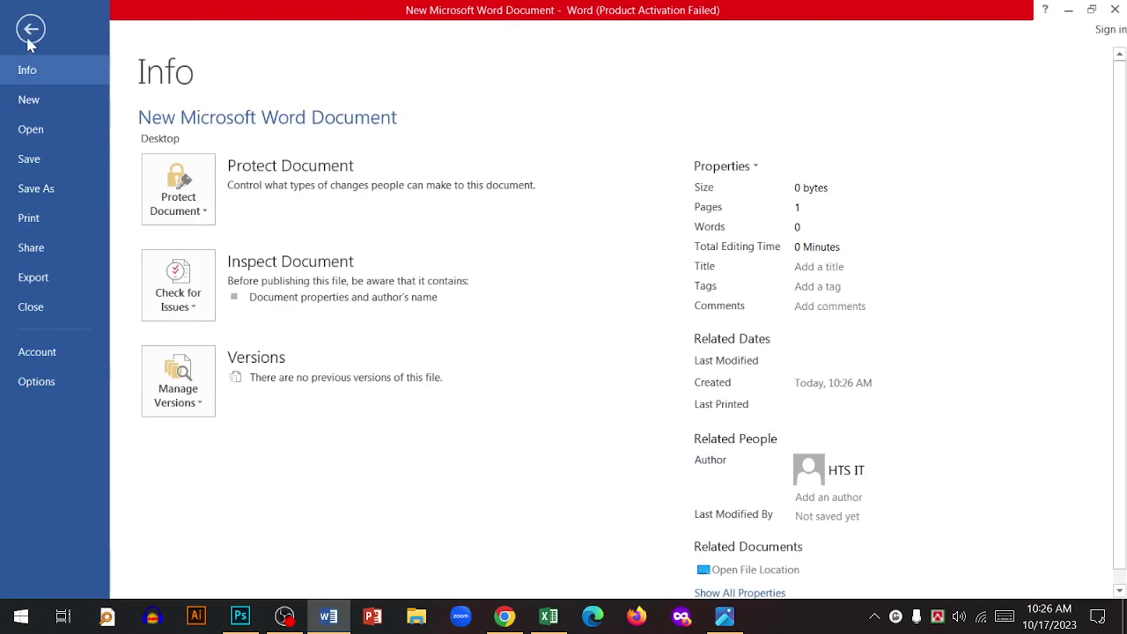
- Open Qualification 17.10.21 from the Recent Documents list and view its Info page
left_click(30, 30)
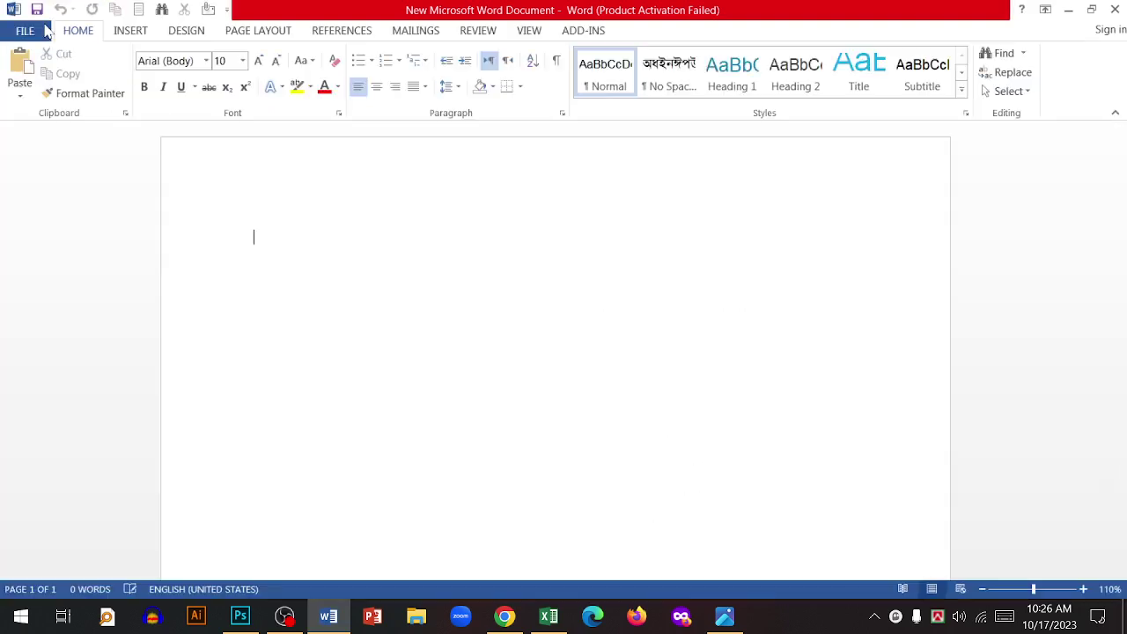
left_click(25, 33)
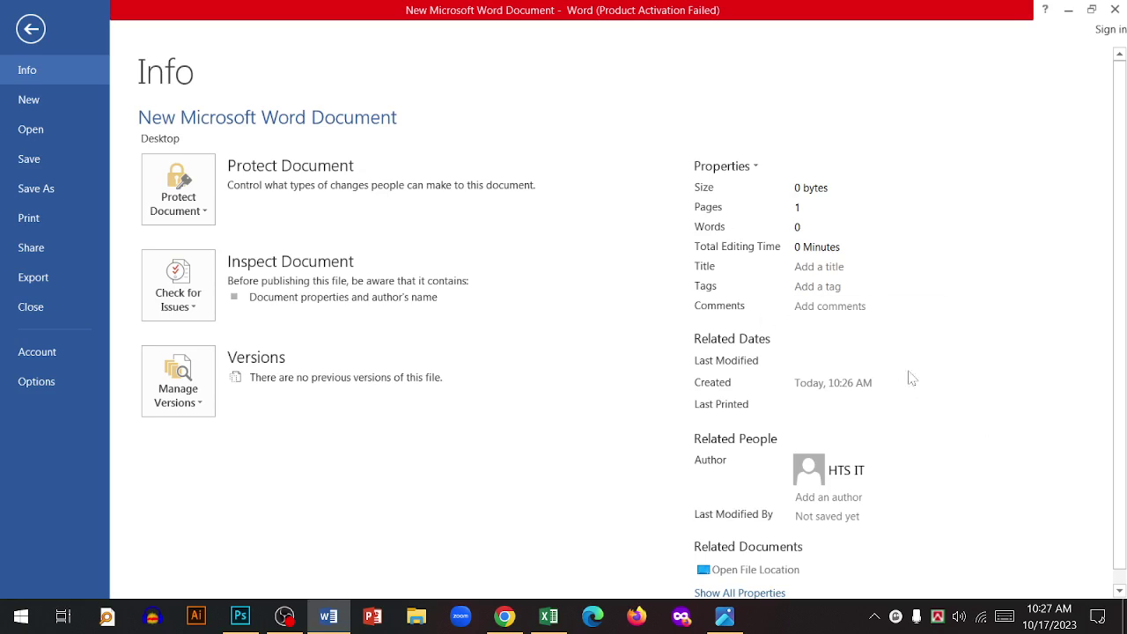
left_click(31, 27)
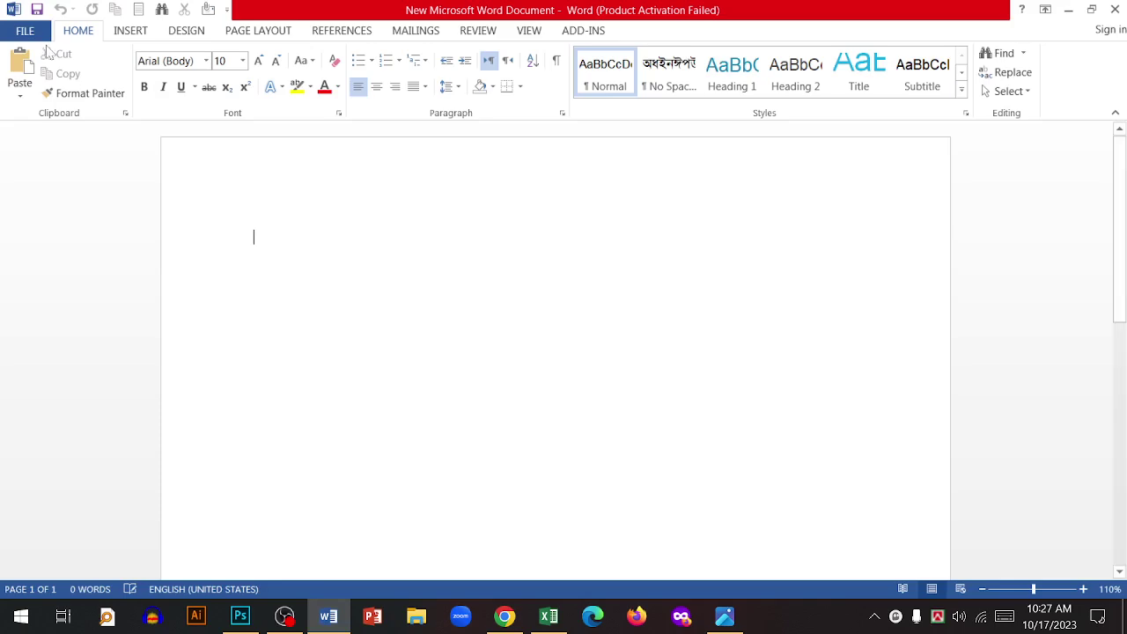
left_click(35, 34)
left_click(32, 134)
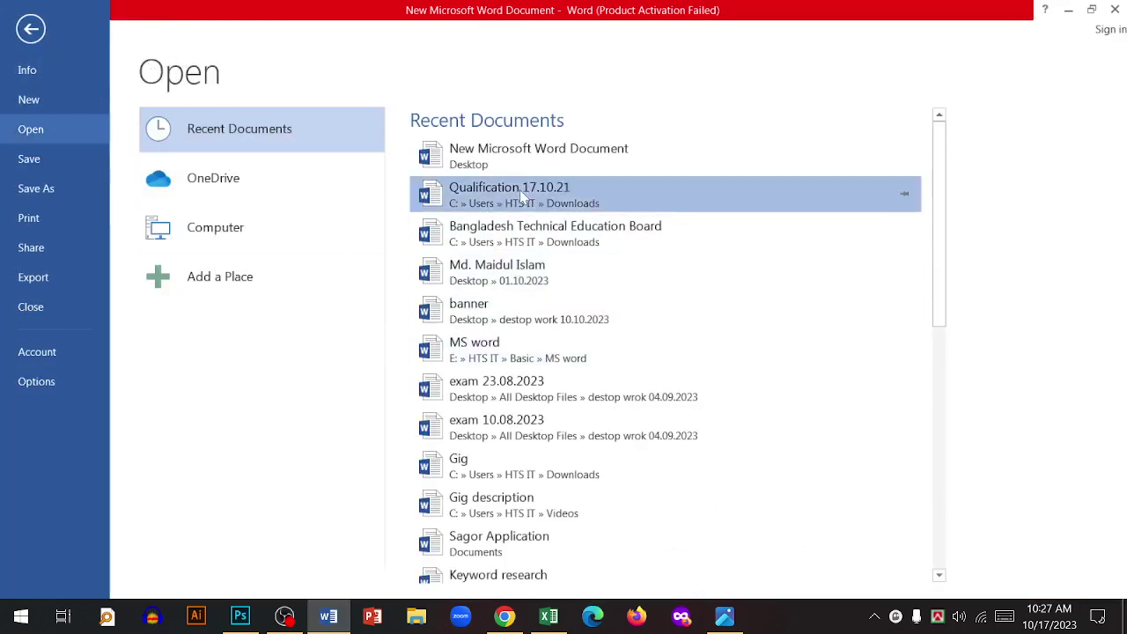
key("Escape")
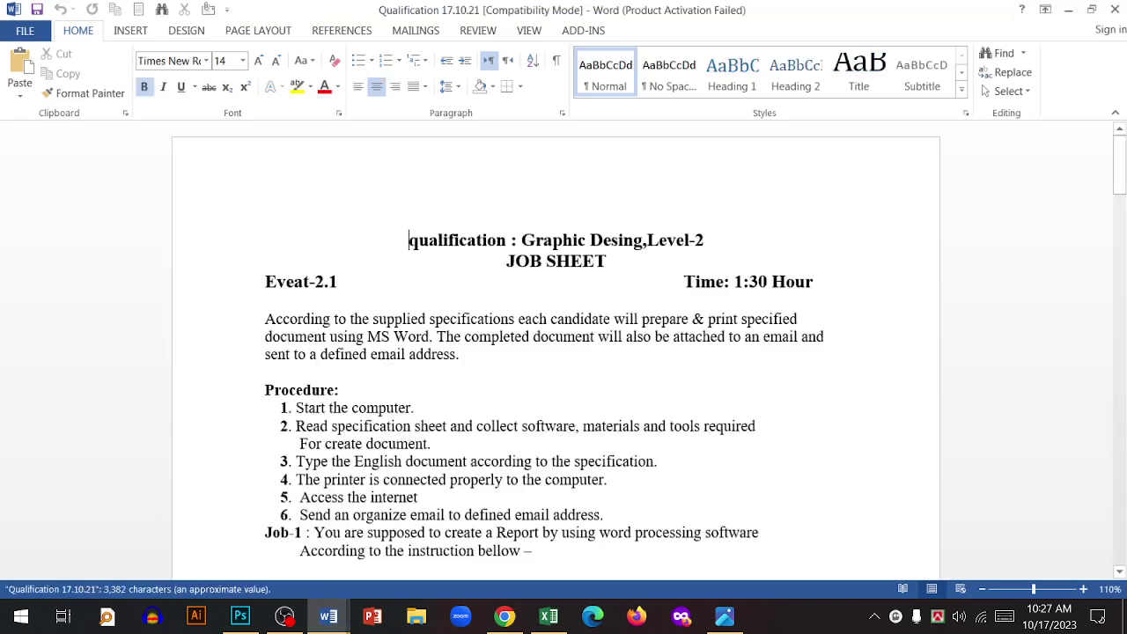
left_click(26, 31)
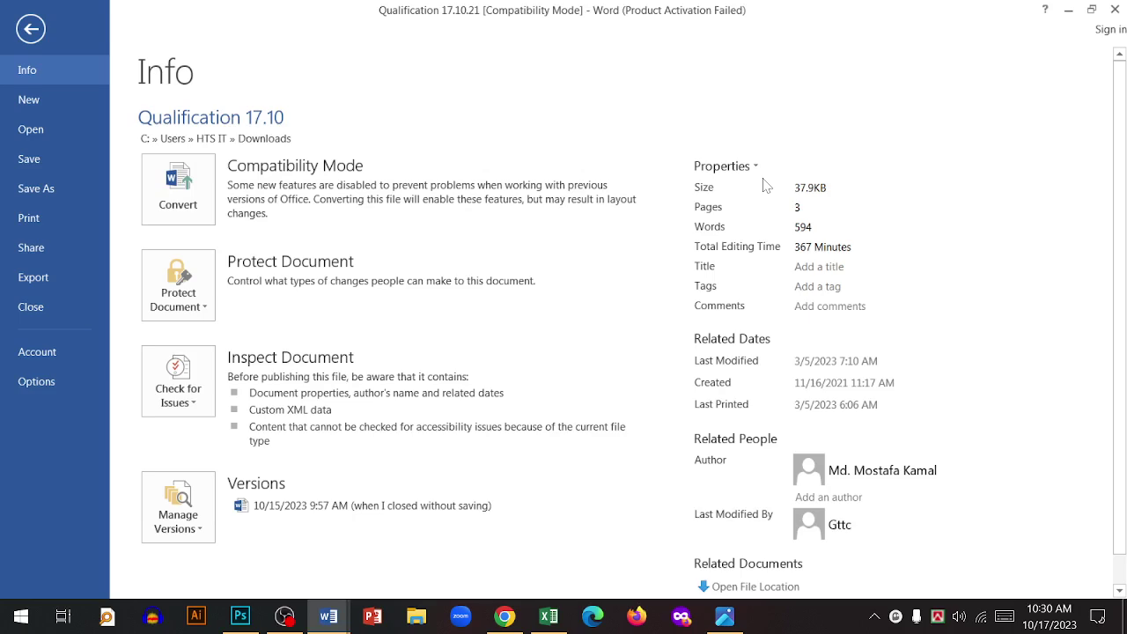
scroll(954, 432, "down", 1)
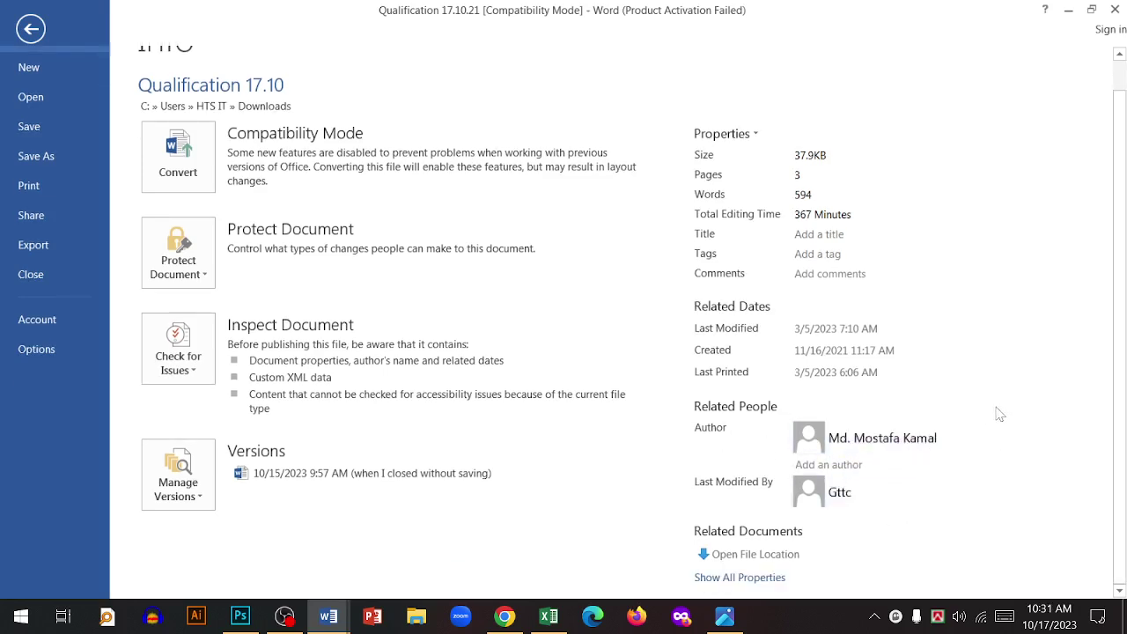
mouse_move(936, 441)
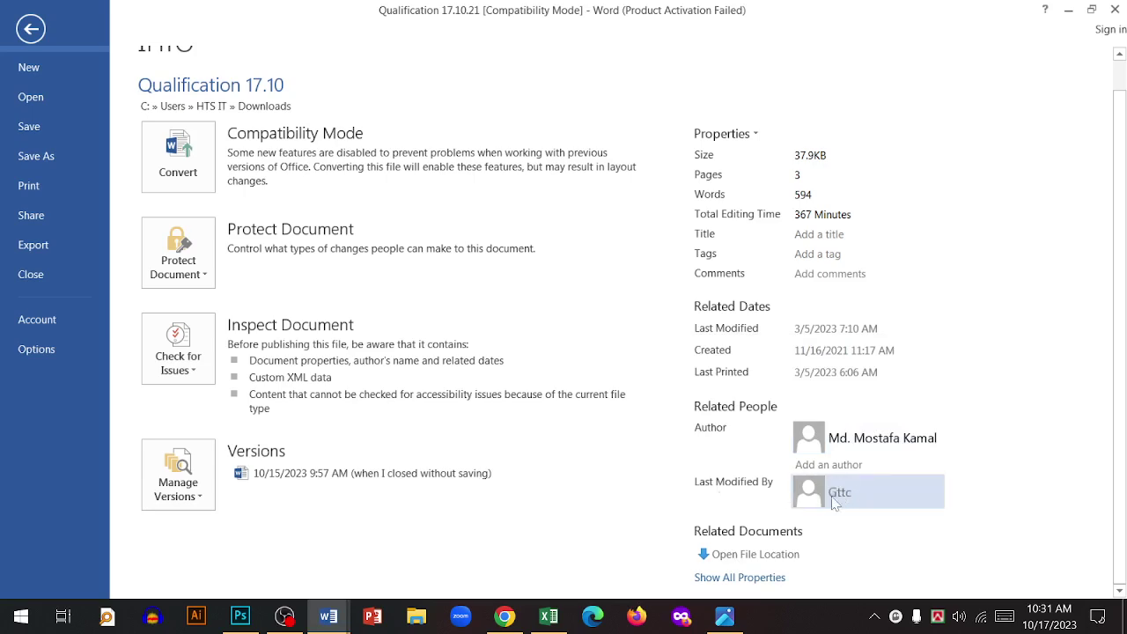
mouse_move(858, 500)
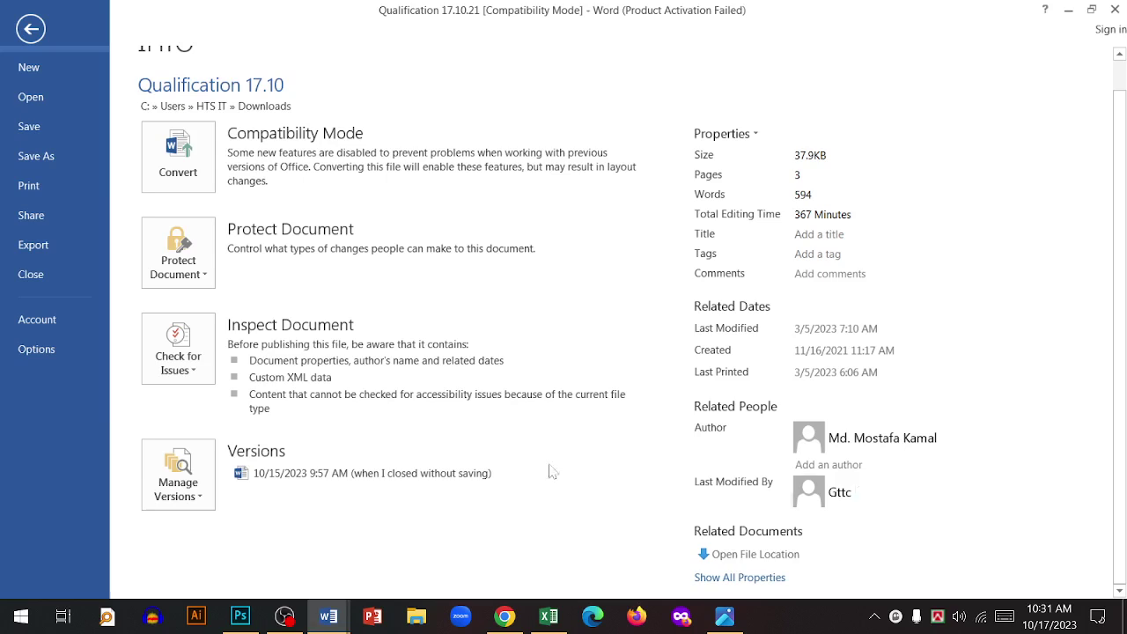
scroll(59, 118, "up", 1)
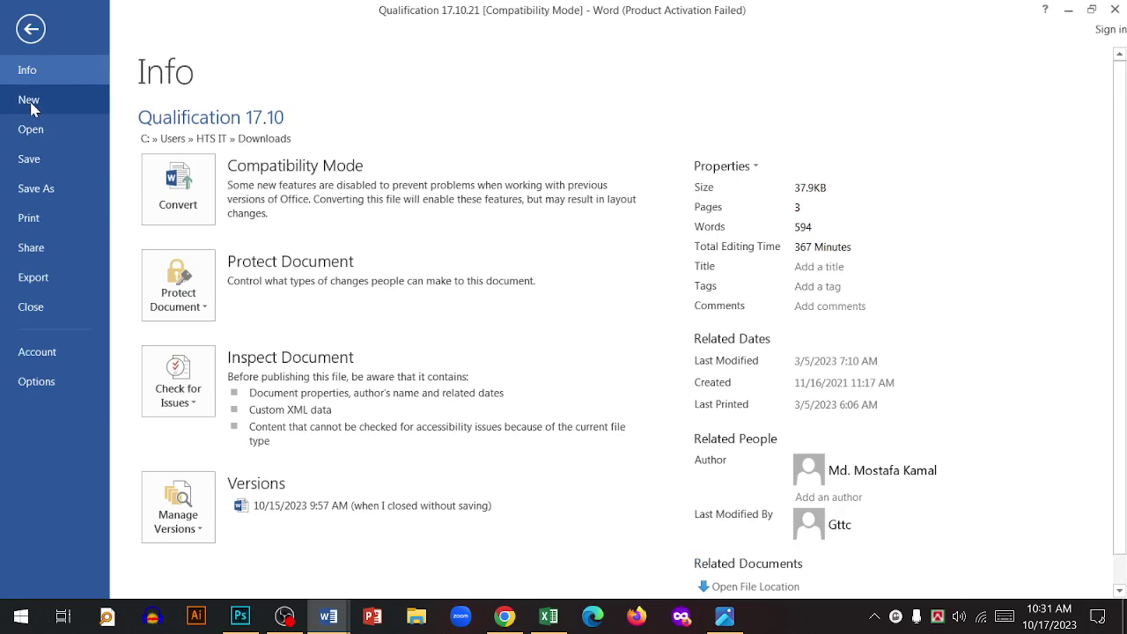
- Create a new blank document from the File > New page
key("Escape")
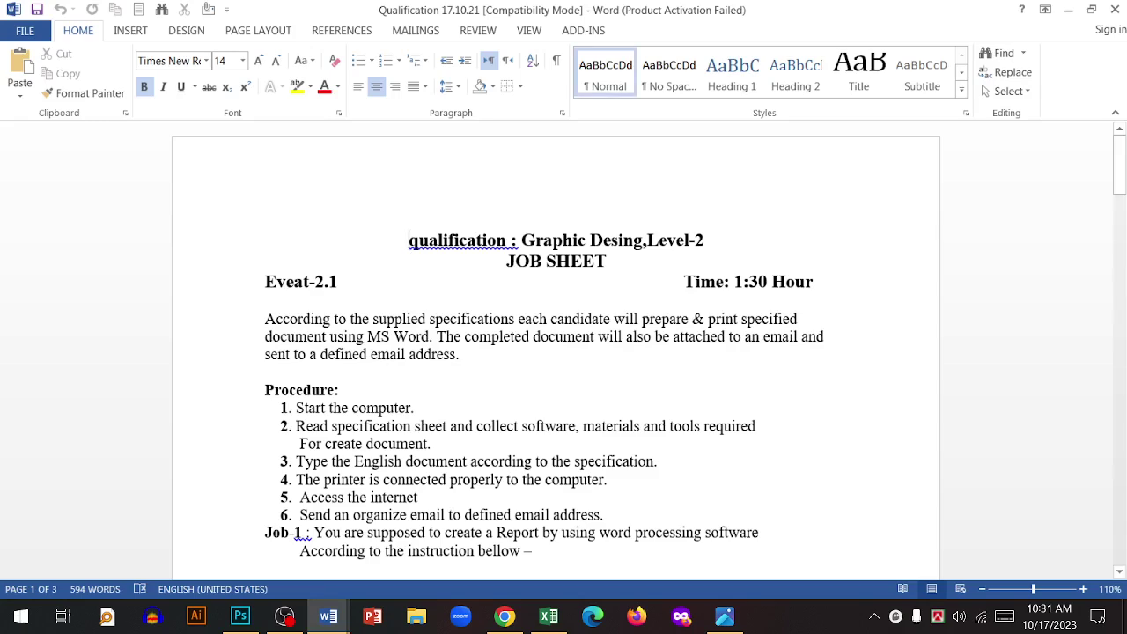
scroll(563, 352, "down", 12)
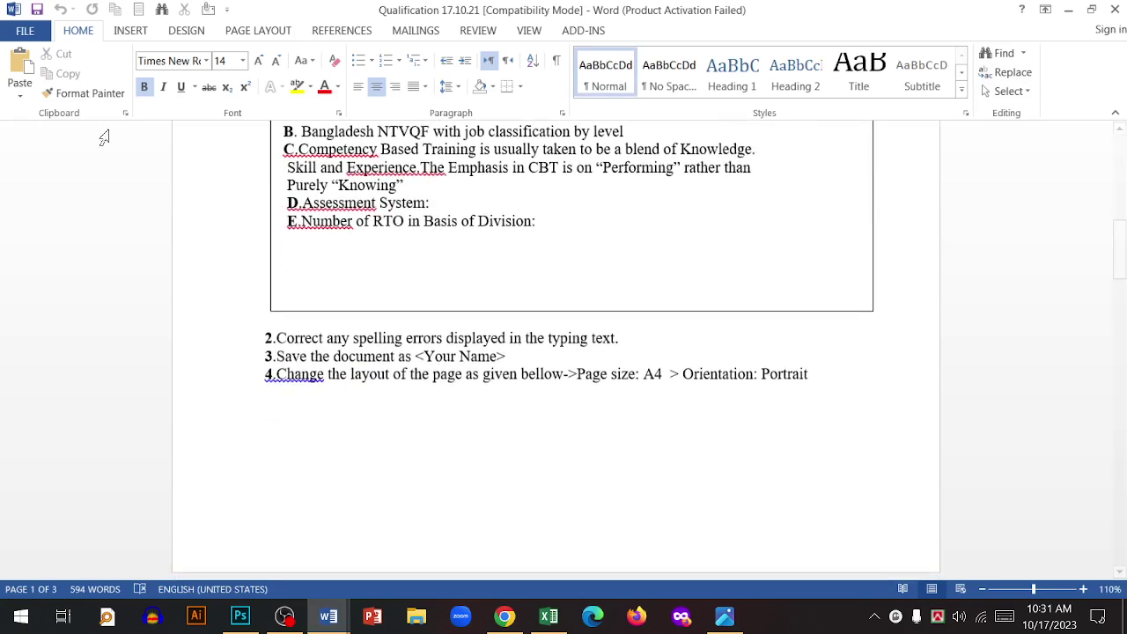
left_click(25, 30)
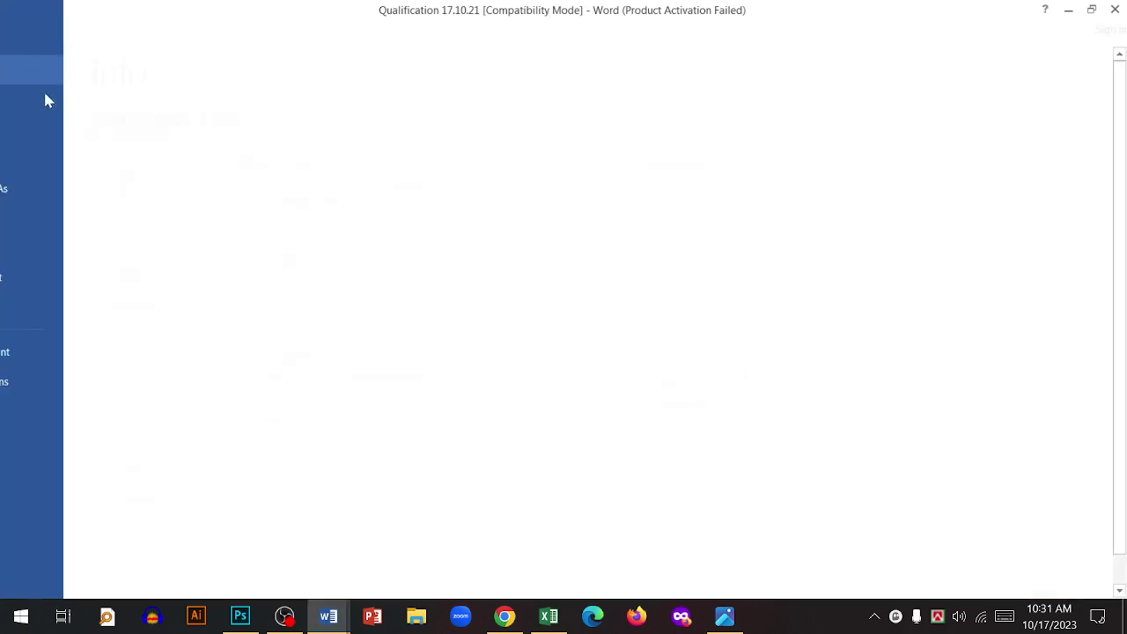
left_click(31, 109)
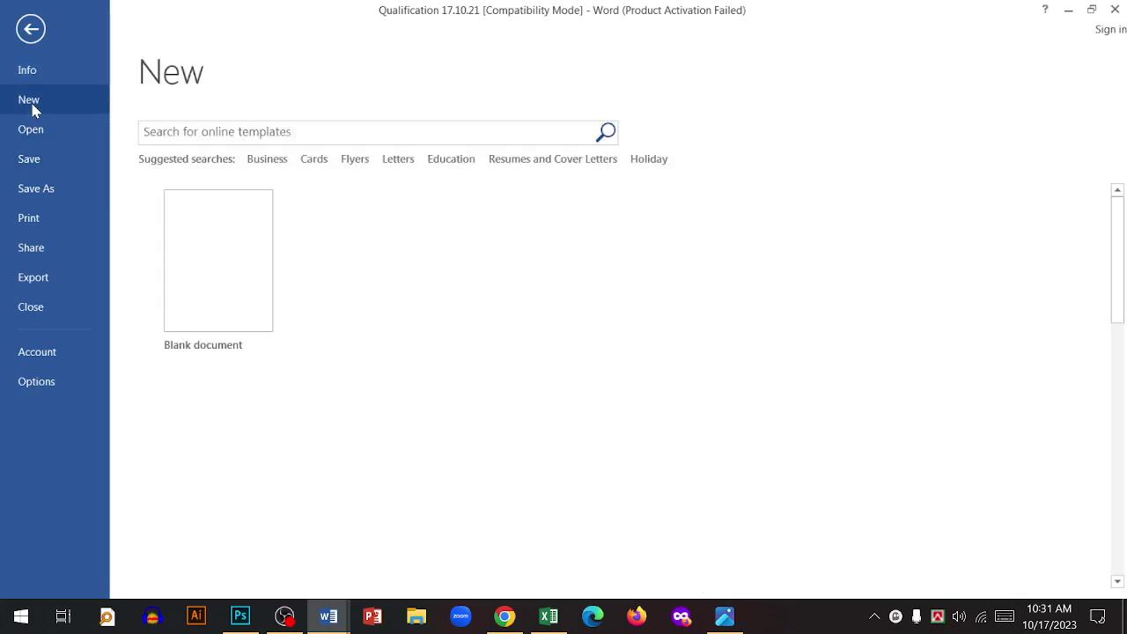
left_click(265, 336)
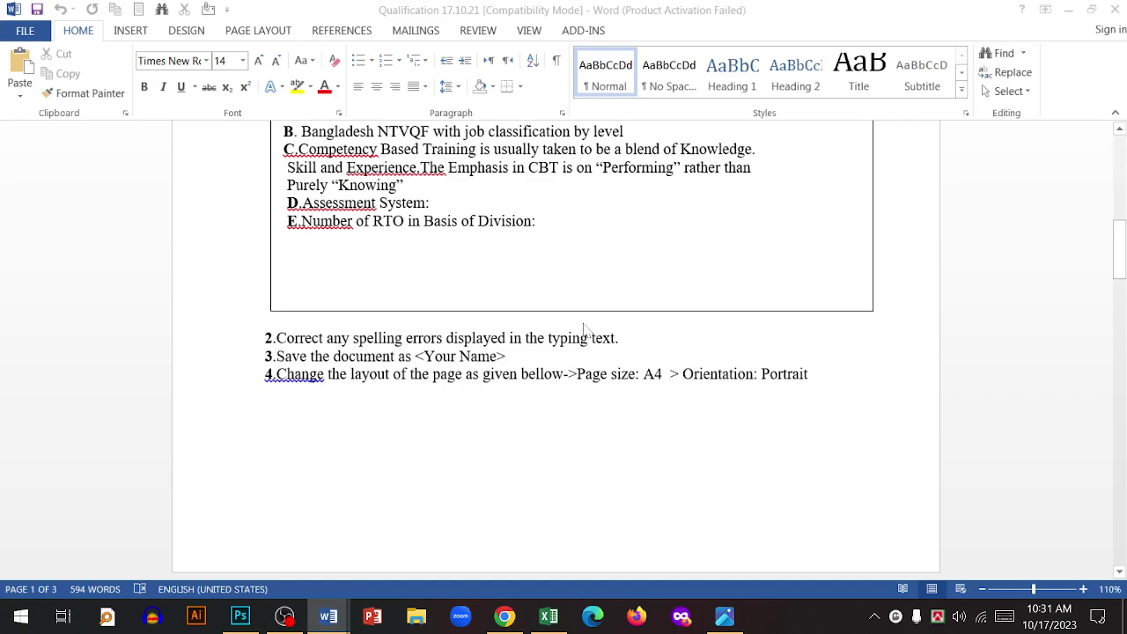
- Preview the Bold modern resume template in the new-document gallery
left_click(25, 35)
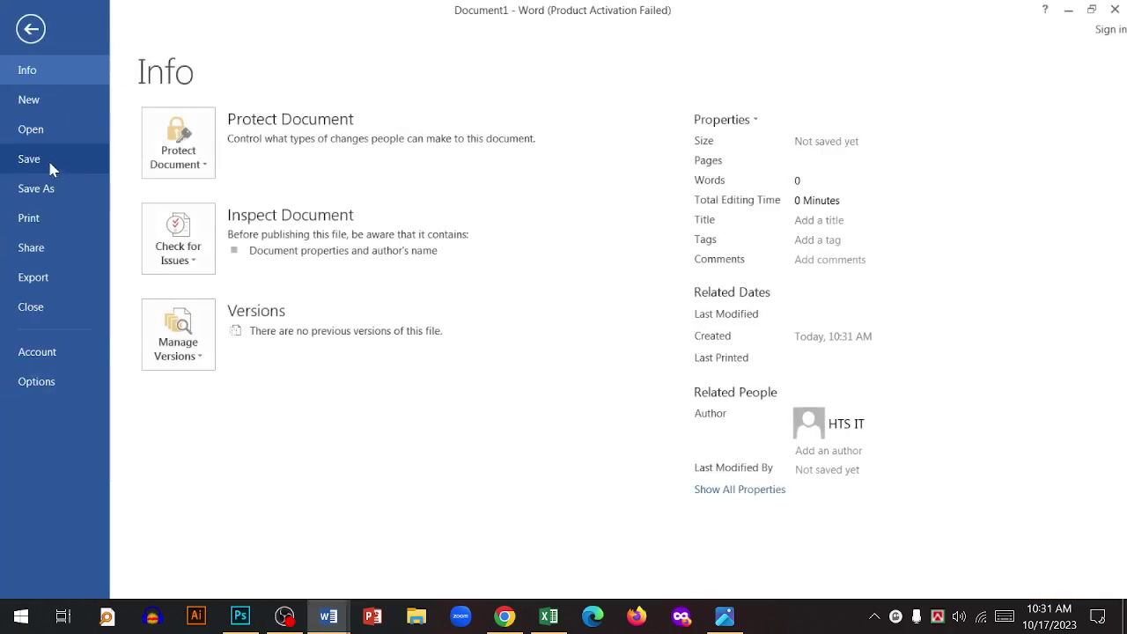
left_click(36, 99)
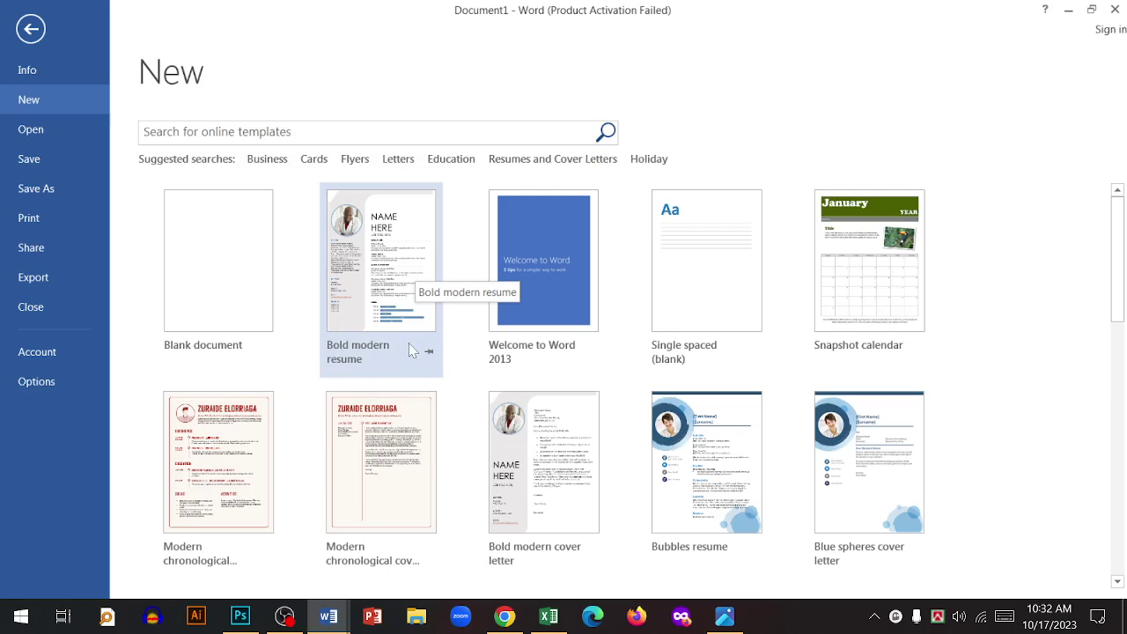
left_click(391, 262)
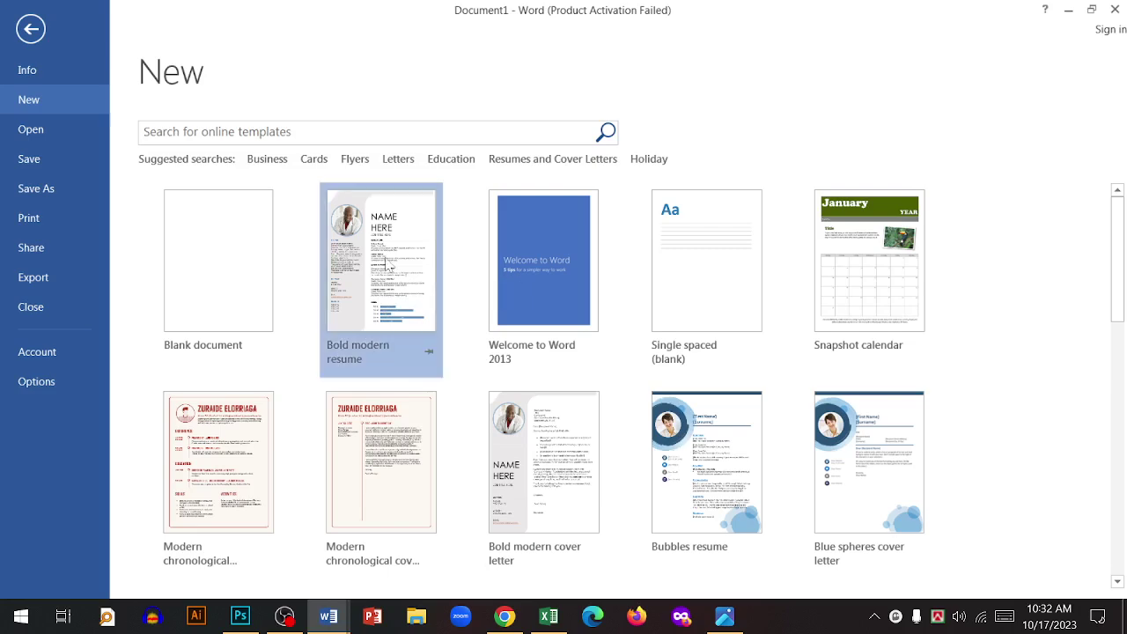
- Create a document from the Bold modern resume and select its NAME HERE and JOB TITLE HERE placeholders
left_click(642, 438)
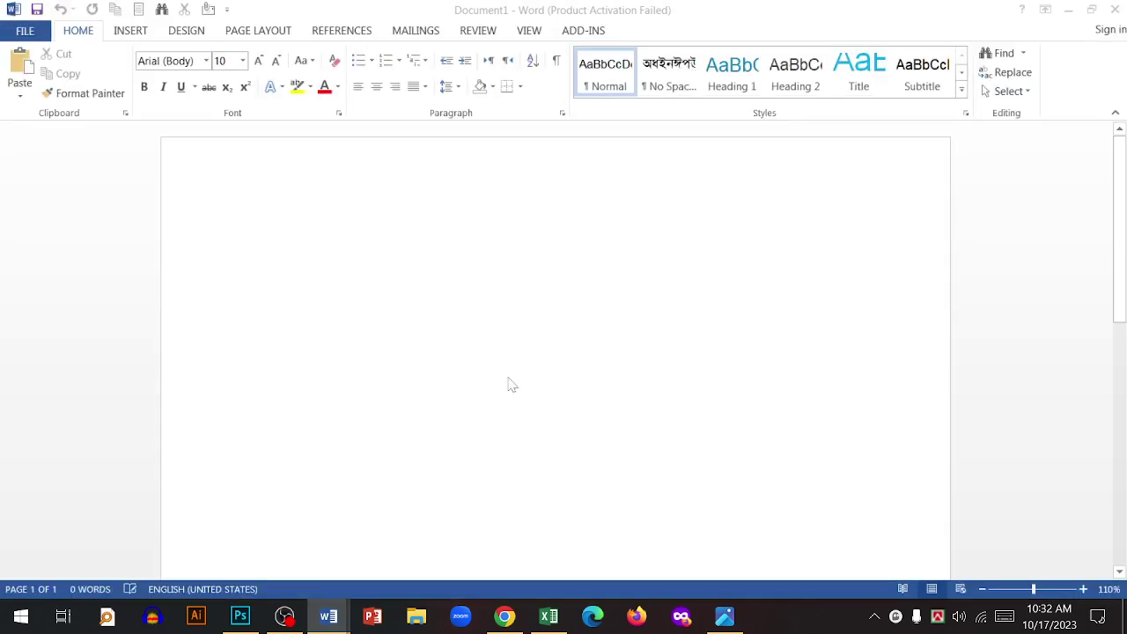
scroll(508, 383, "down", 8)
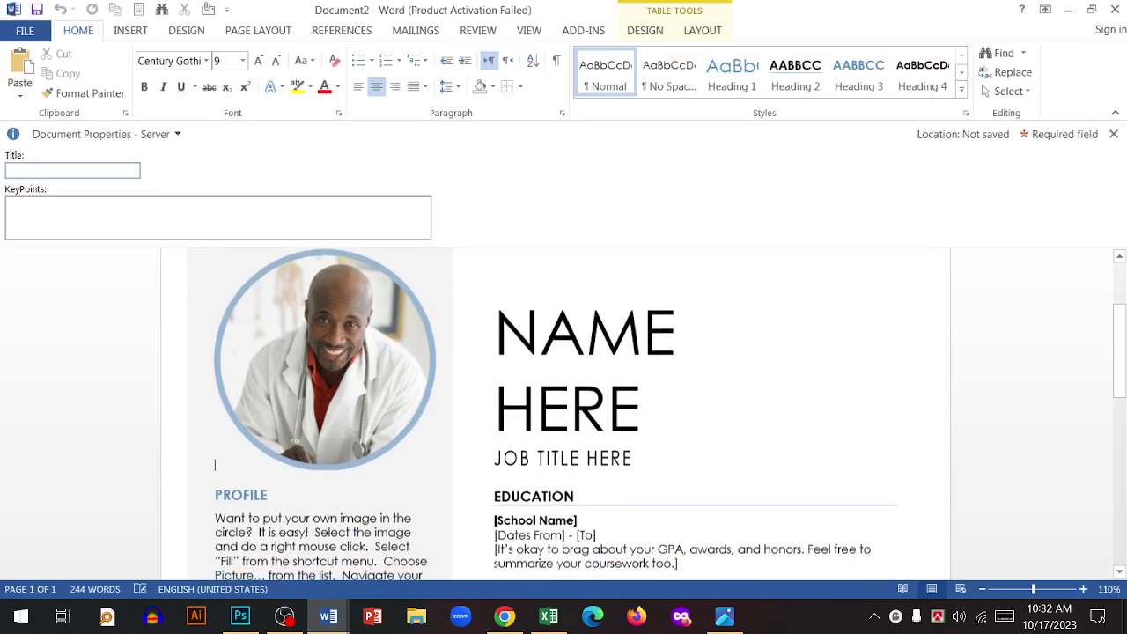
scroll(563, 414, "up", 4)
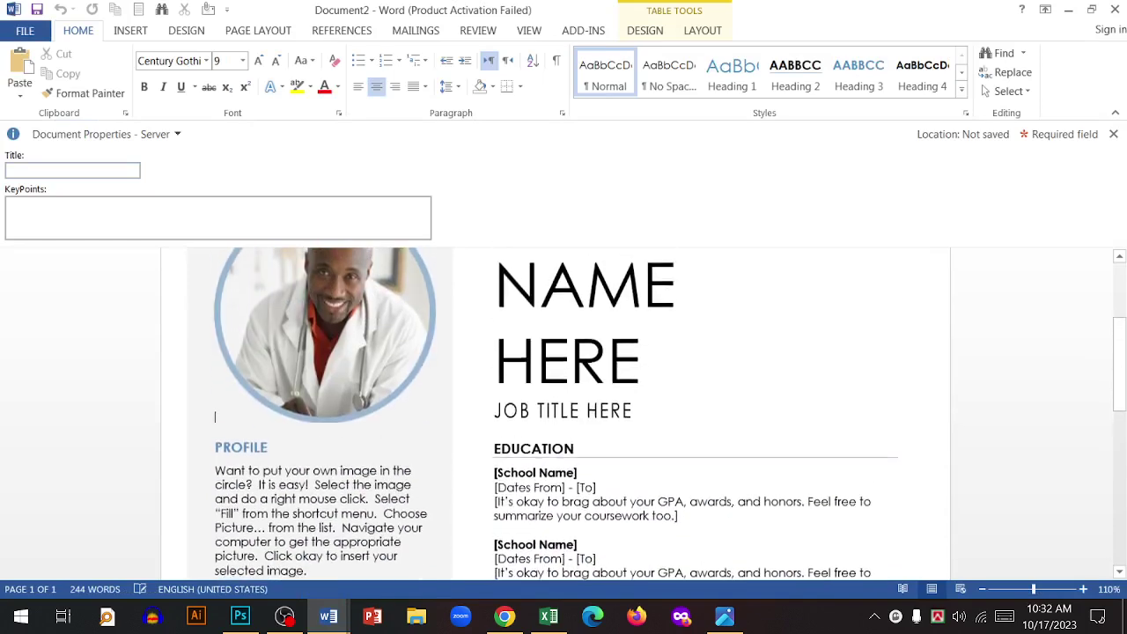
left_click(585, 361)
left_click(575, 414)
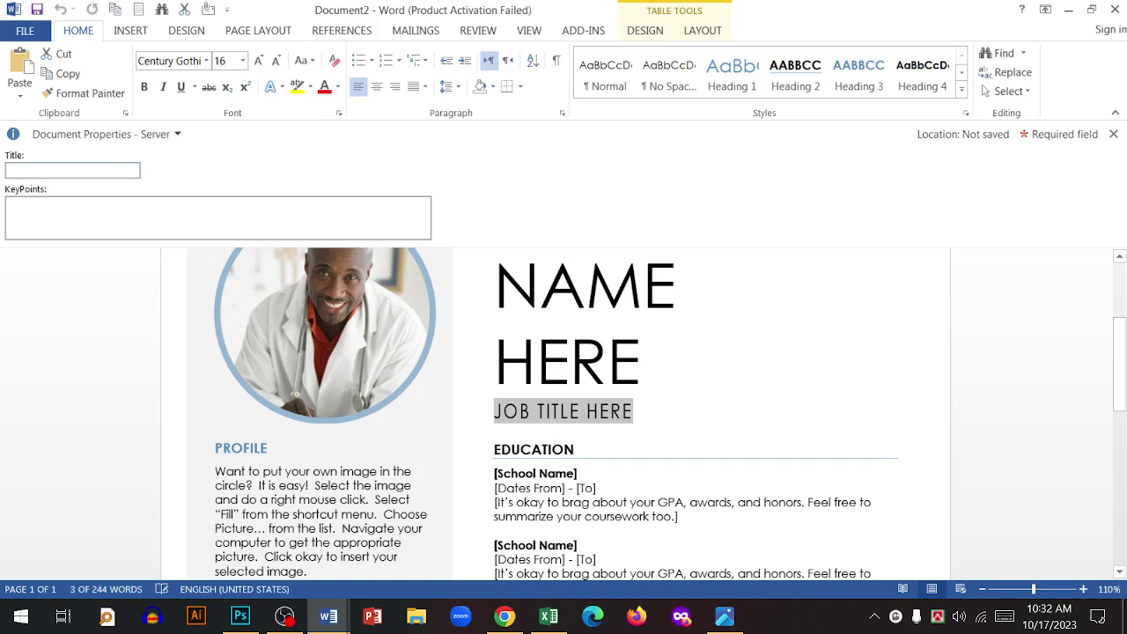
scroll(568, 408, "down", 3)
left_click(569, 408)
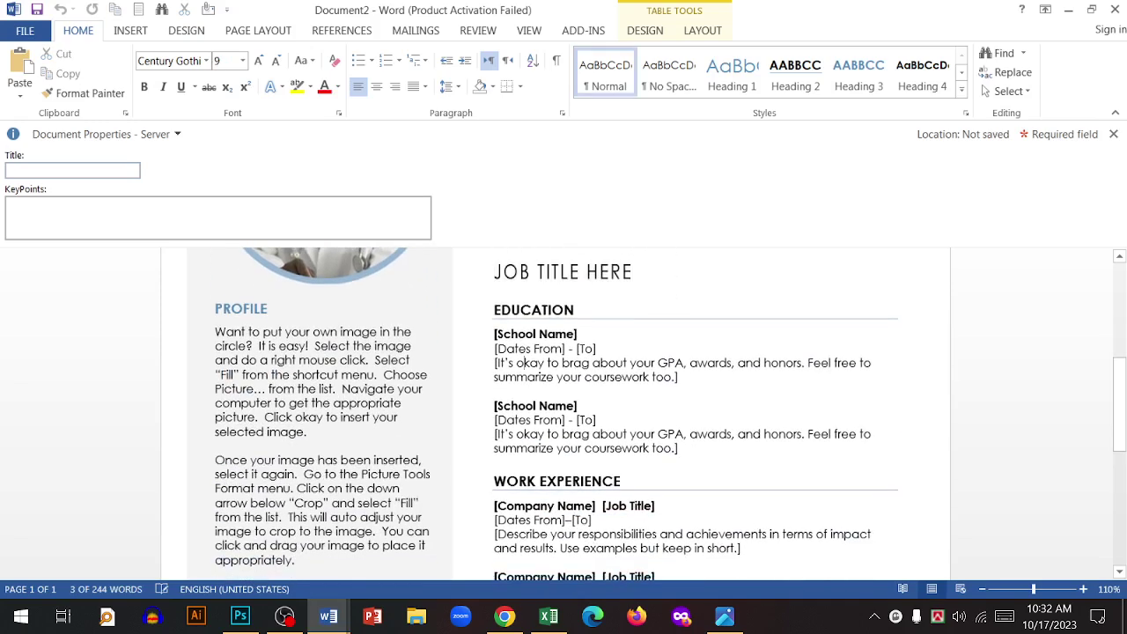
- Select the responsibilities placeholder and the Skills bar chart, then show the Info page
scroll(563, 413, "down", 1)
left_click(617, 493)
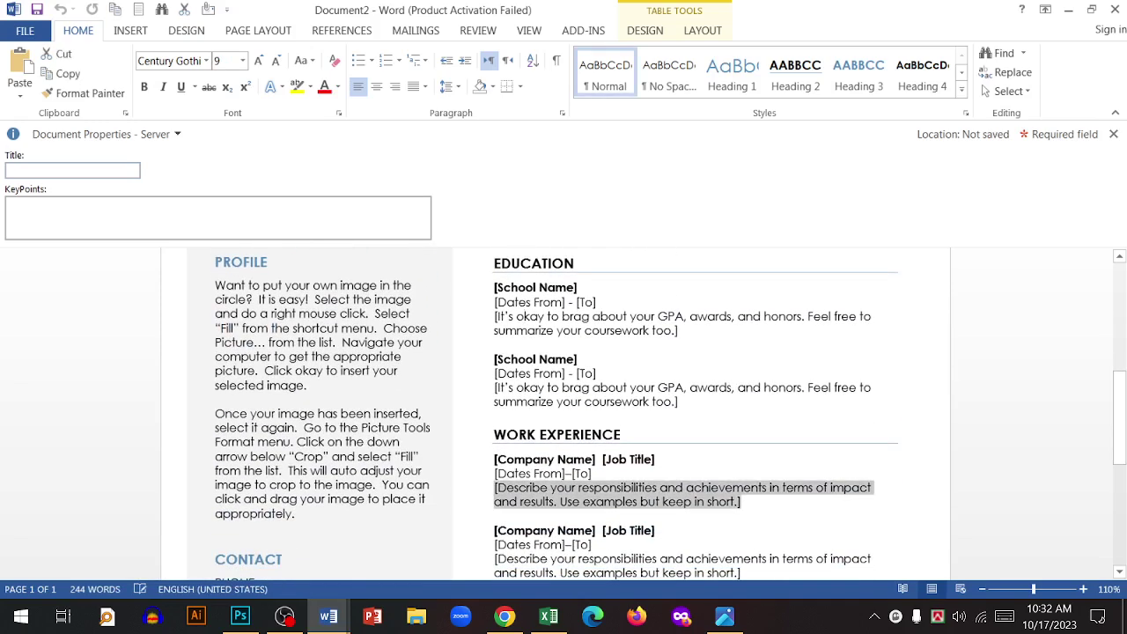
scroll(520, 443, "down", 7)
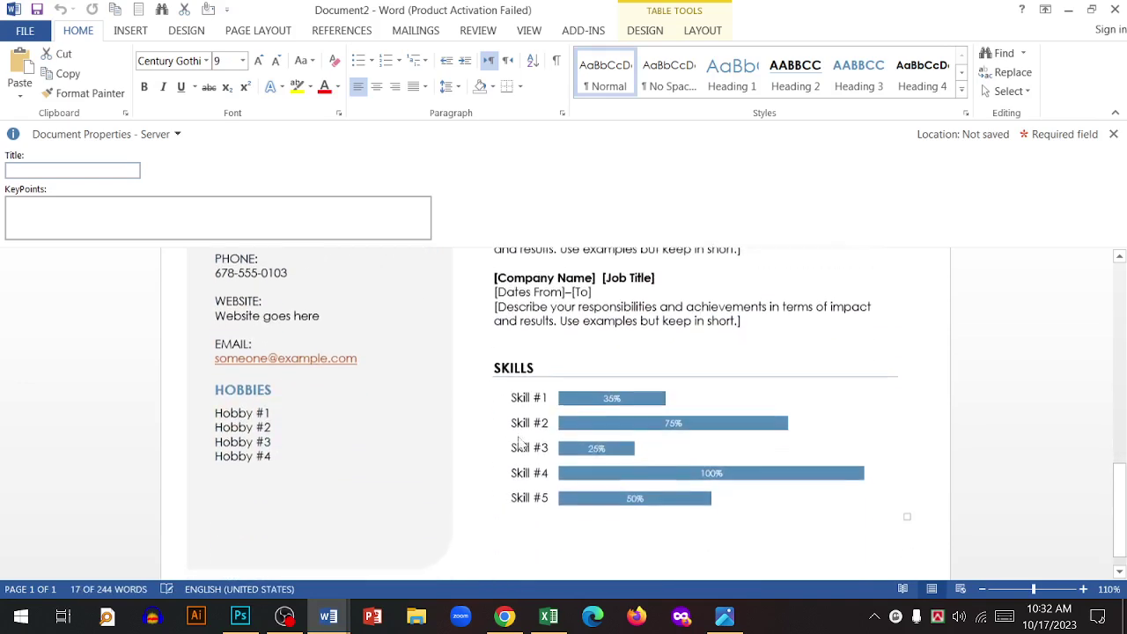
left_click(519, 443)
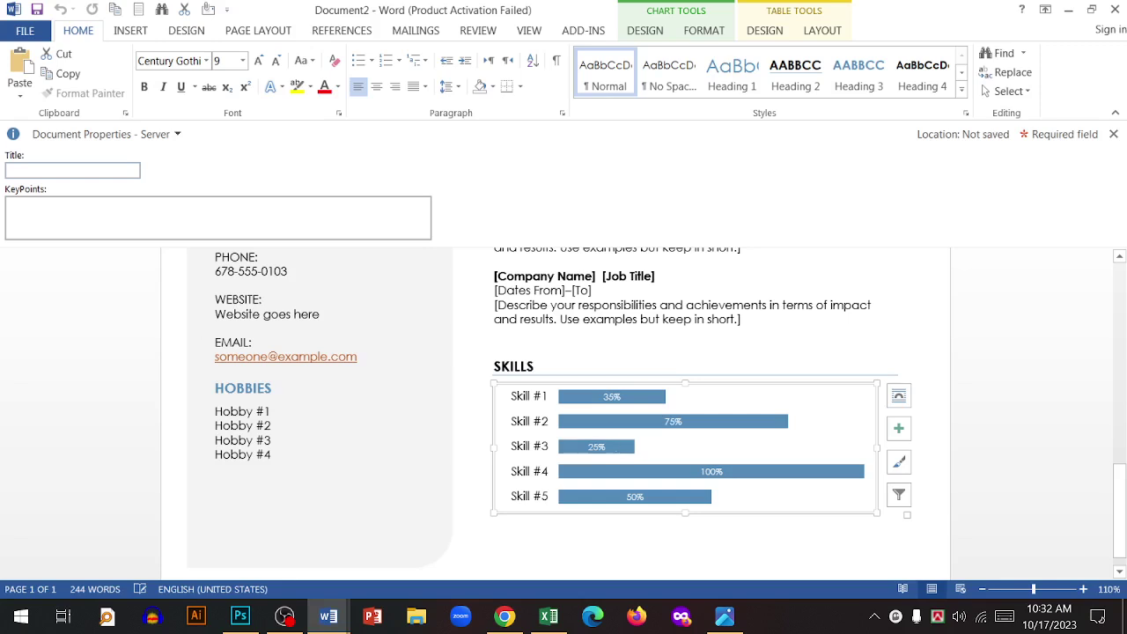
mouse_move(631, 430)
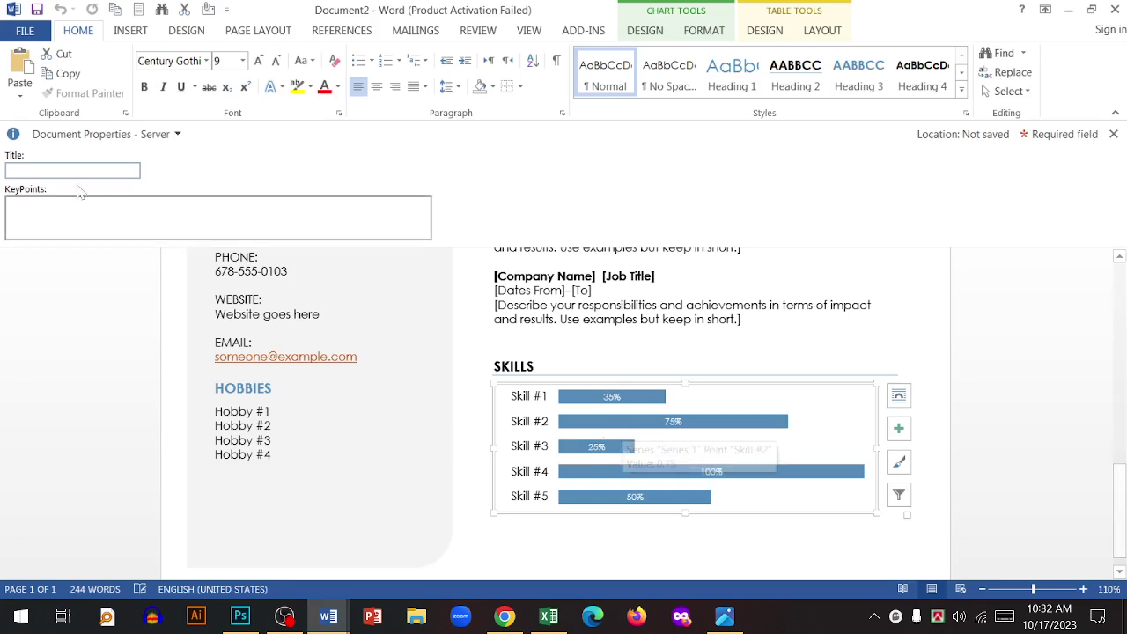
left_click(24, 30)
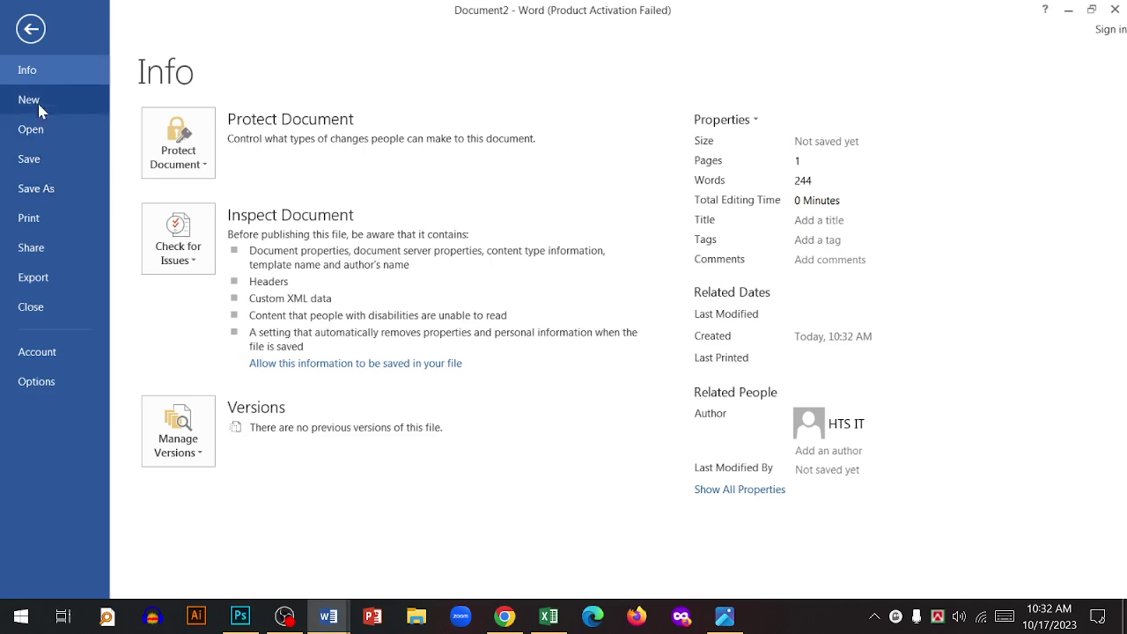
- Scroll the template gallery down to Hexagon labels and back, then create blank Document3
left_click(39, 106)
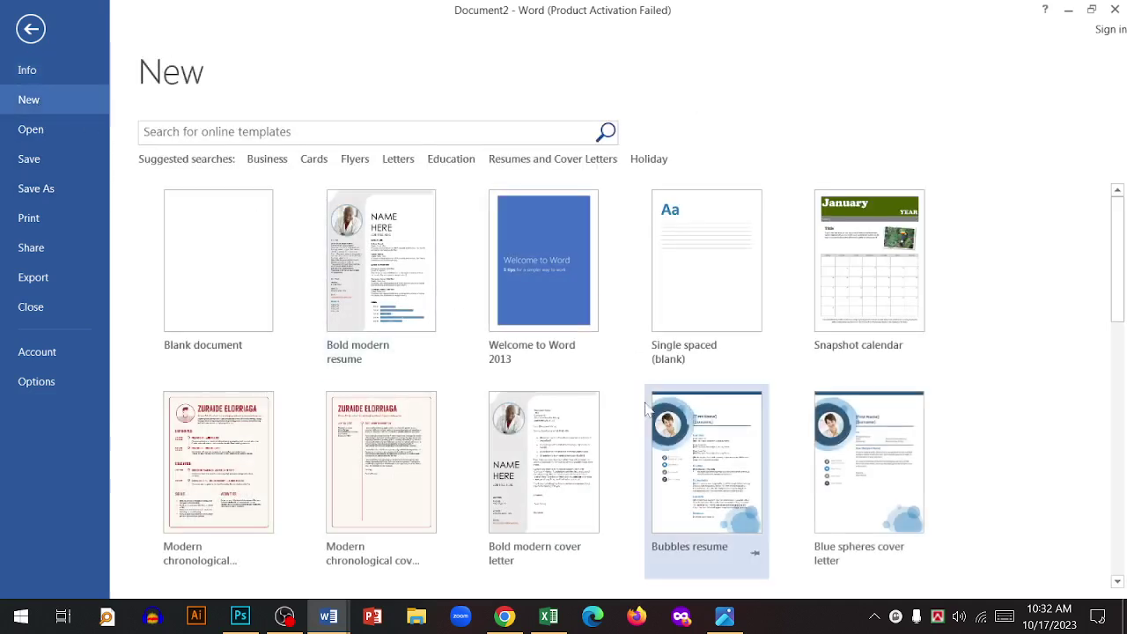
scroll(640, 398, "down", 1)
scroll(638, 396, "down", 1)
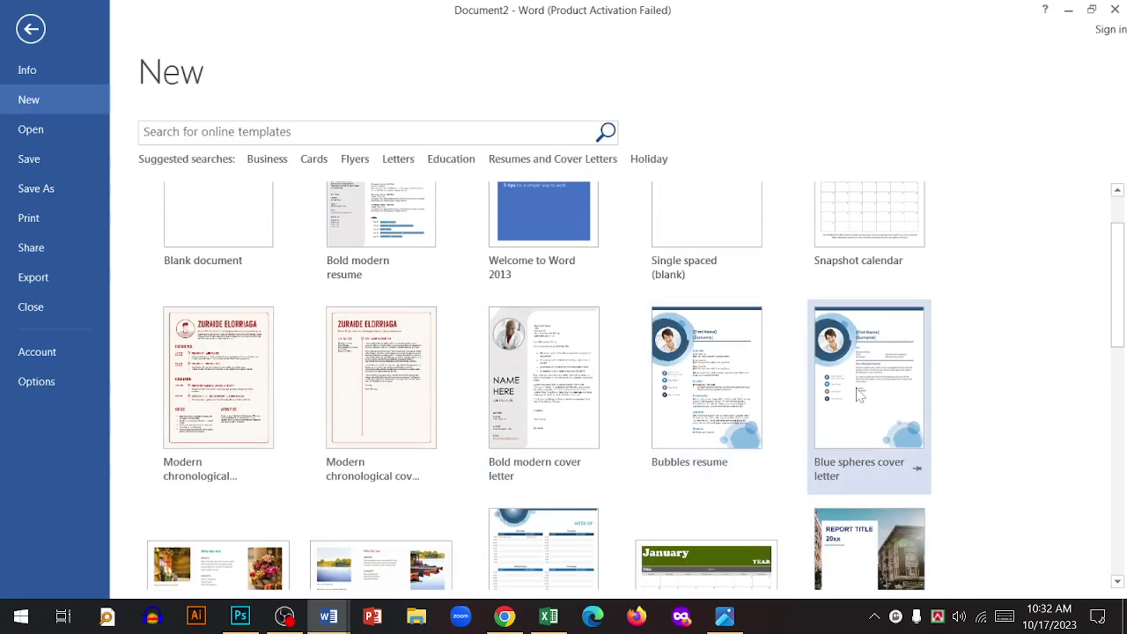
scroll(860, 392, "down", 3)
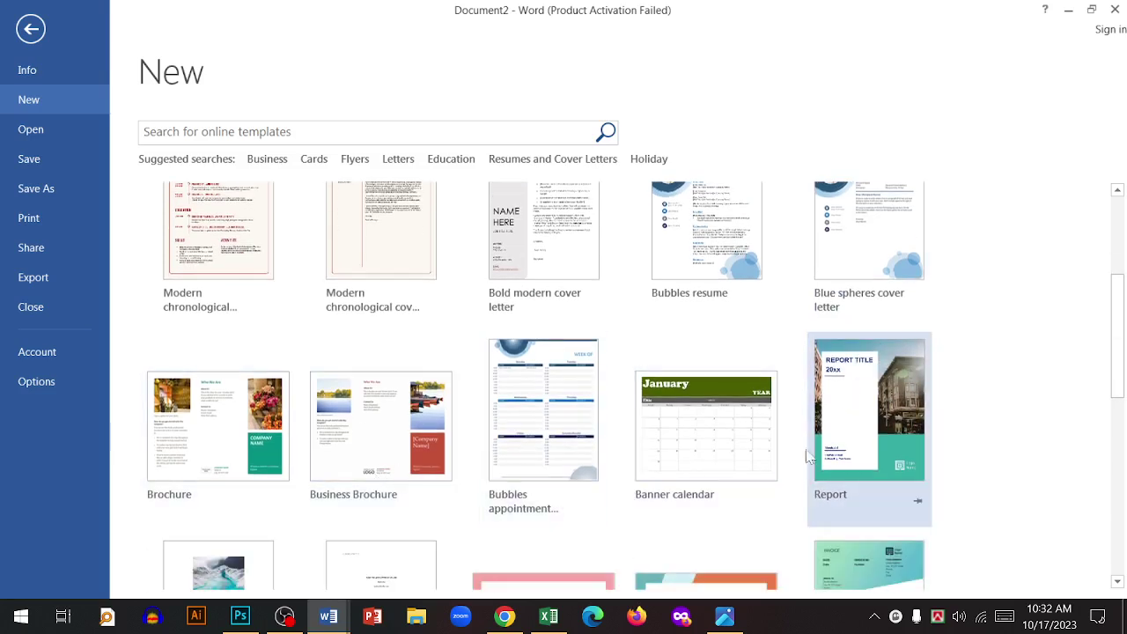
scroll(808, 454, "down", 1)
scroll(762, 433, "down", 1)
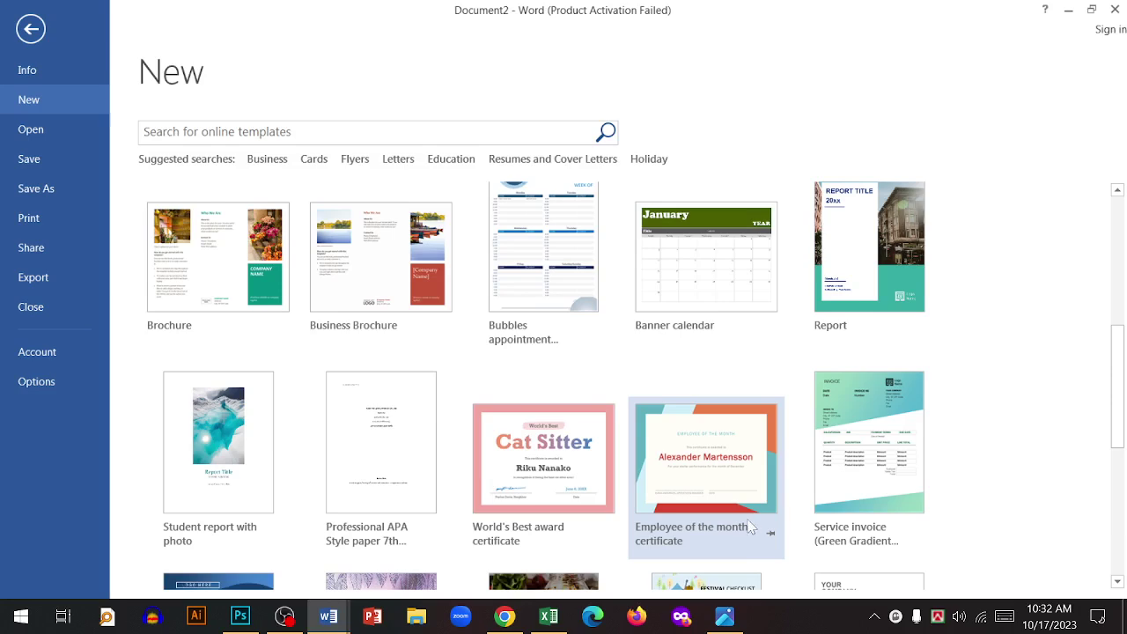
scroll(792, 501, "down", 3)
scroll(692, 475, "down", 2)
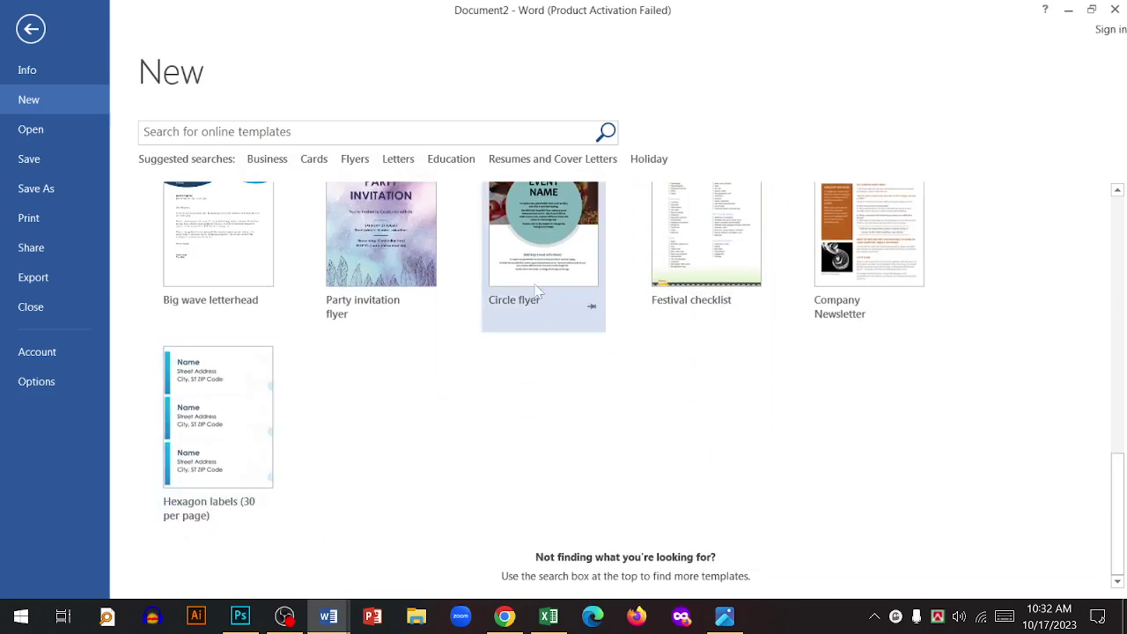
scroll(624, 428, "up", 1)
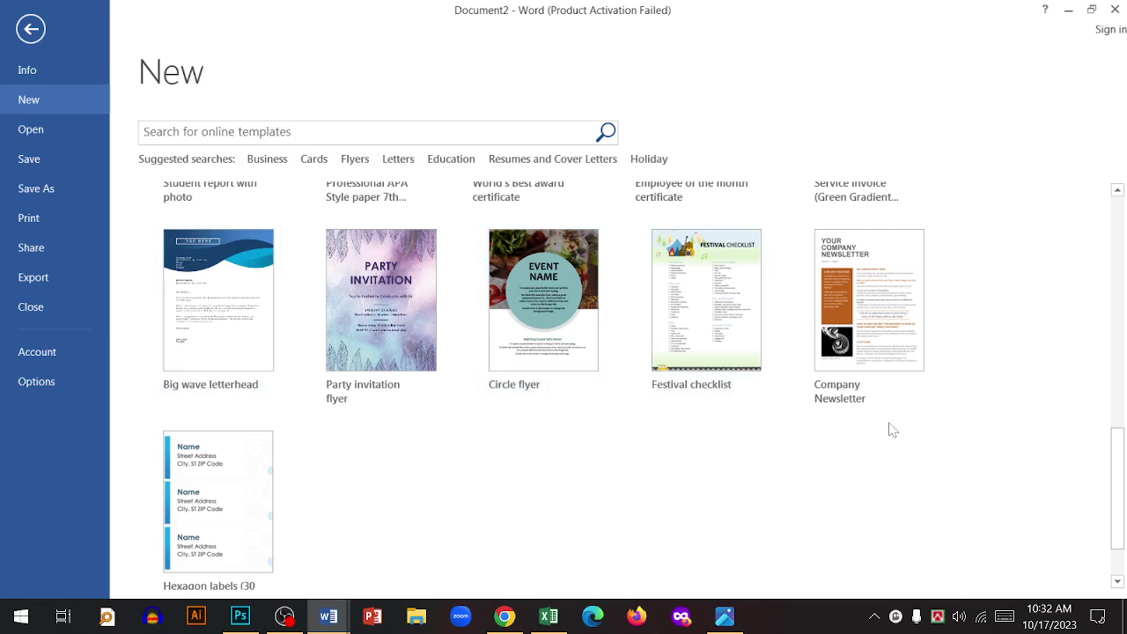
scroll(799, 409, "up", 1)
scroll(800, 410, "up", 2)
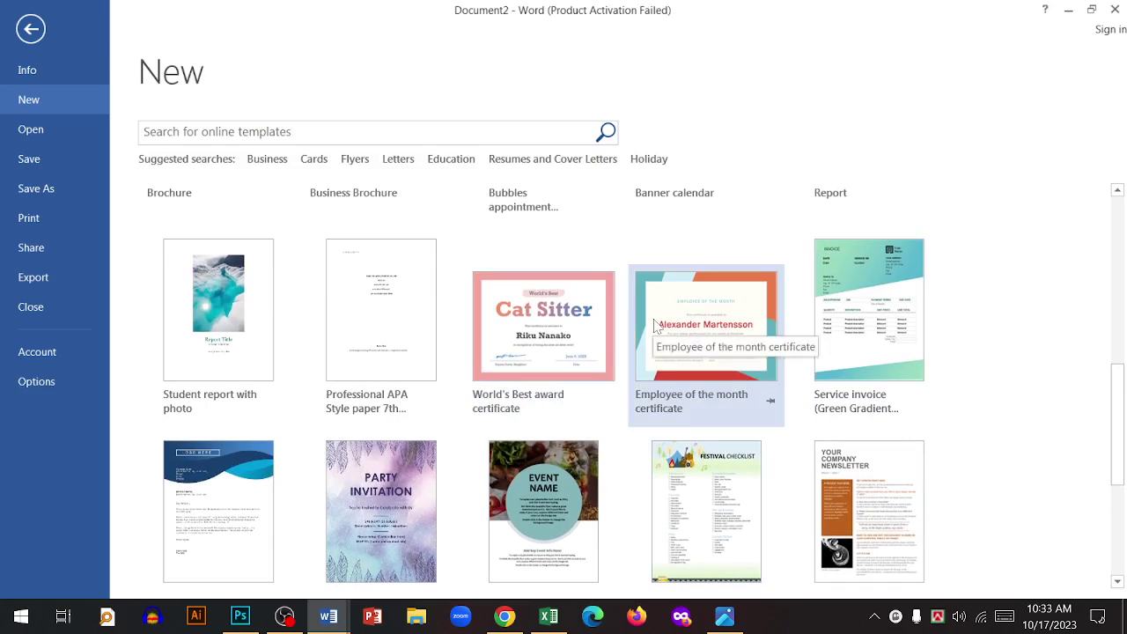
scroll(616, 352, "up", 6)
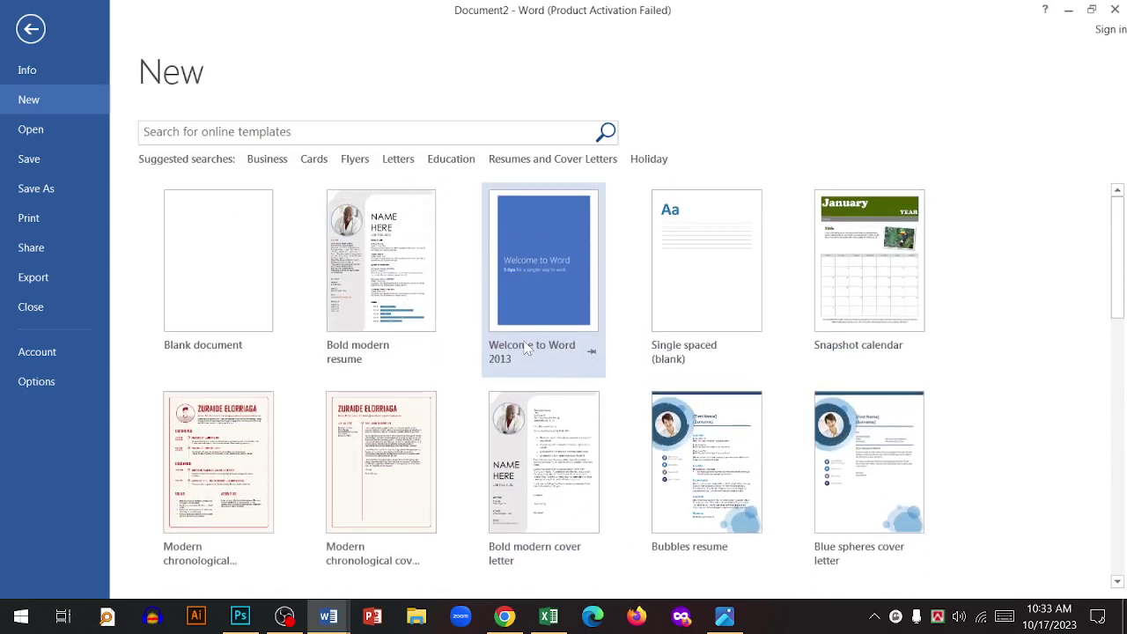
left_click(197, 300)
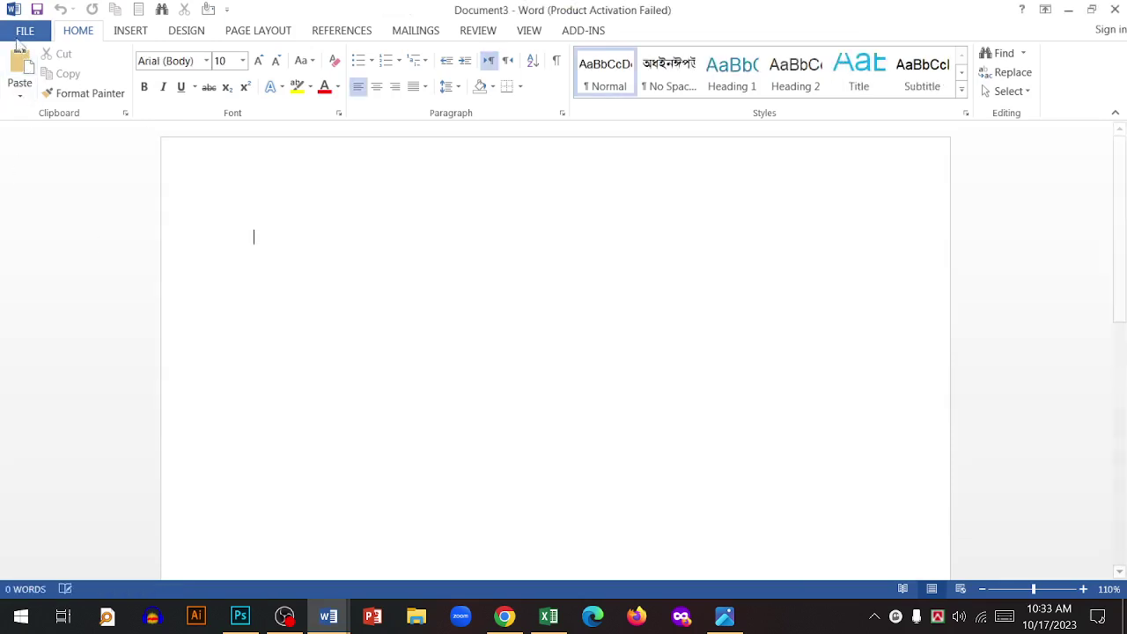
- From the new Document3, bring up the template gallery and then the Open page
left_click(19, 35)
left_click(65, 102)
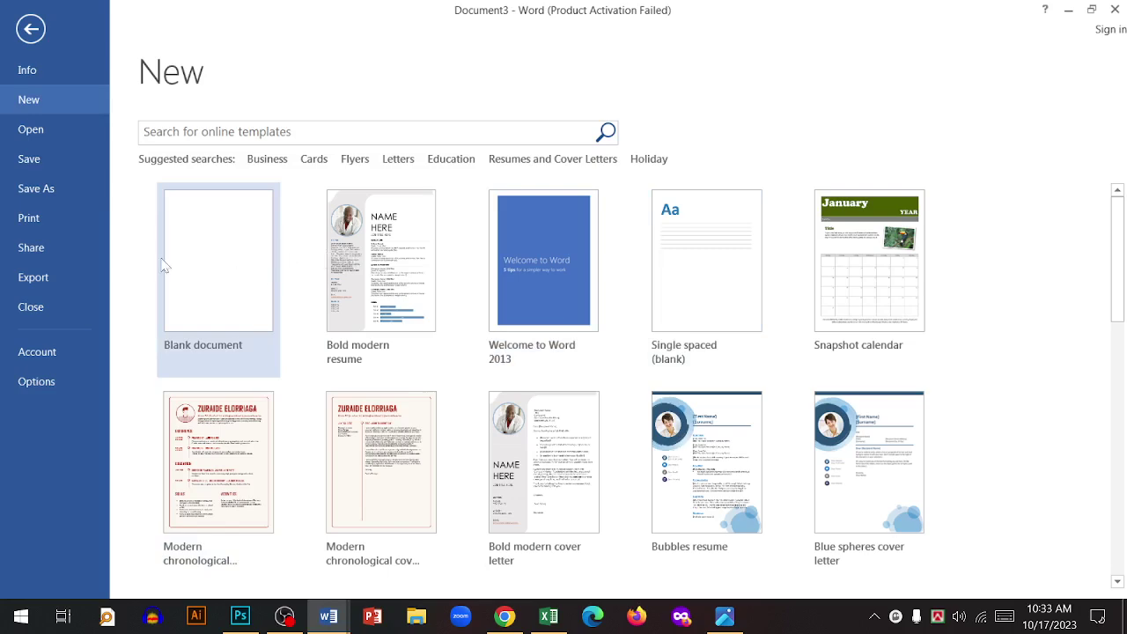
left_click(31, 130)
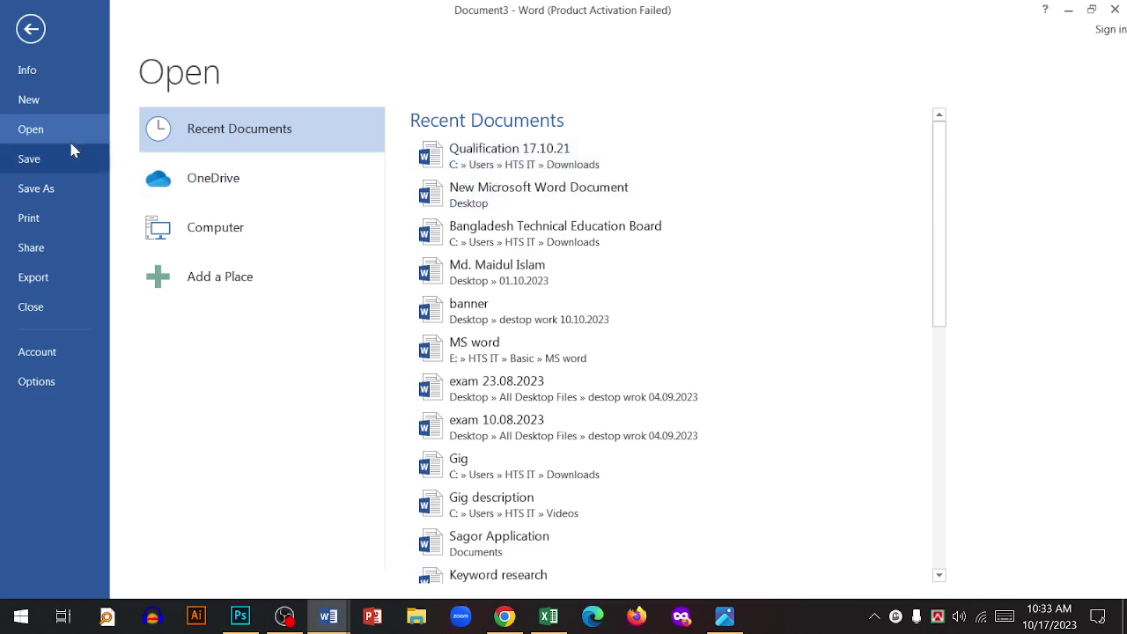
- Browse to the Downloads folder and open the Bangladesh Technical Education Board document
left_click(224, 283)
left_click(252, 233)
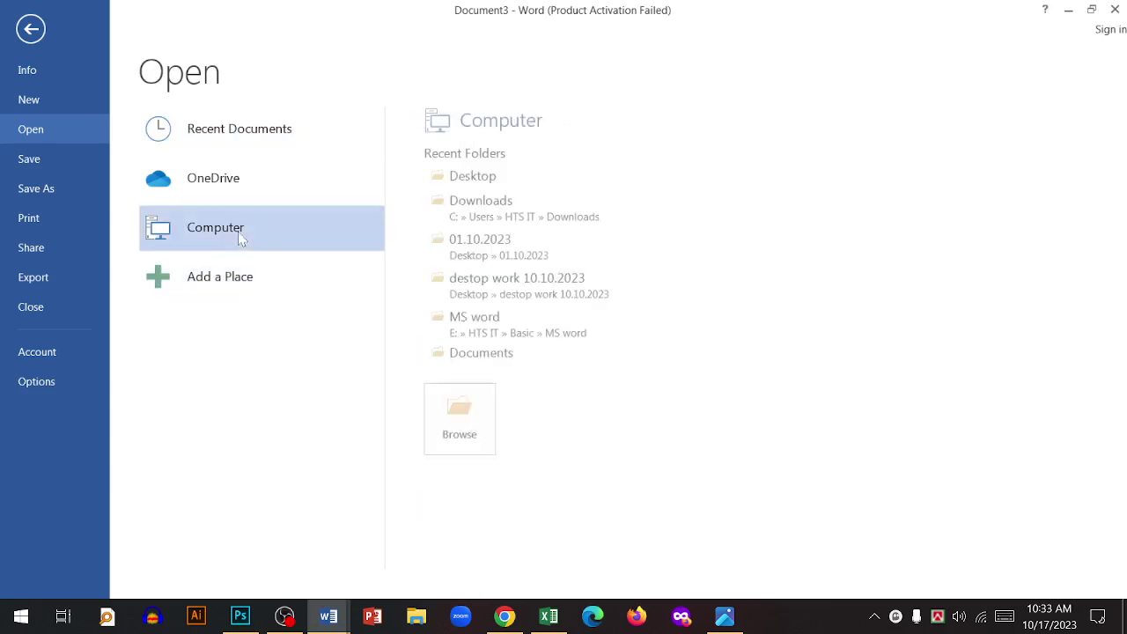
left_click(452, 422)
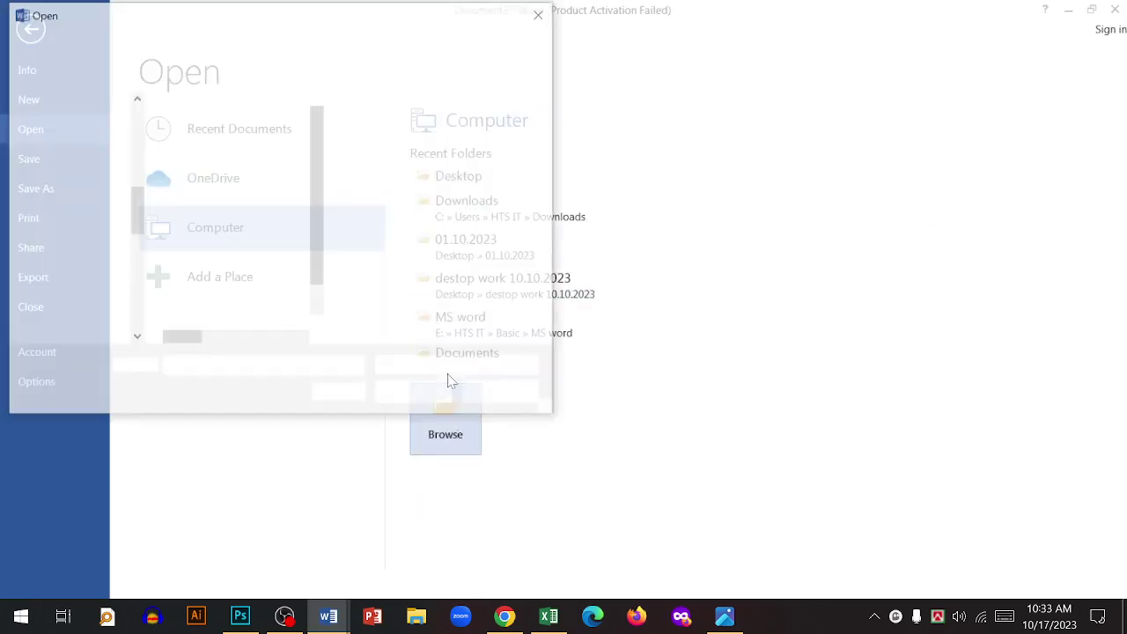
scroll(98, 209, "up", 10)
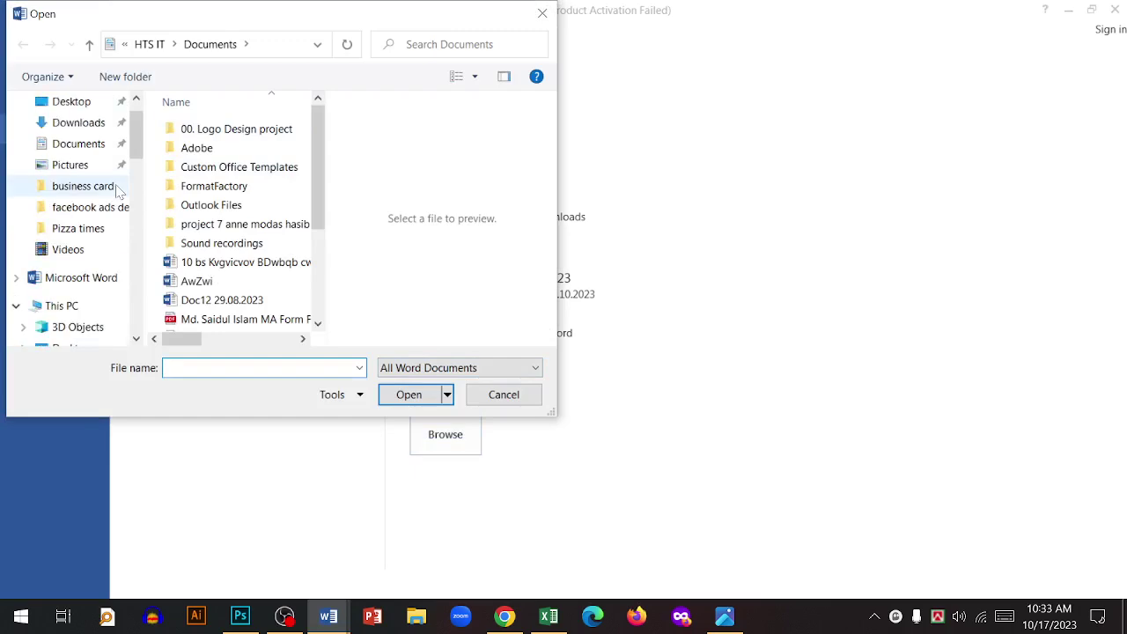
left_click(78, 158)
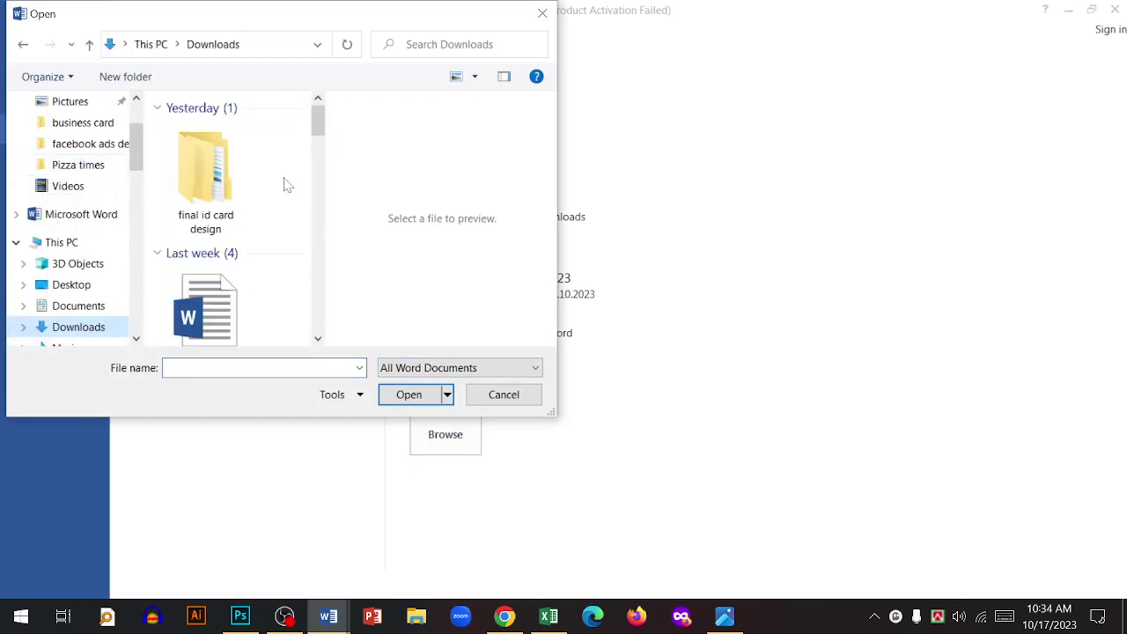
scroll(264, 220, "down", 5)
scroll(252, 250, "down", 10)
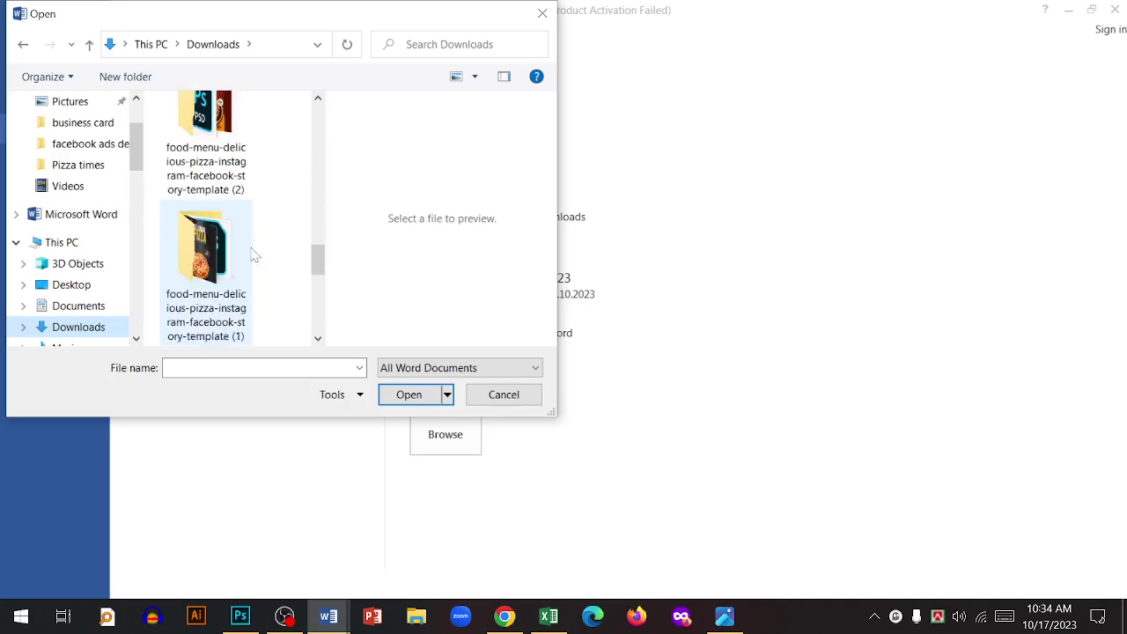
scroll(252, 249, "down", 10)
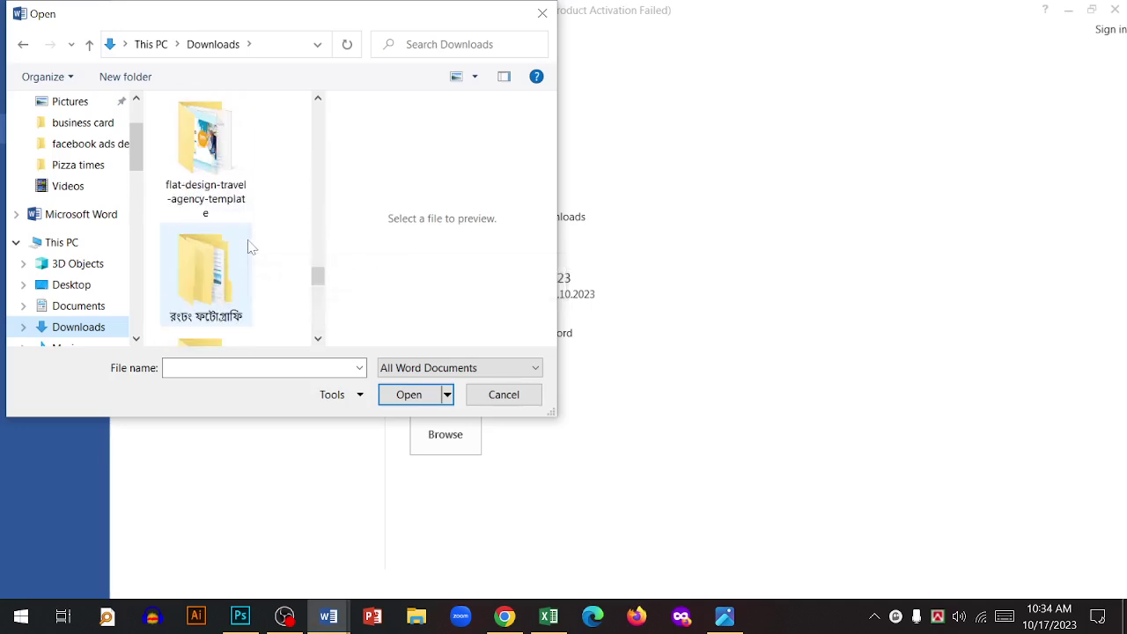
left_click(216, 180)
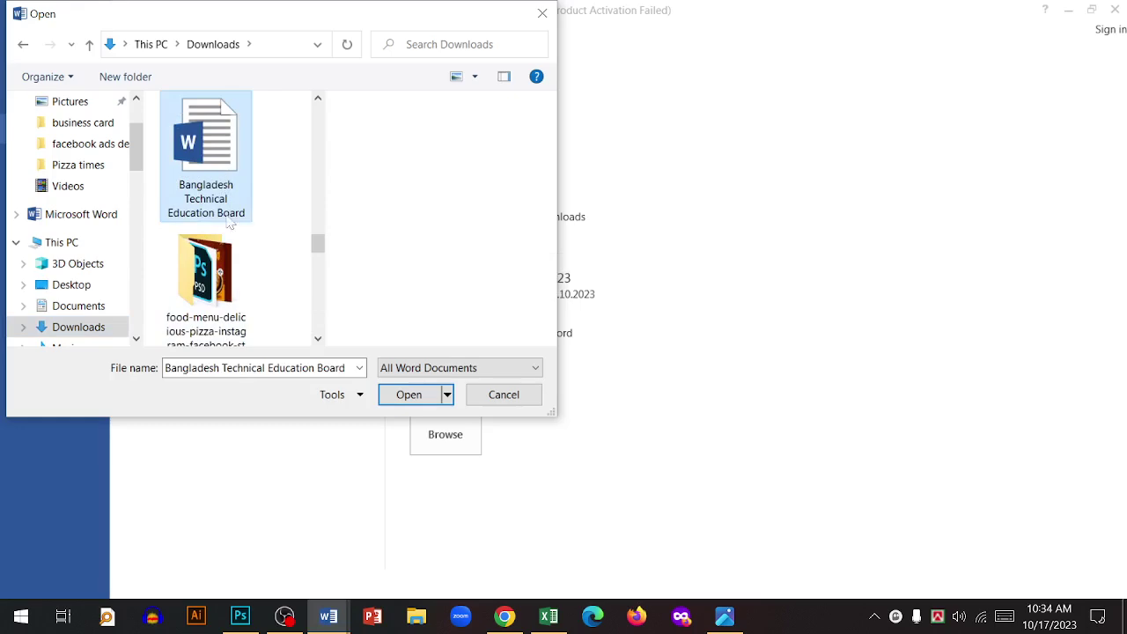
double_click(209, 187)
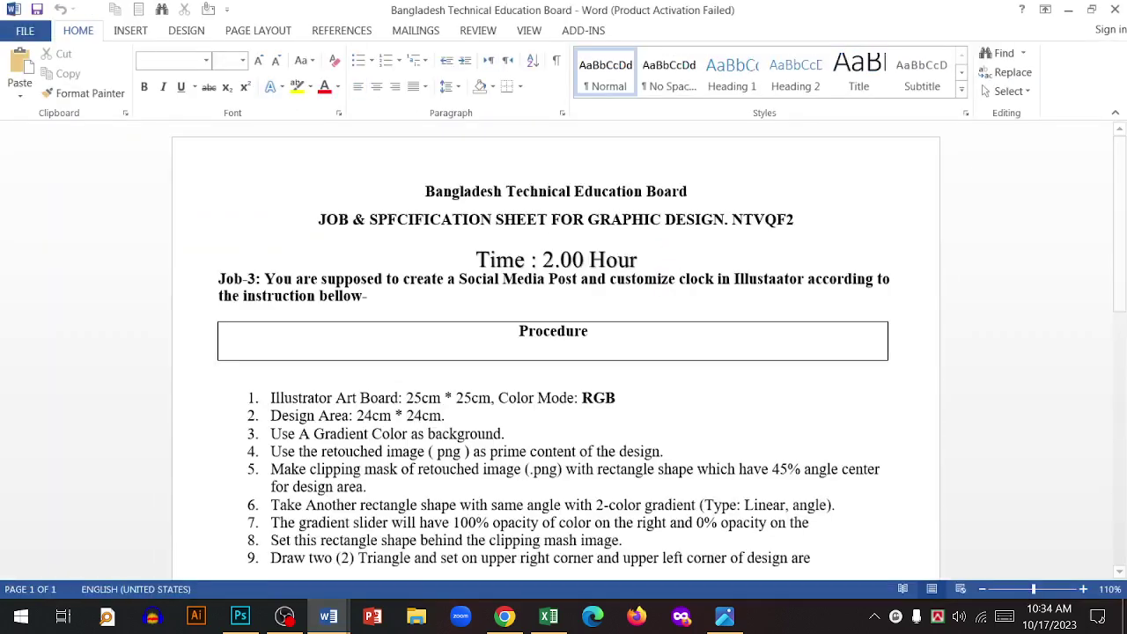
- Nudge the 'Time : 2.00 Hour' text box slightly upward
left_click(606, 260)
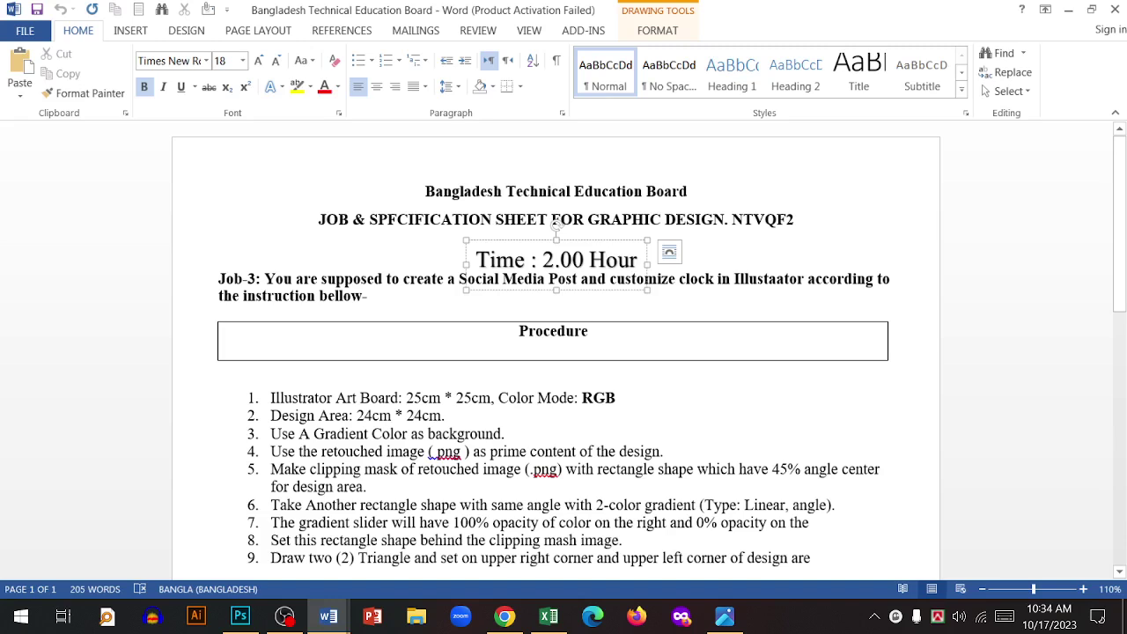
left_click_drag(576, 239, 576, 233)
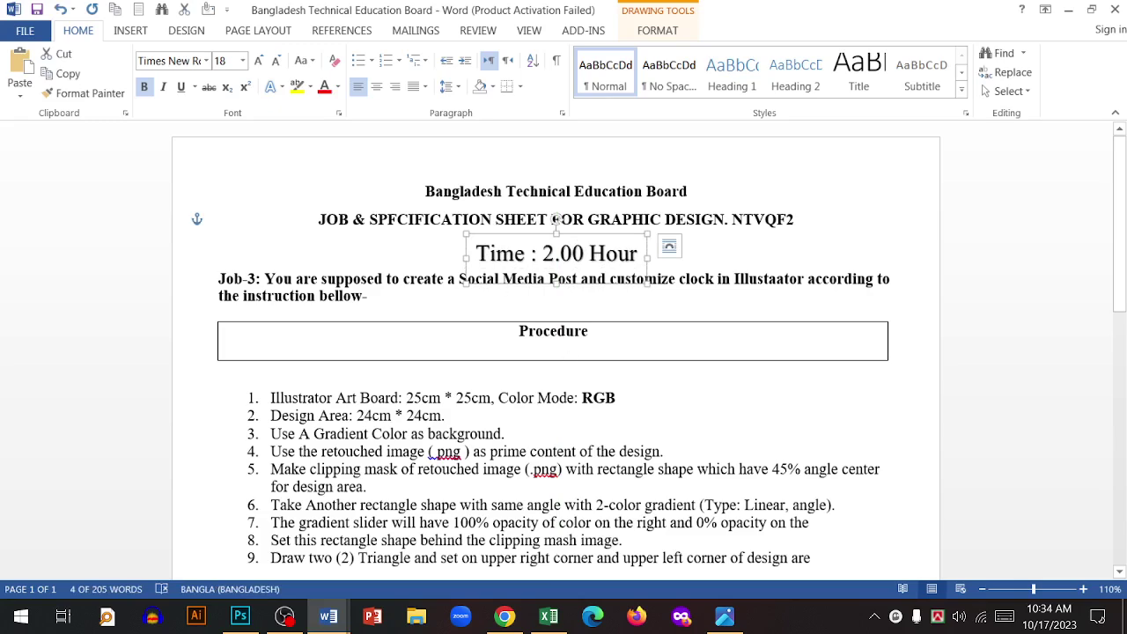
scroll(563, 352, "down", 1)
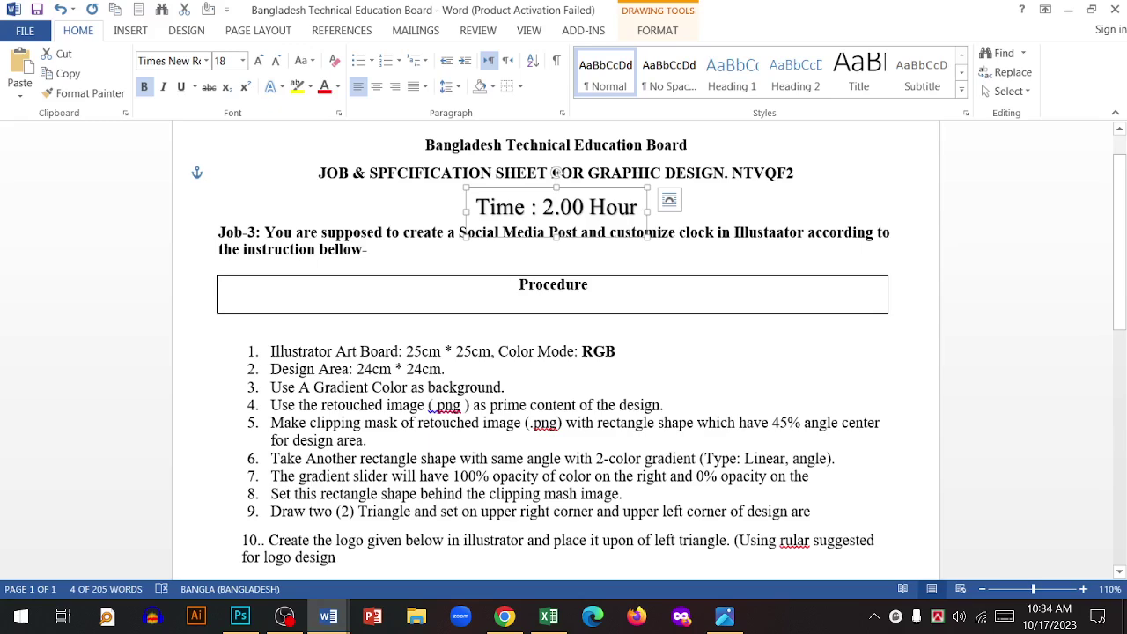
left_click(25, 30)
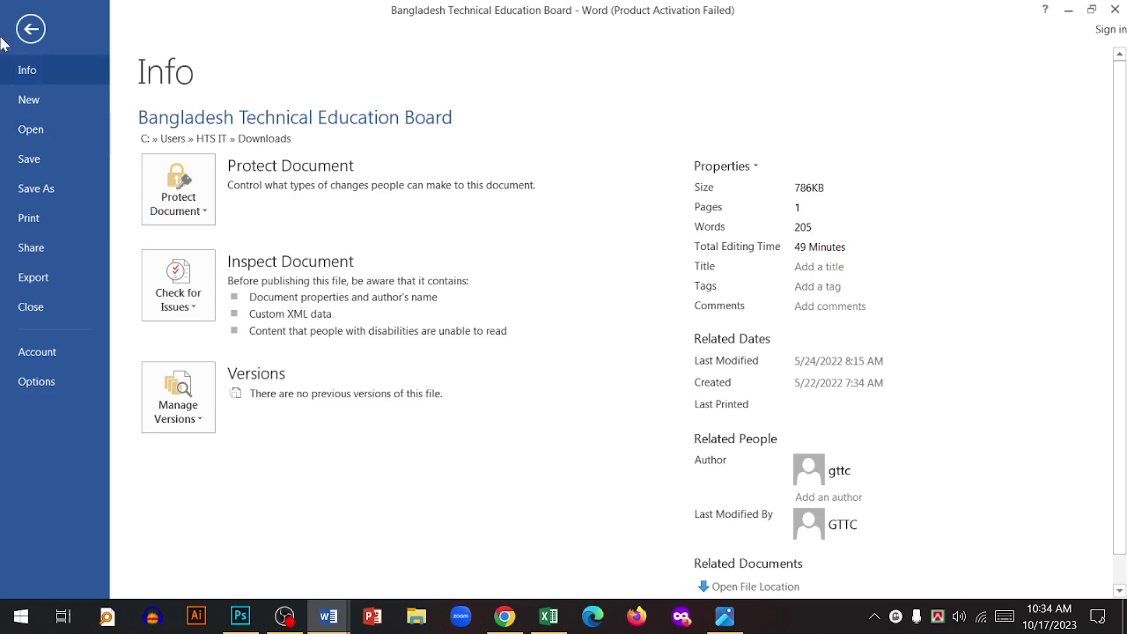
left_click(31, 29)
scroll(556, 173, "down", 6)
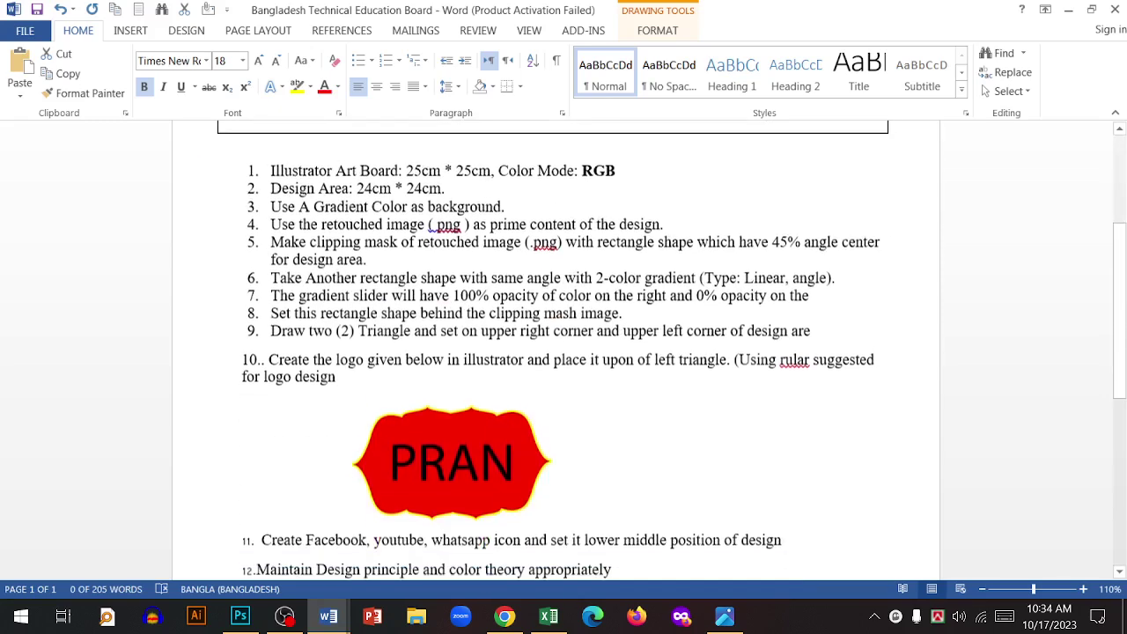
- Delete the PRAN logo picture and trim the trailing text from items 13, 12 and 11
left_click(507, 370)
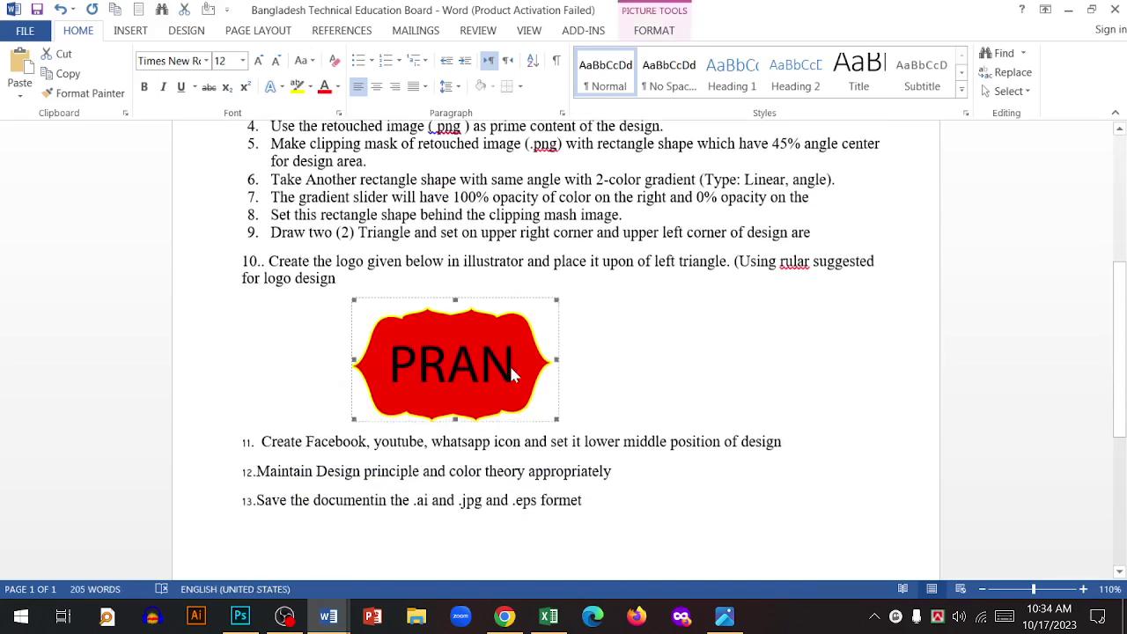
key("Delete")
left_click_drag(390, 394, 449, 389)
key("Delete")
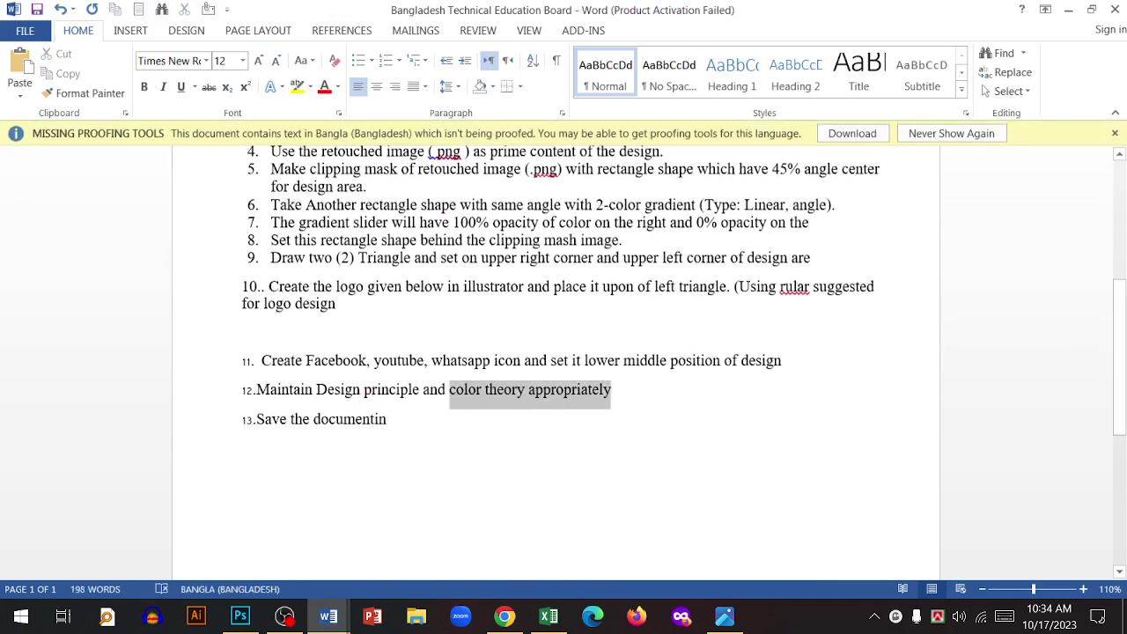
key("Delete")
left_click_drag(782, 360, 431, 360)
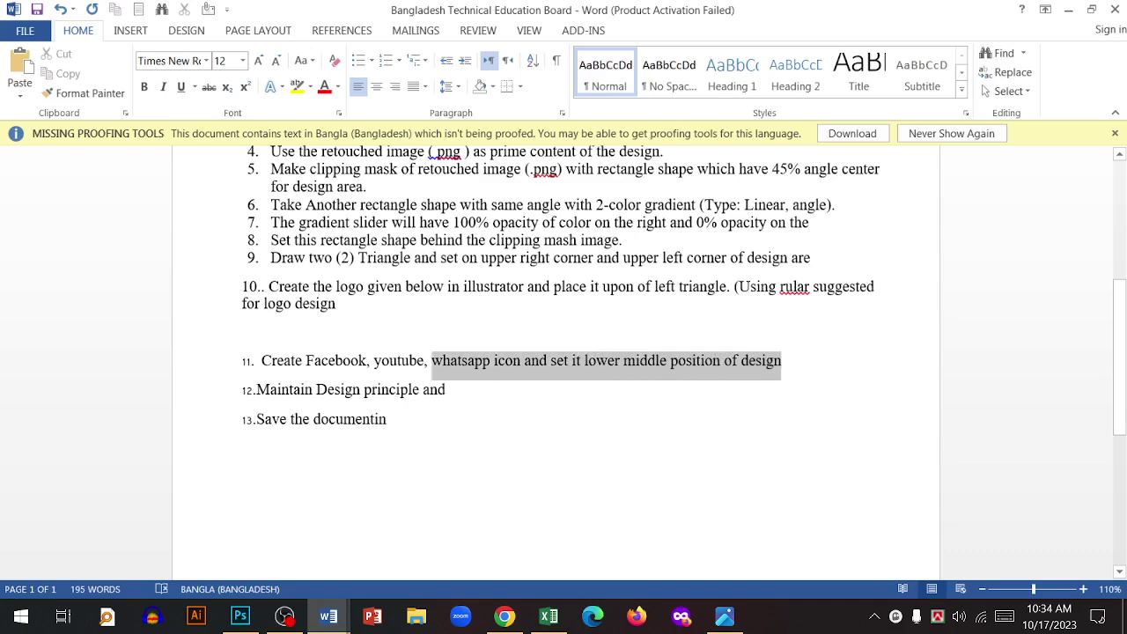
key("Delete")
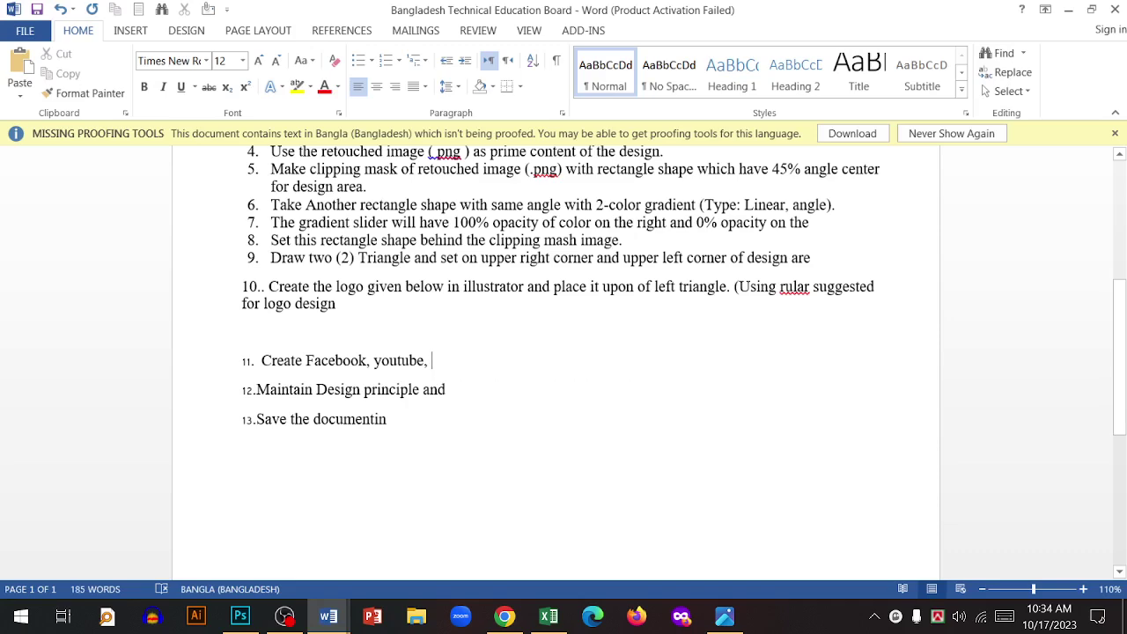
scroll(555, 352, "up", 5)
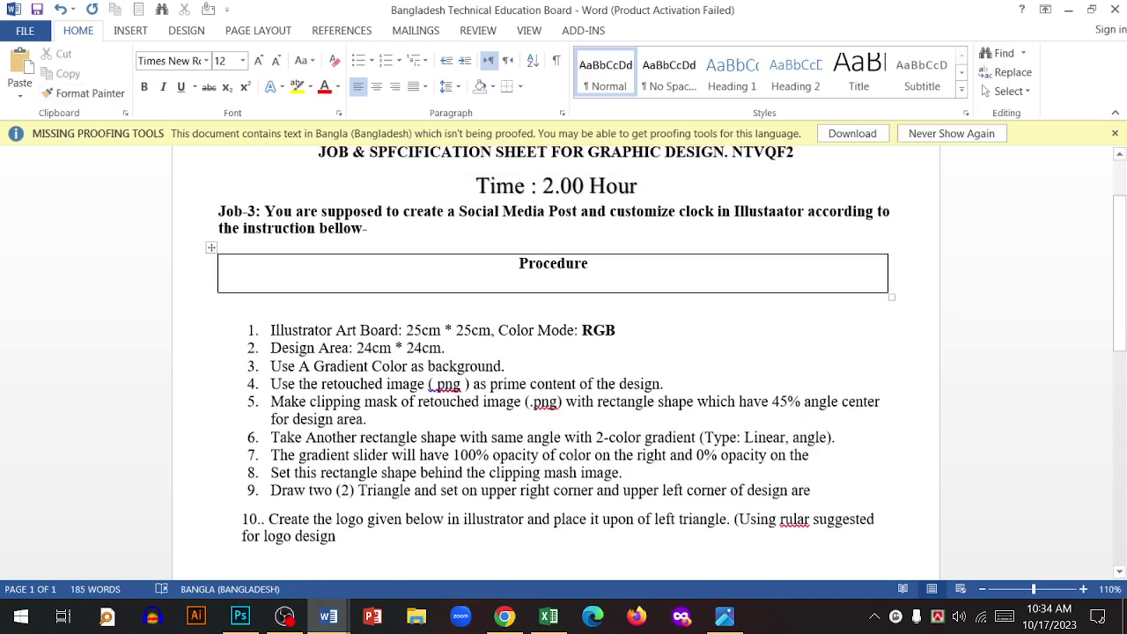
- Save the edited job sheet and check its file information
left_click(24, 29)
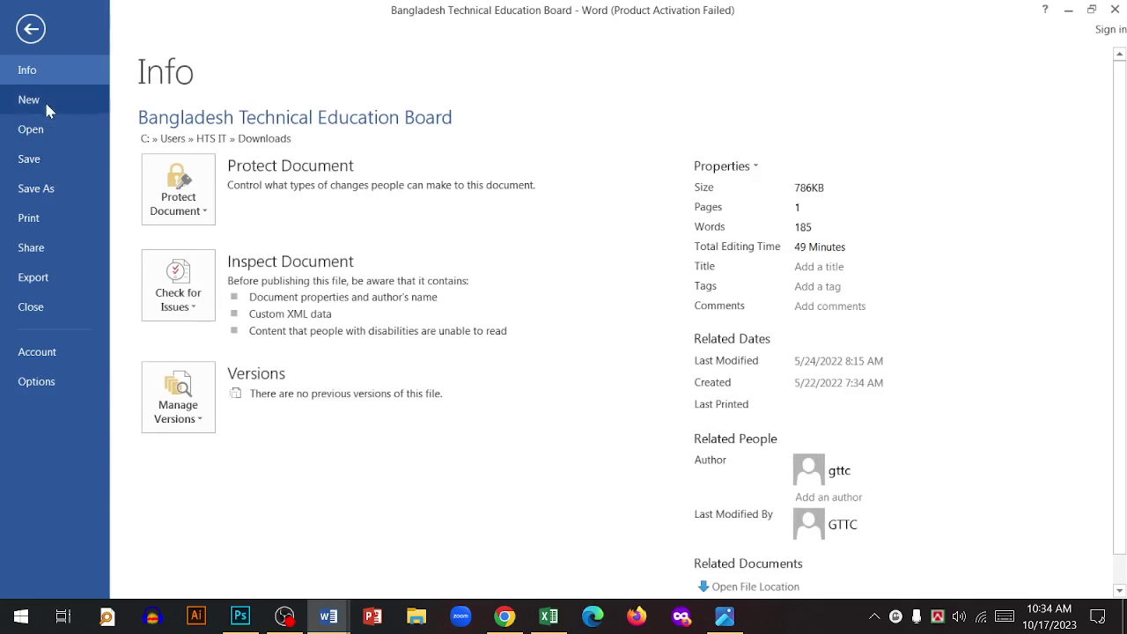
left_click(31, 29)
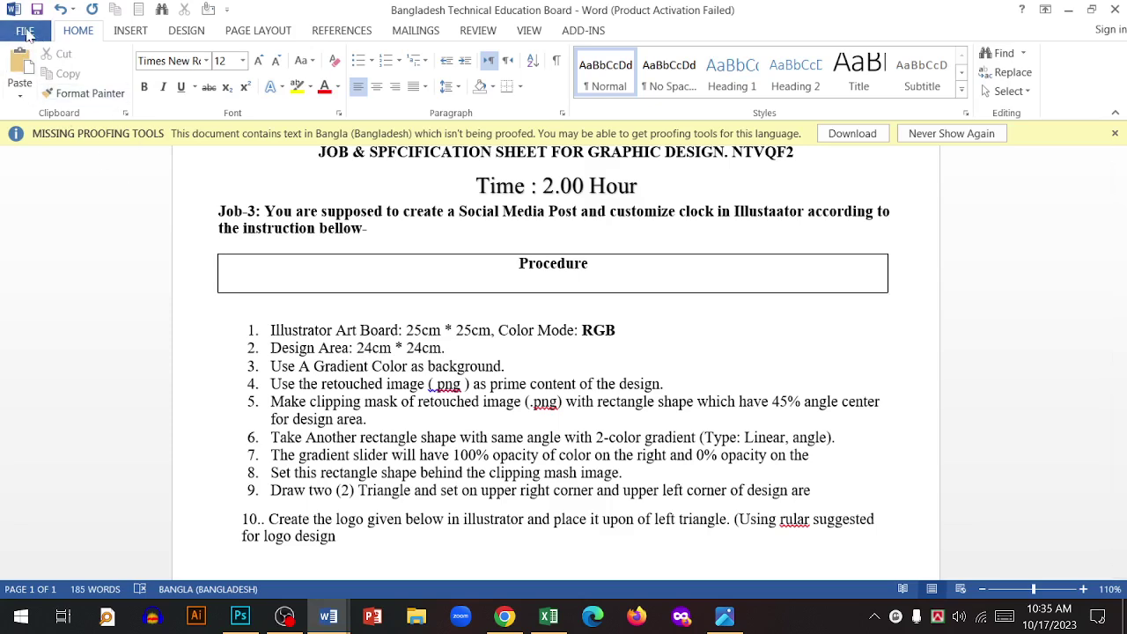
left_click(25, 32)
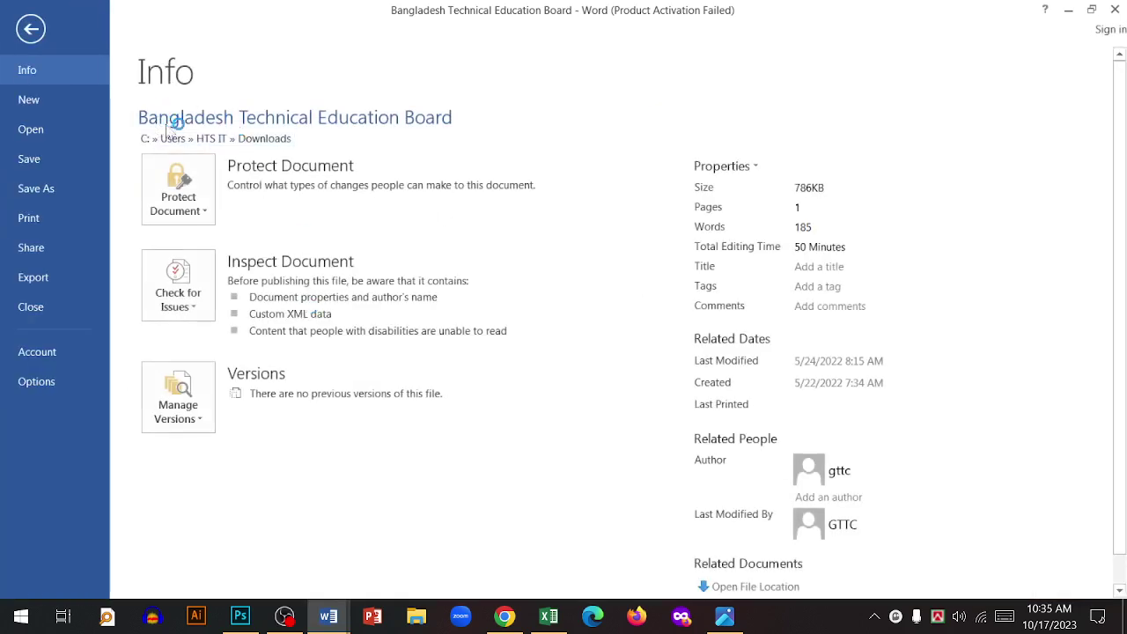
left_click(44, 162)
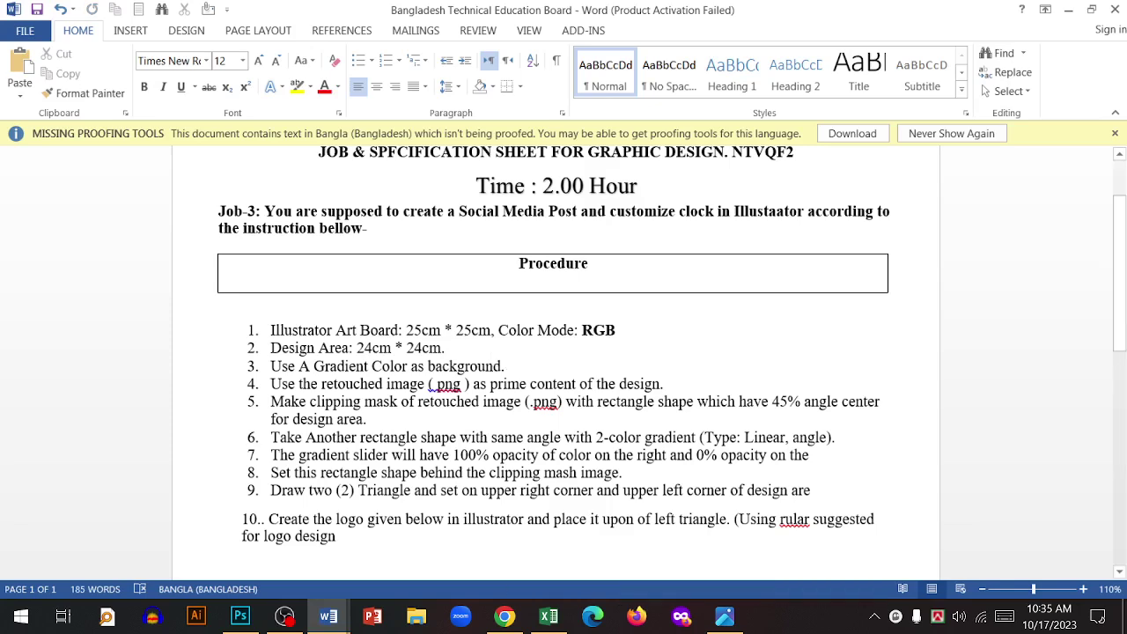
left_click(25, 30)
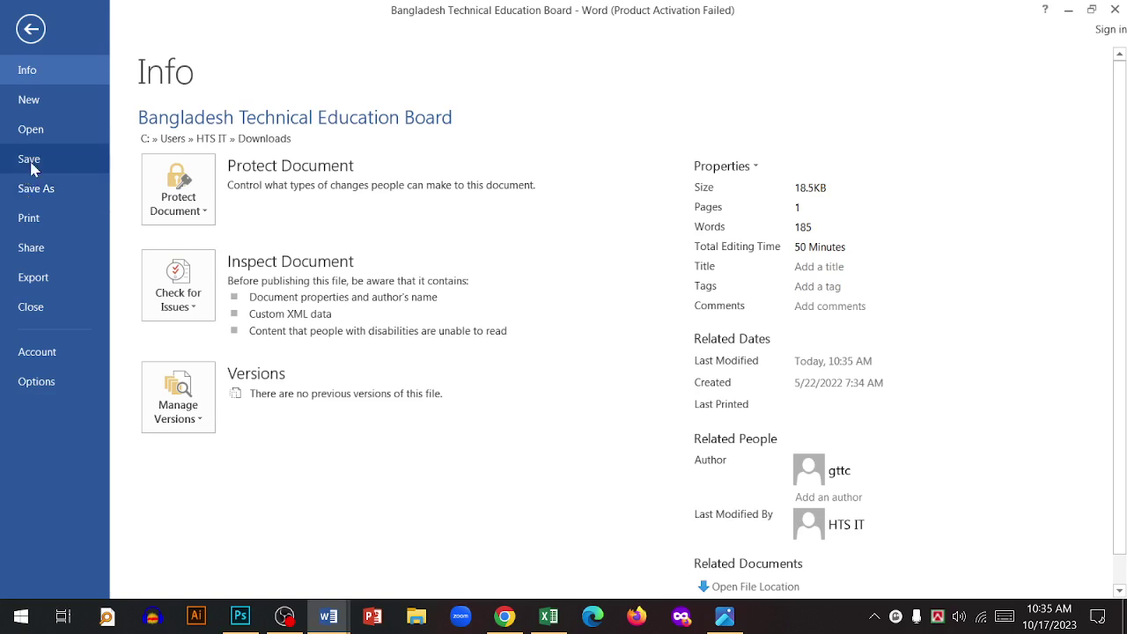
left_click(29, 158)
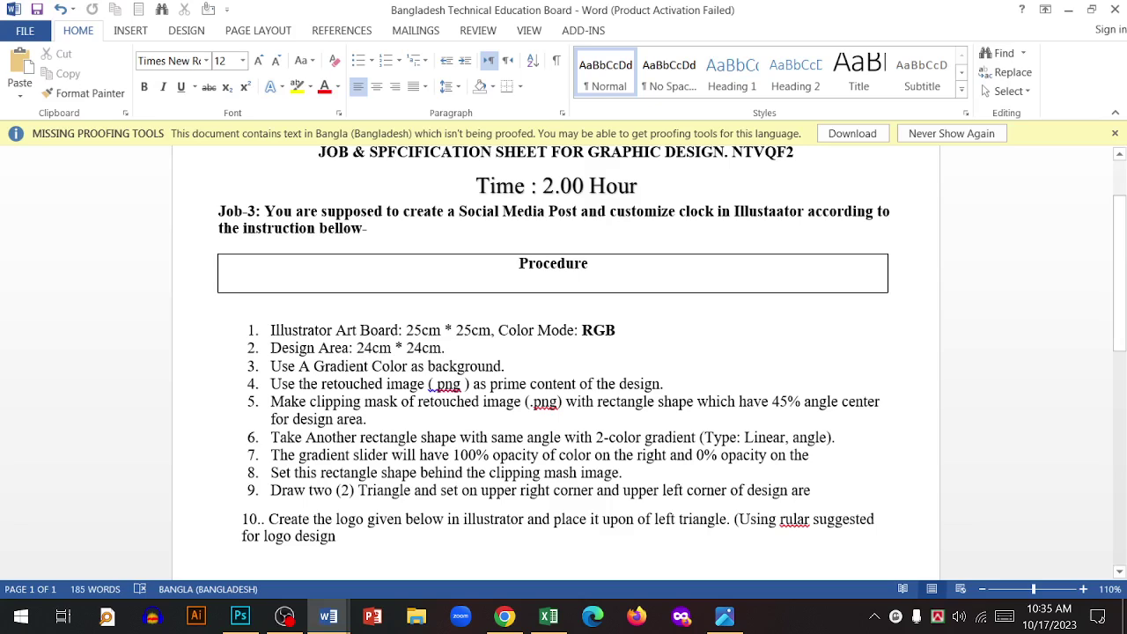
- Scroll through the saved 185-word job sheet to review its edits
scroll(564, 361, "down", 6)
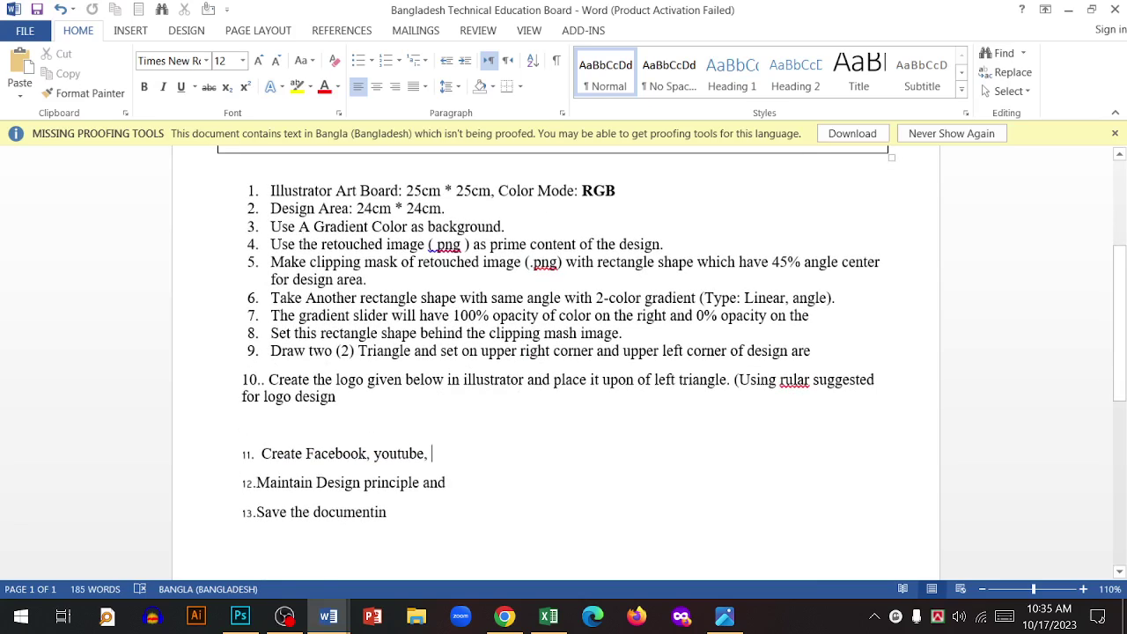
scroll(563, 361, "down", 3)
scroll(563, 360, "up", 9)
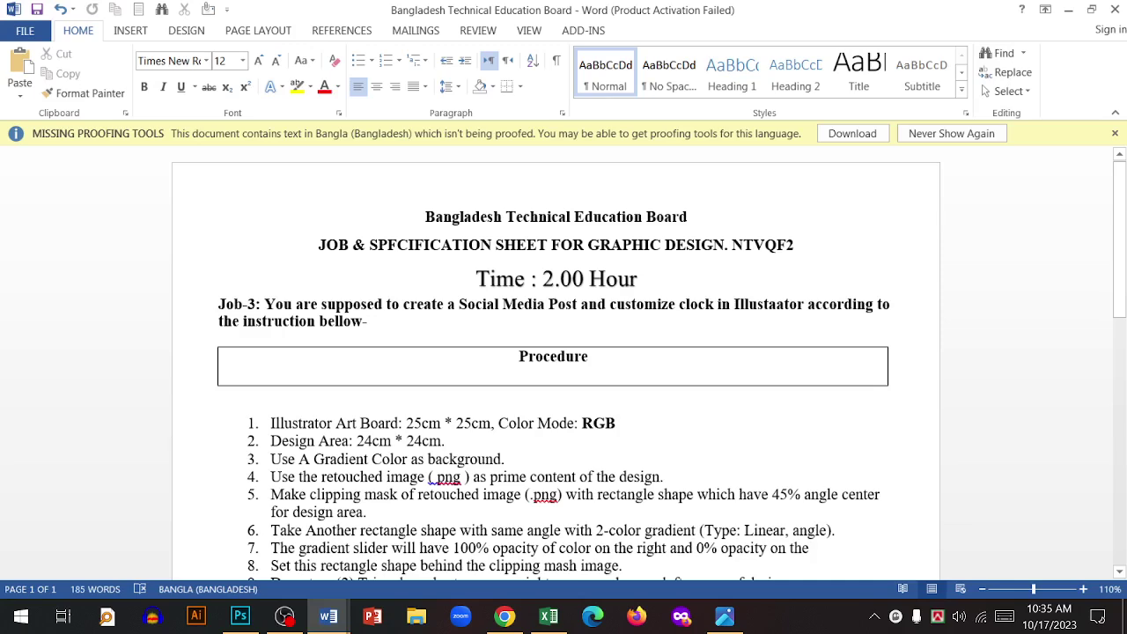
scroll(563, 361, "down", 3)
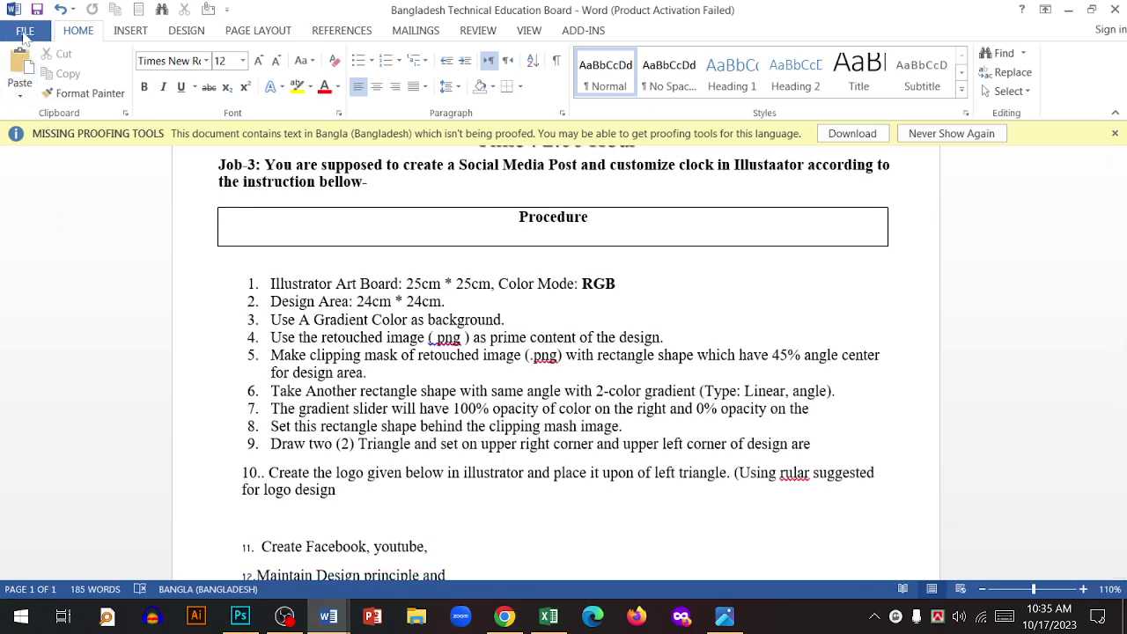
left_click(25, 34)
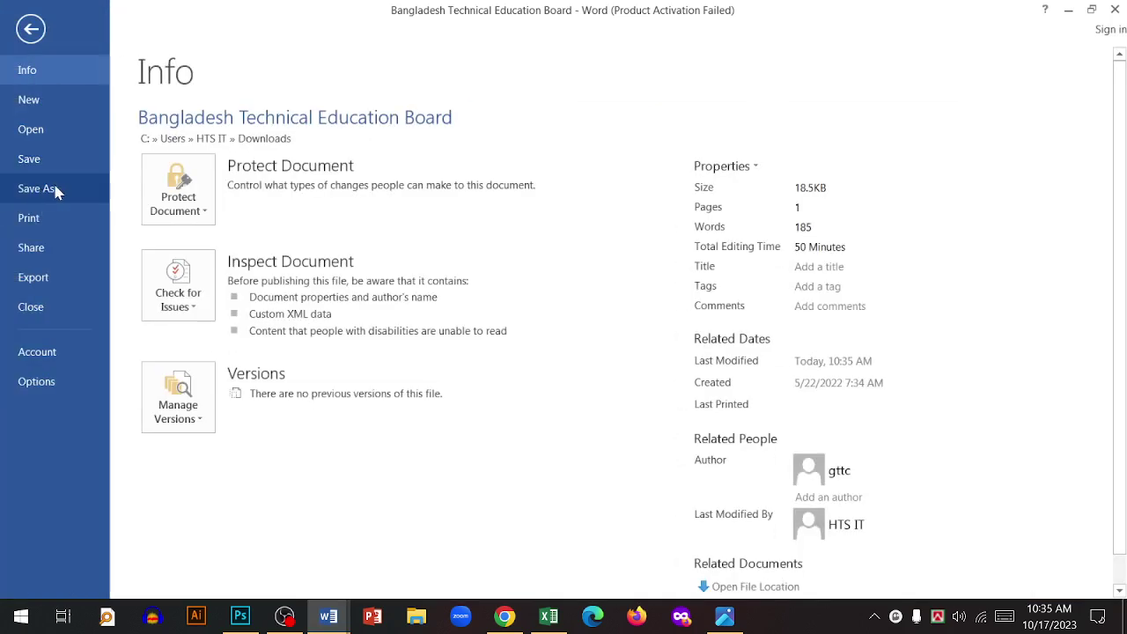
- Start Save As and pick New Volume (F:) under This PC as the location
left_click(31, 193)
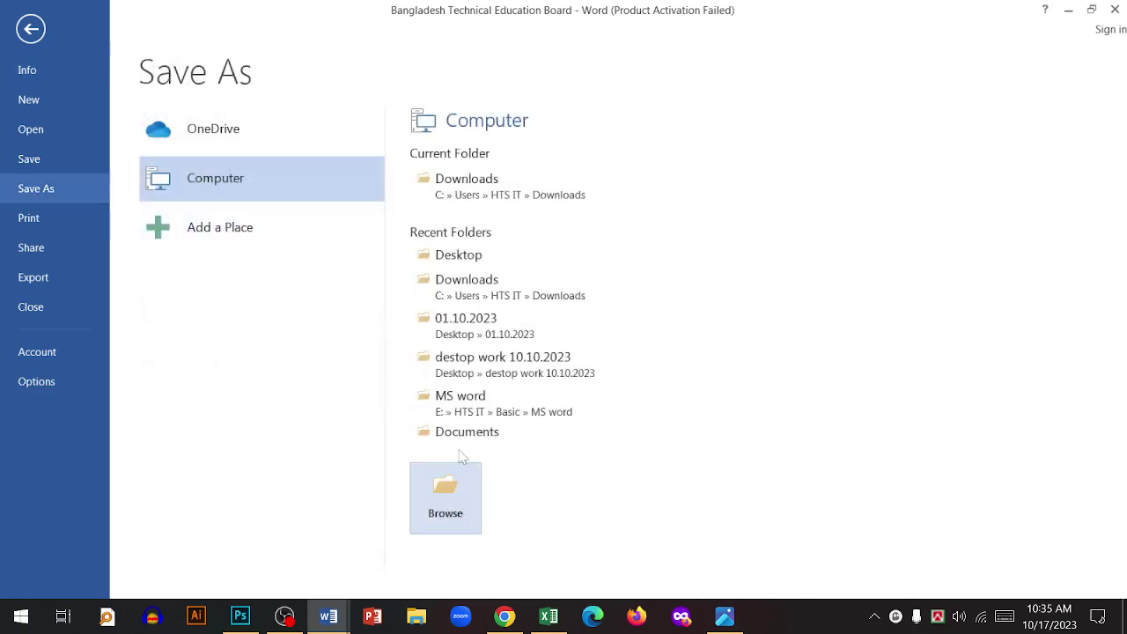
left_click(451, 480)
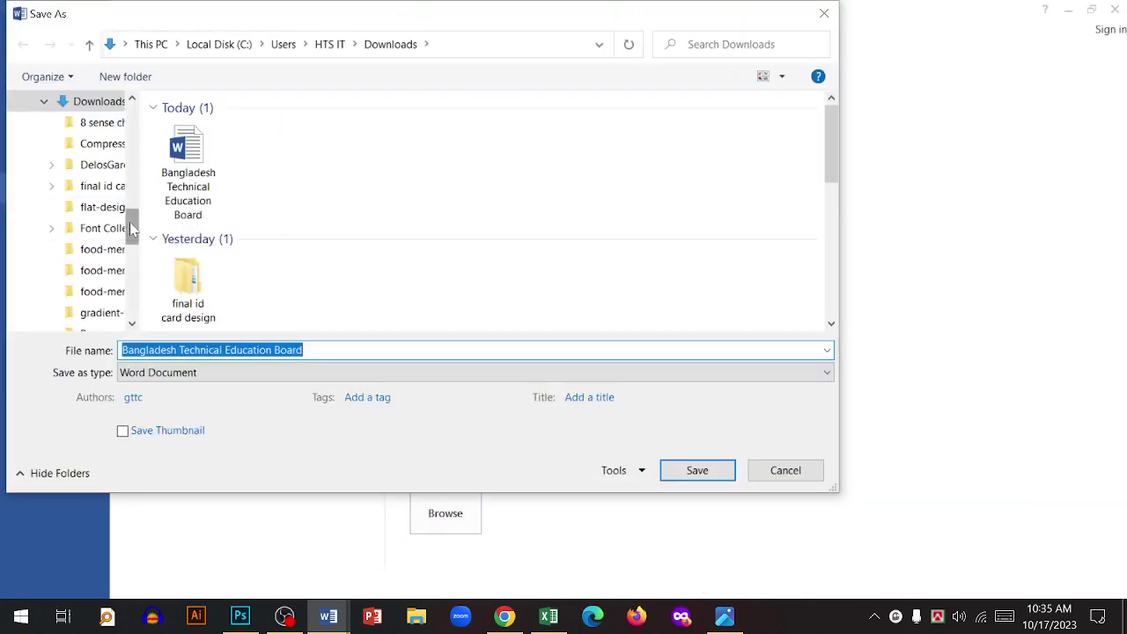
left_click_drag(133, 229, 132, 114)
scroll(62, 251, "down", 1)
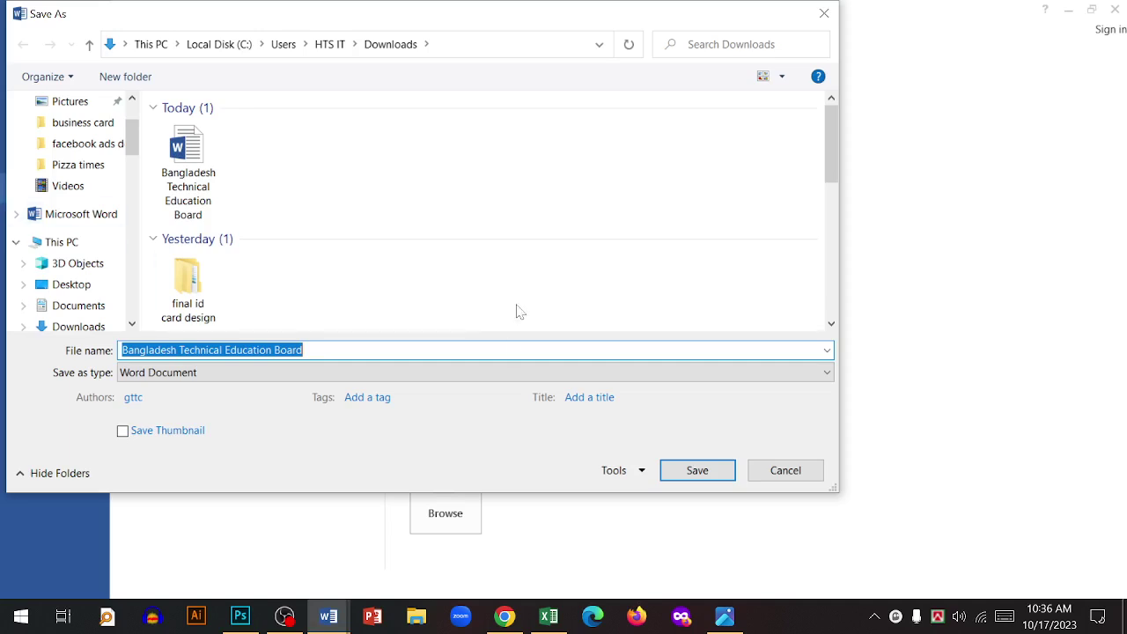
left_click(74, 249)
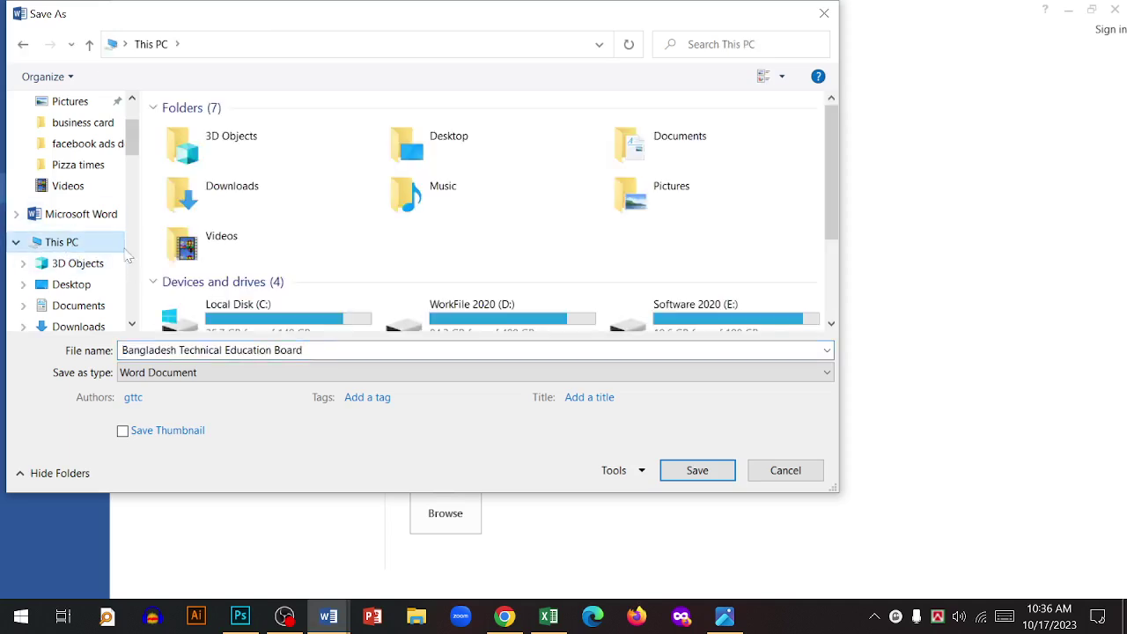
scroll(651, 308, "down", 2)
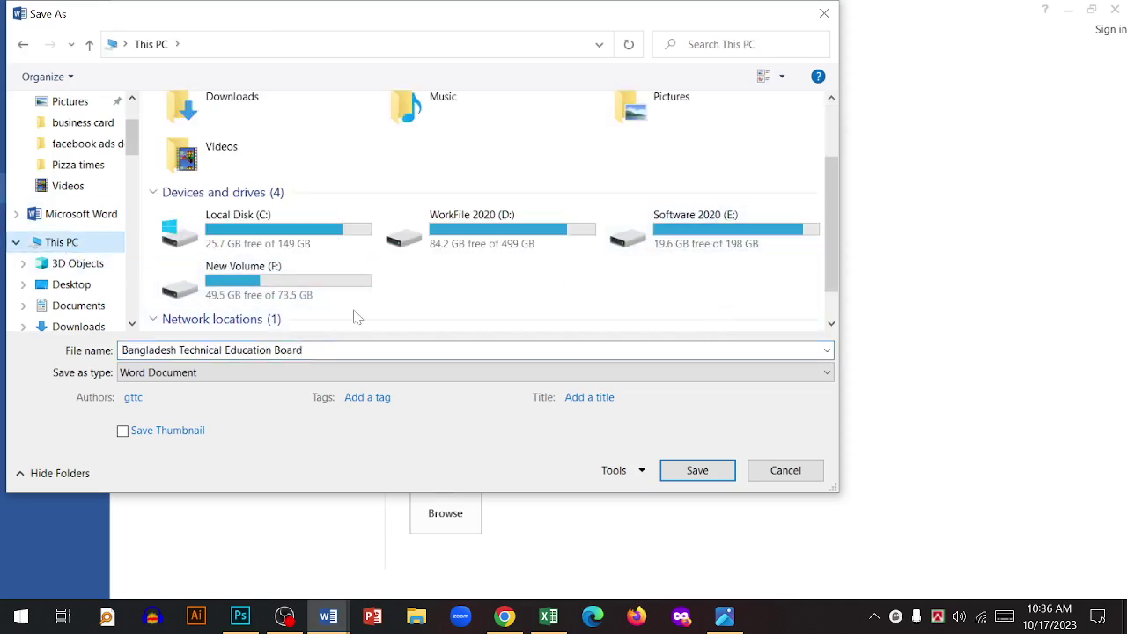
left_click(237, 294)
double_click(247, 288)
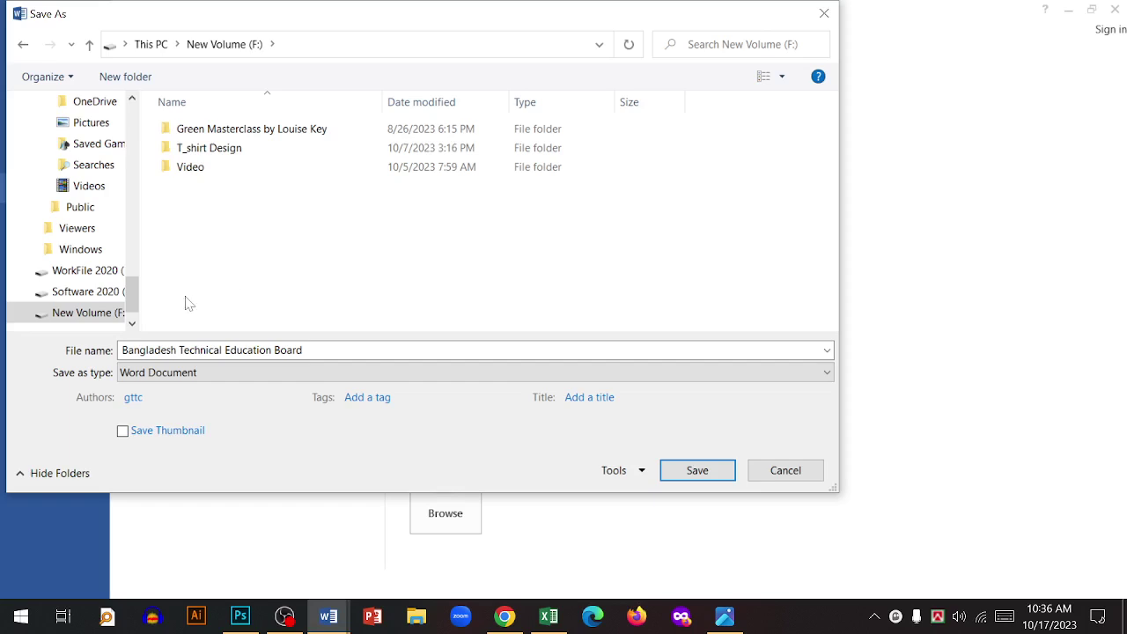
- Replace the file name with a person's name and save the copy on F:
key("ctrl+a")
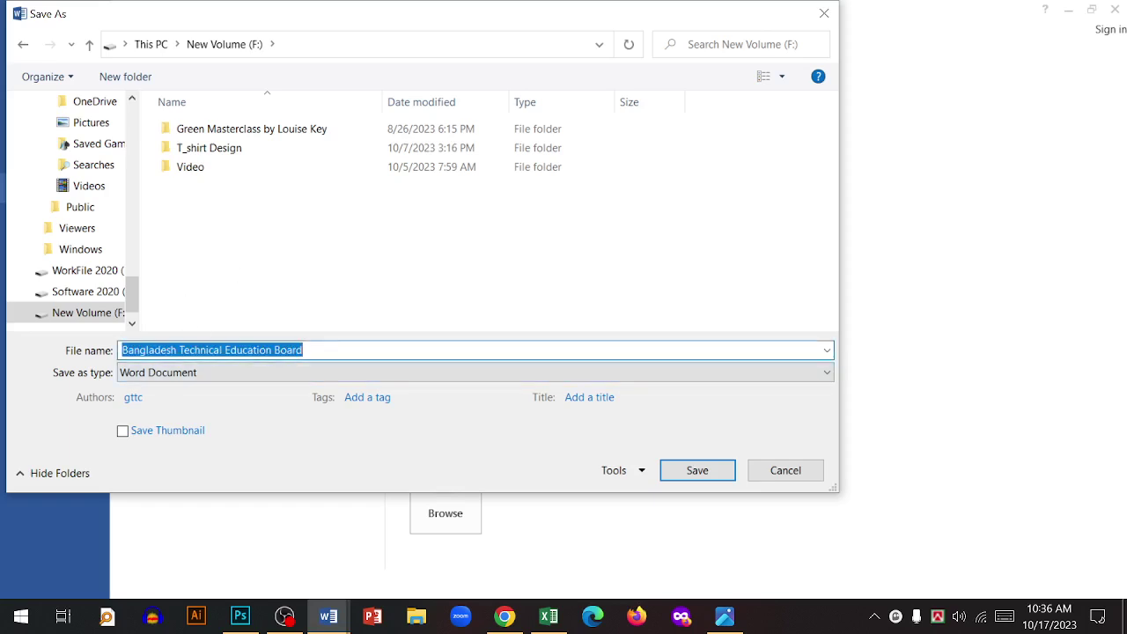
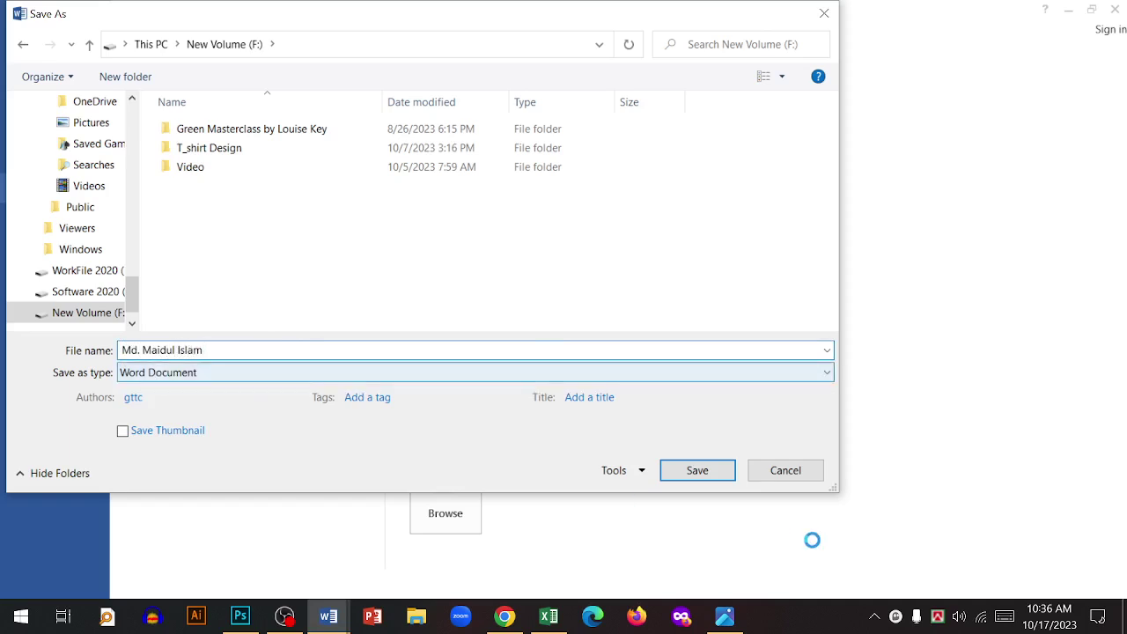
left_click(697, 470)
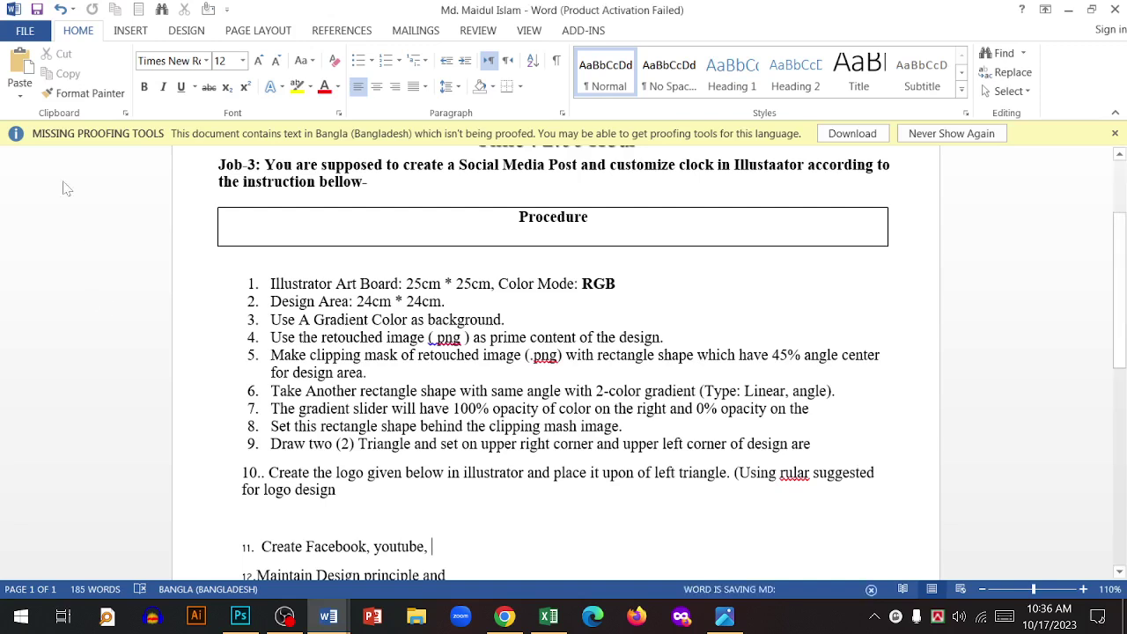
left_click(33, 36)
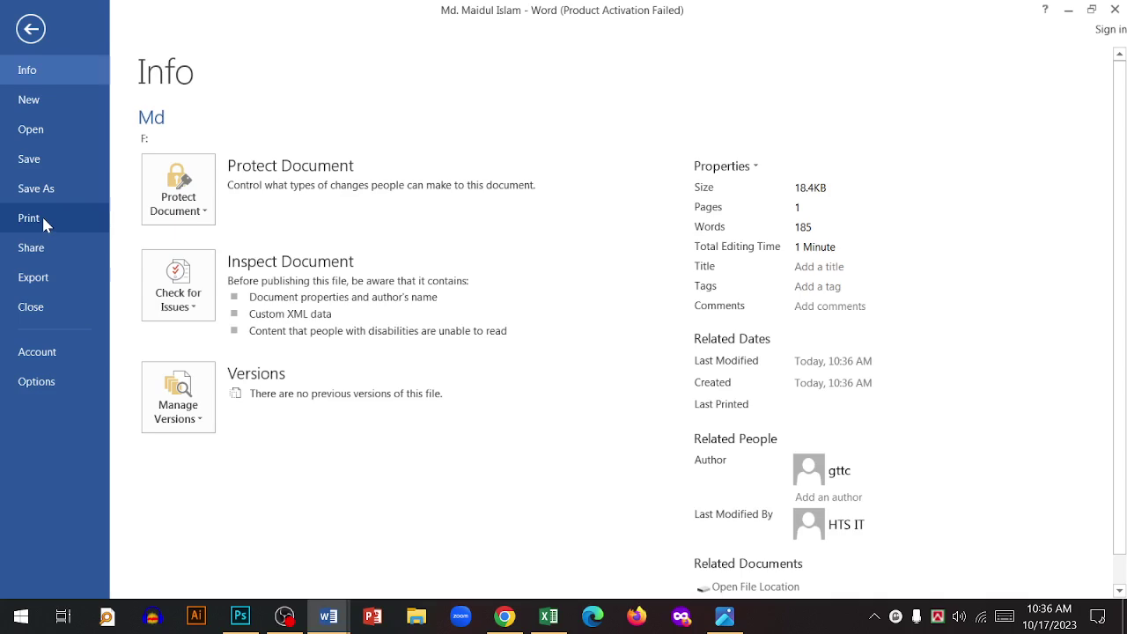
- Preview the one-page job sheet on the Print page with Microsoft Print to PDF
left_click(30, 29)
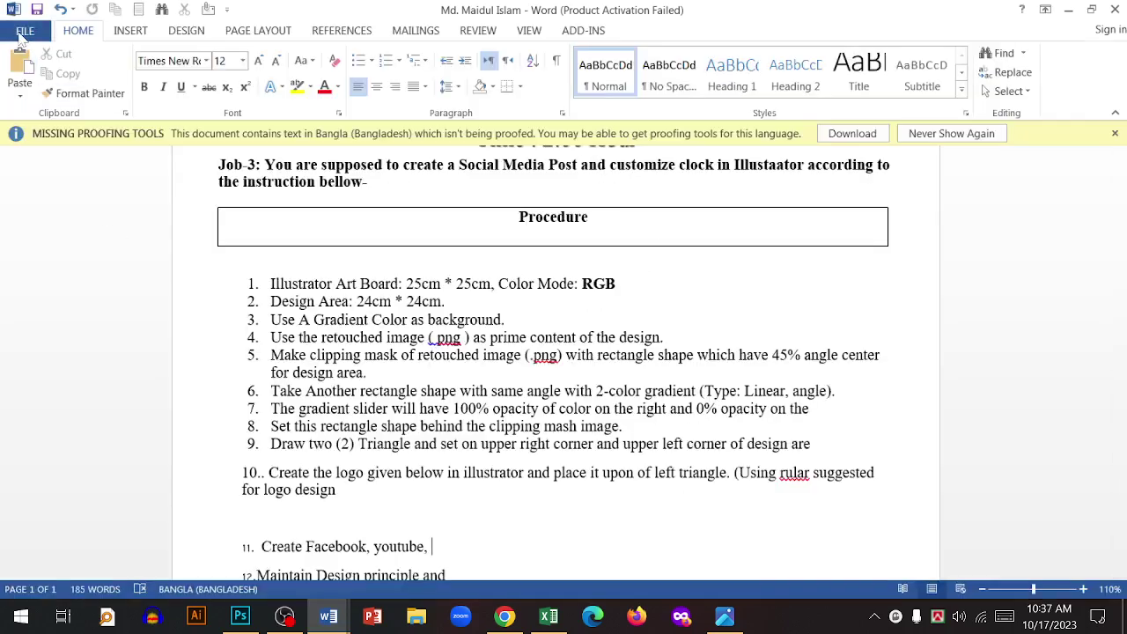
left_click(24, 30)
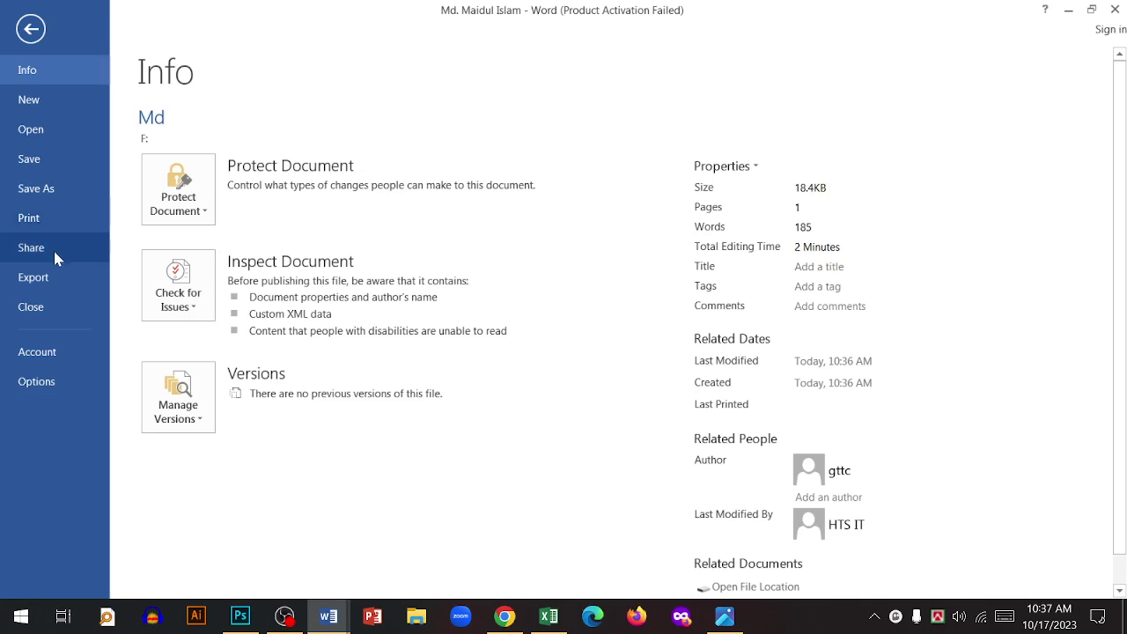
left_click(47, 220)
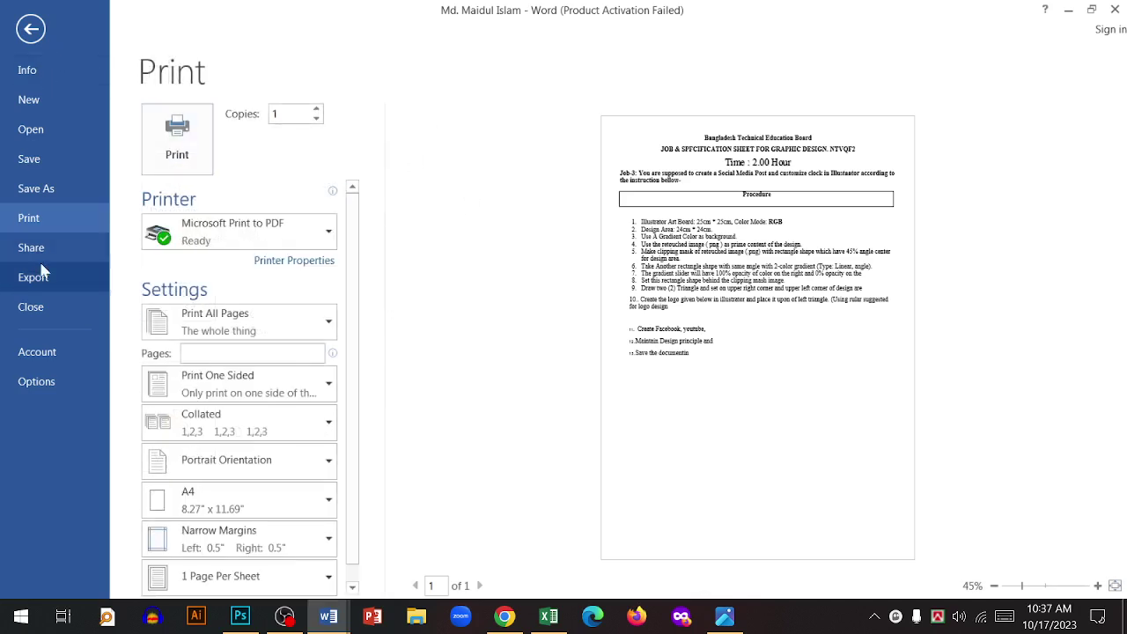
left_click(43, 253)
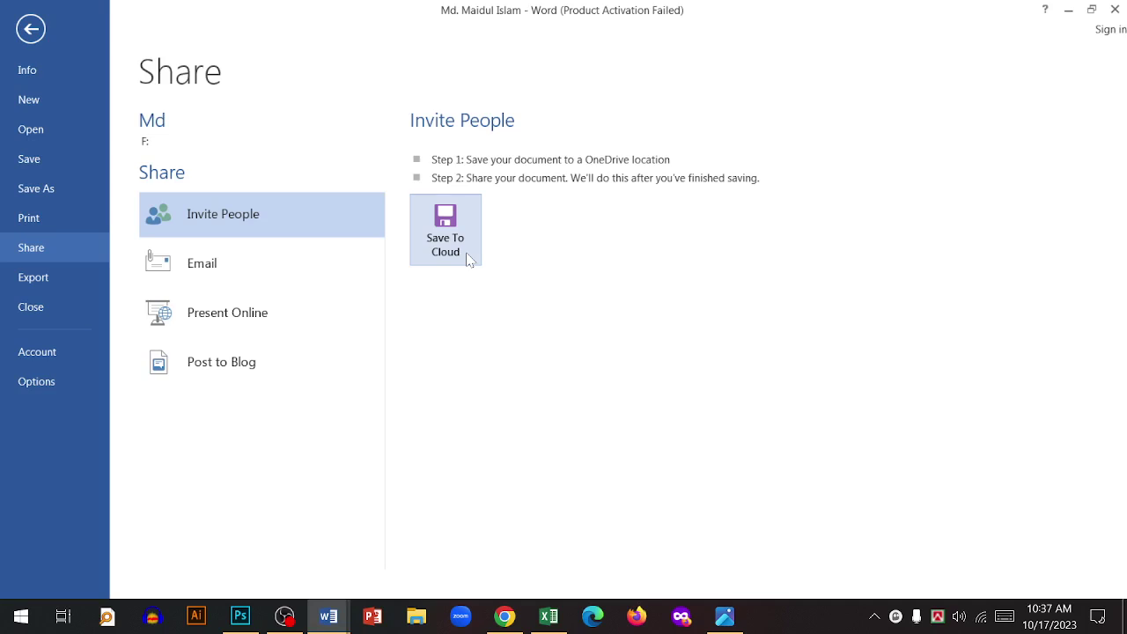
- Show the Export page offering Create PDF/XPS Document and Change File Type
left_click(33, 290)
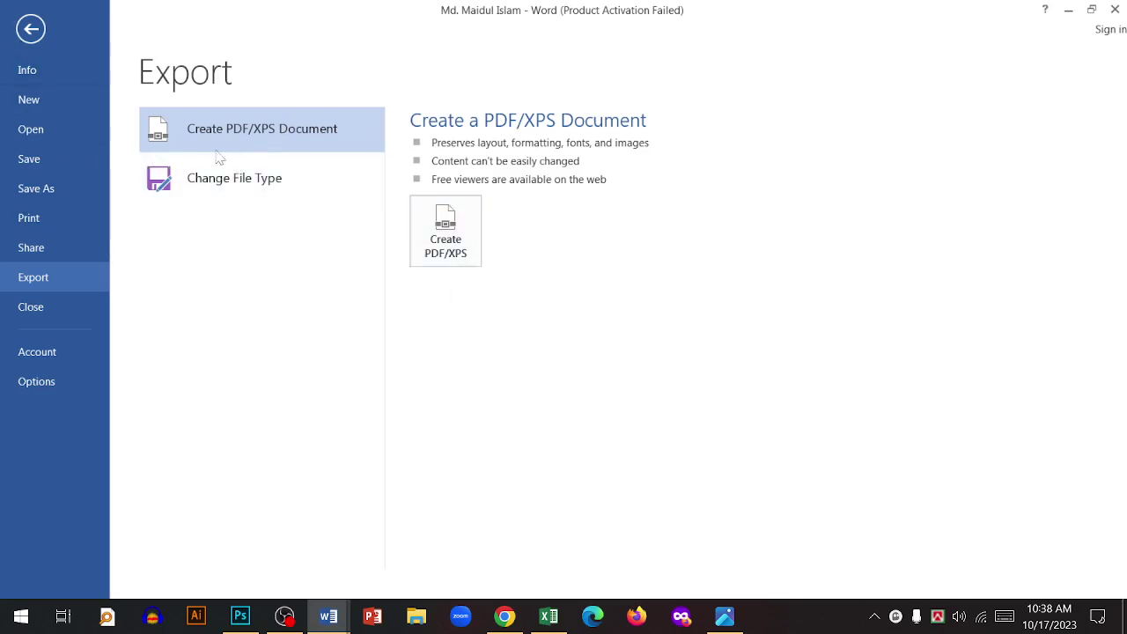
- In the Save As dialog, choose PDF as the file type and Desktop as the location
left_click(42, 188)
left_click(455, 458)
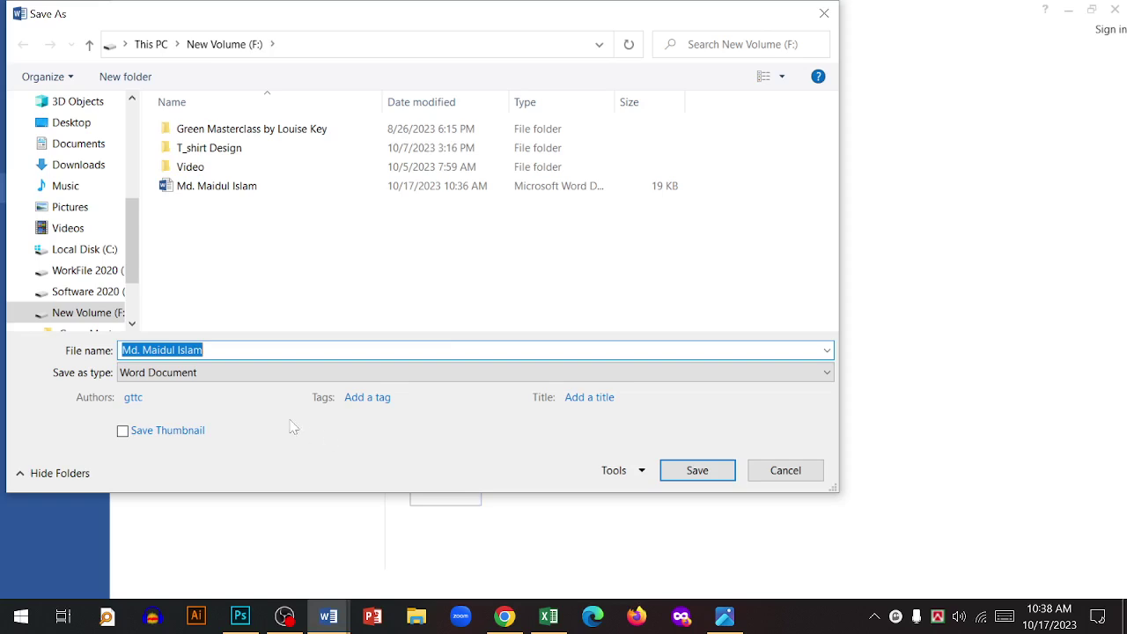
left_click(238, 378)
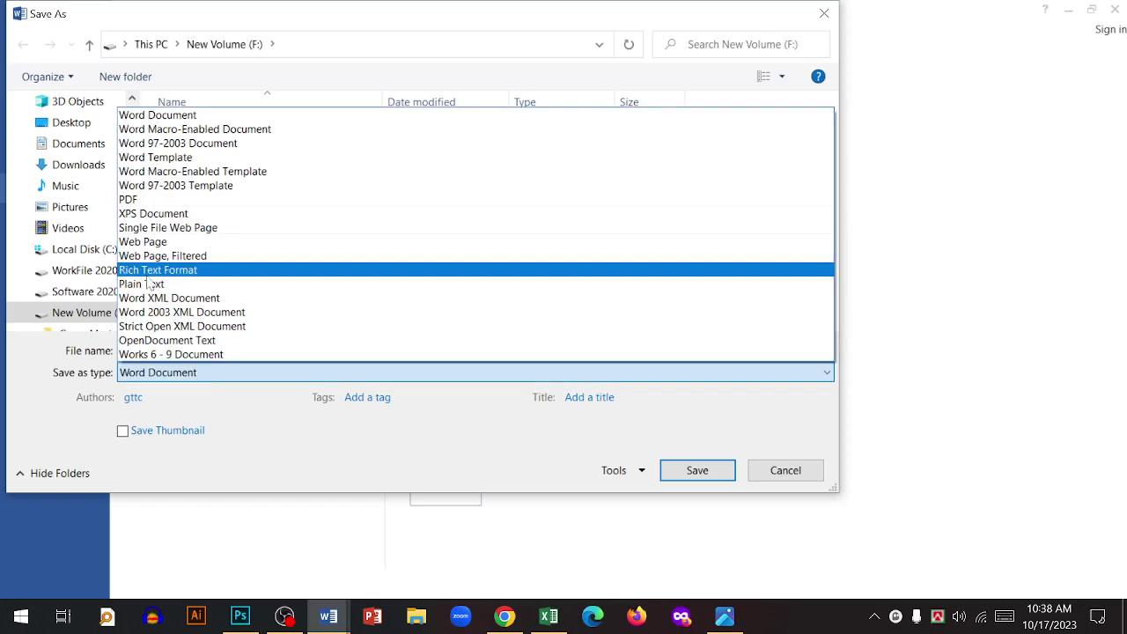
left_click(134, 201)
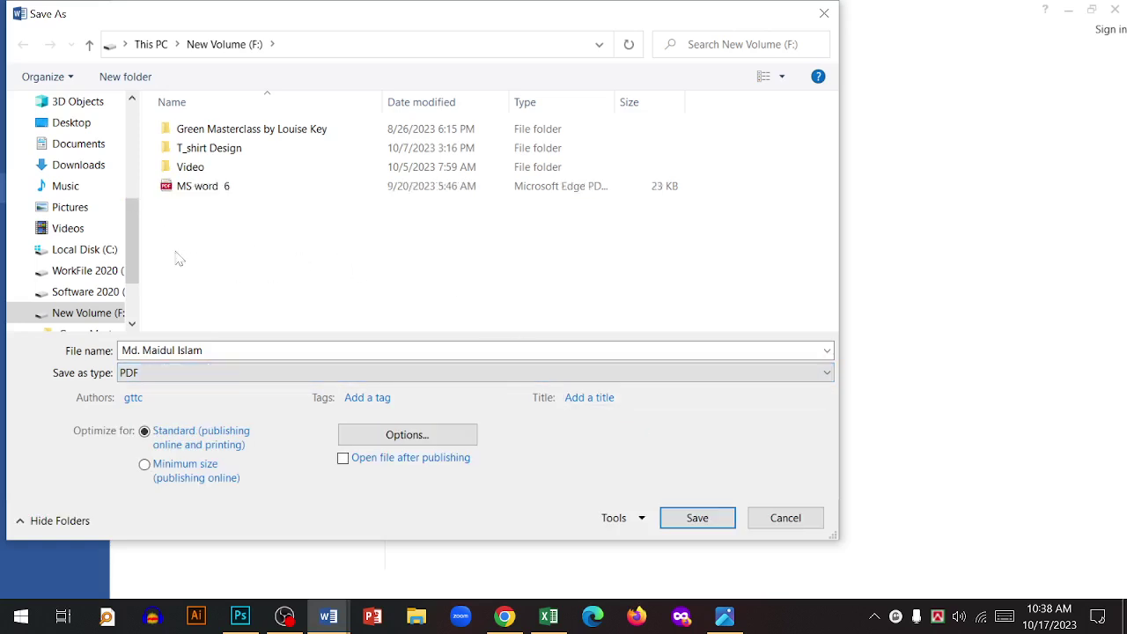
scroll(129, 235, "up", 5)
left_click(70, 136)
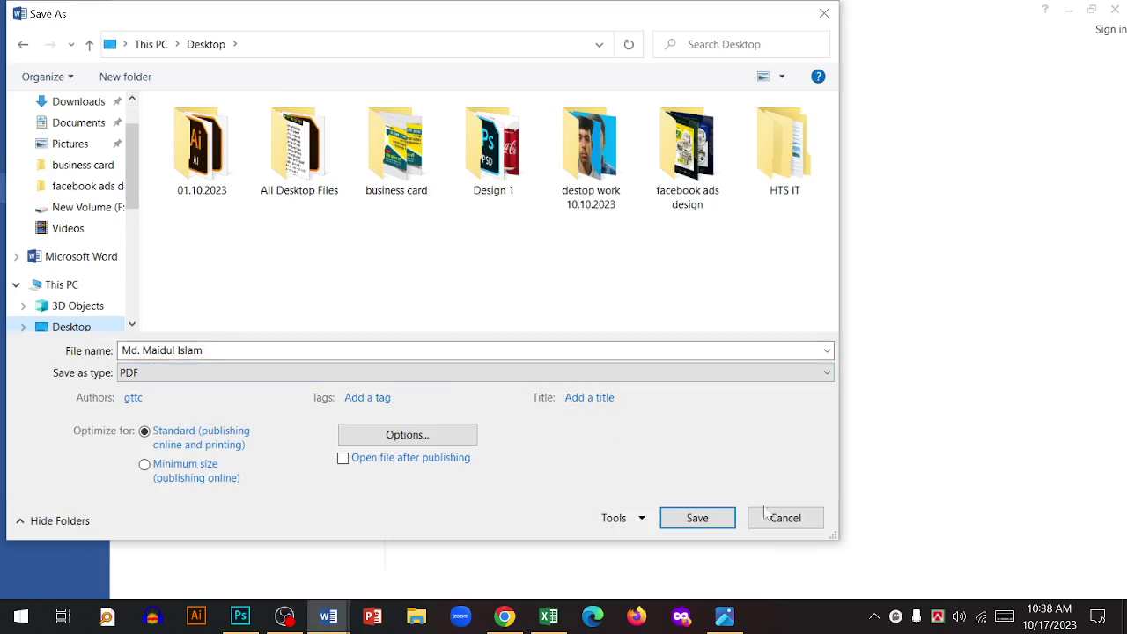
- Try Word 97-2003 Document format, switch back to PDF, then cancel without saving
left_click(202, 373)
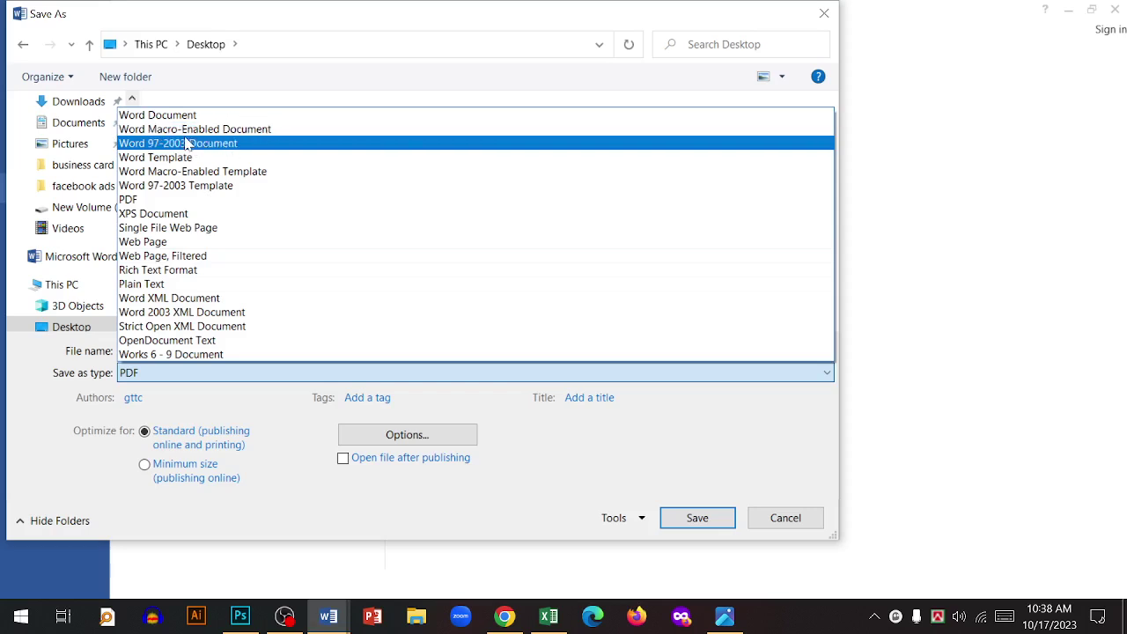
left_click(192, 144)
left_click(234, 377)
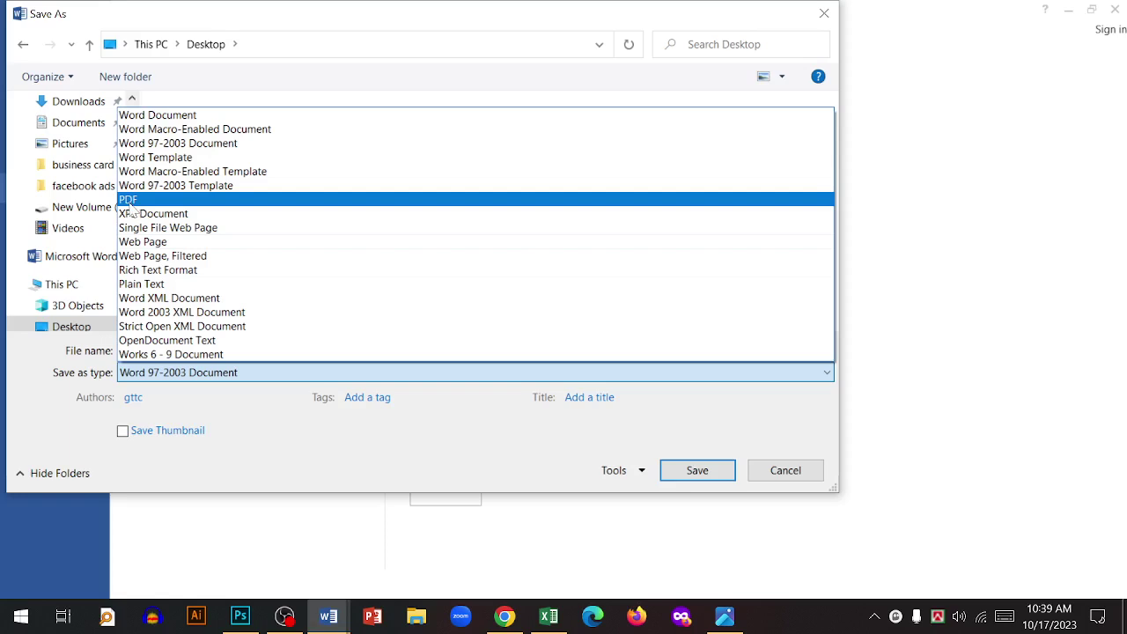
left_click(130, 200)
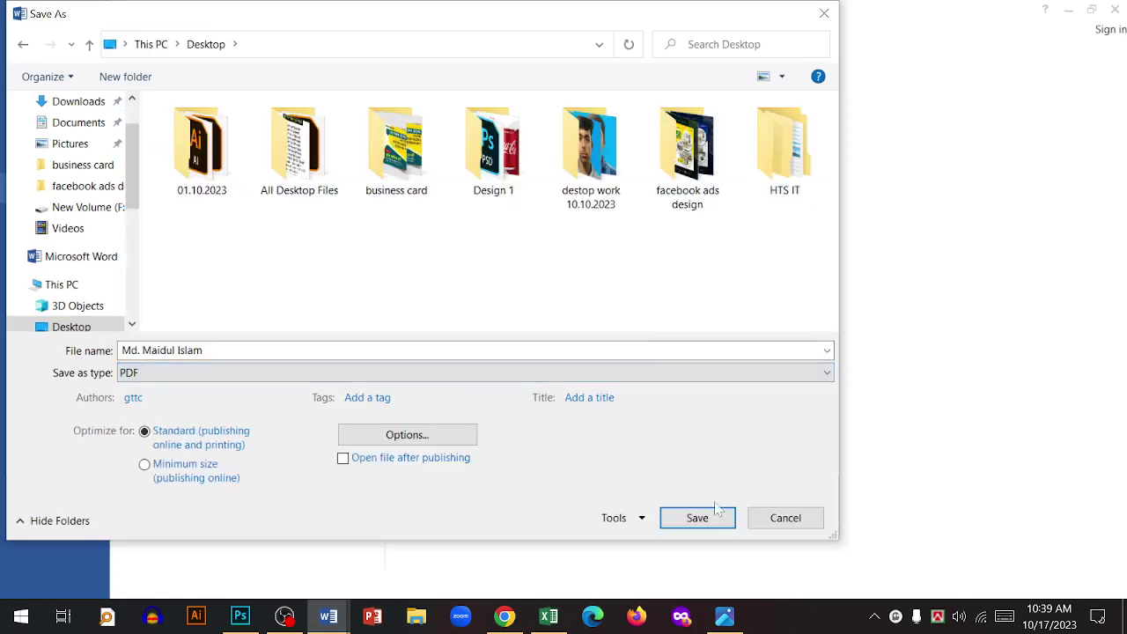
left_click(770, 526)
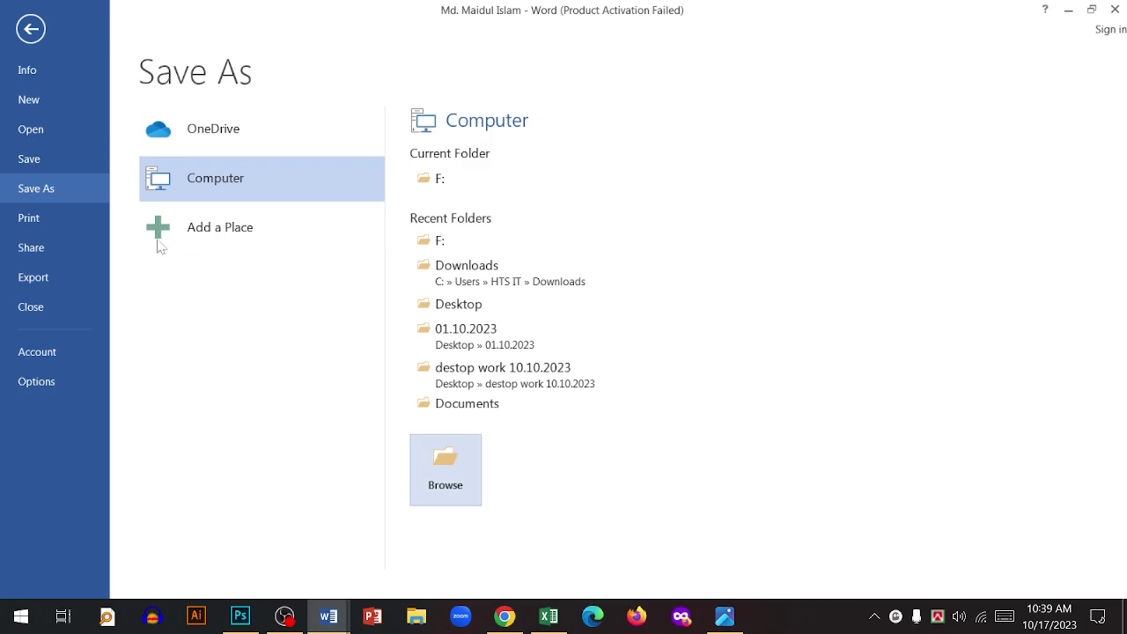
- Publish the job sheet as a PDF to the Desktop, then minimise all windows
left_click(35, 277)
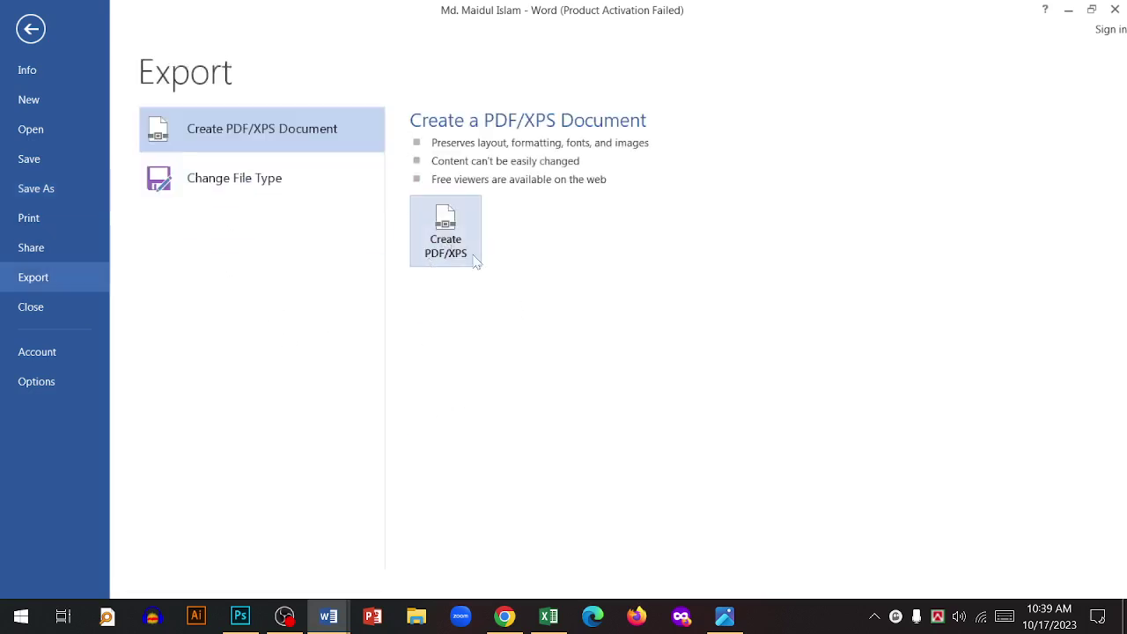
left_click(474, 260)
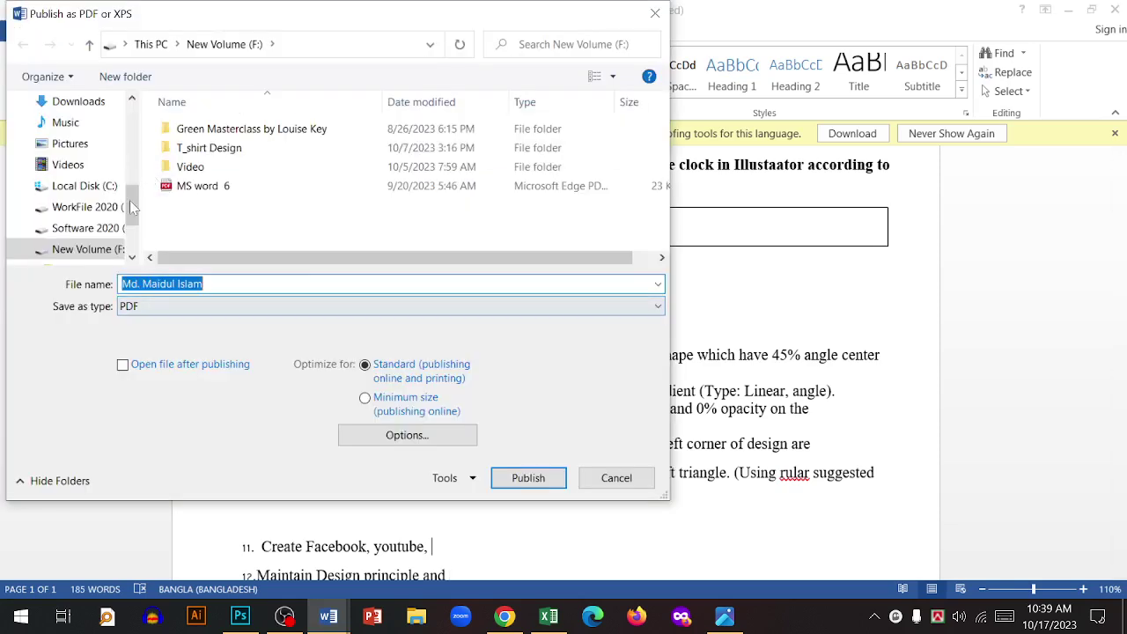
scroll(71, 176, "up", 3)
left_click(71, 133)
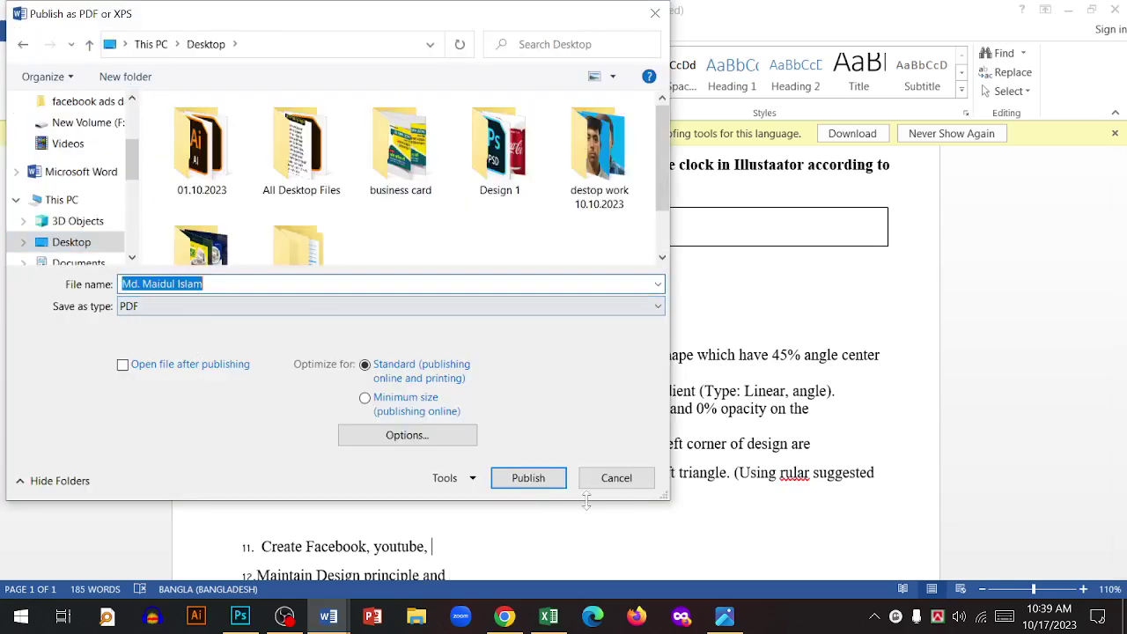
left_click(528, 477)
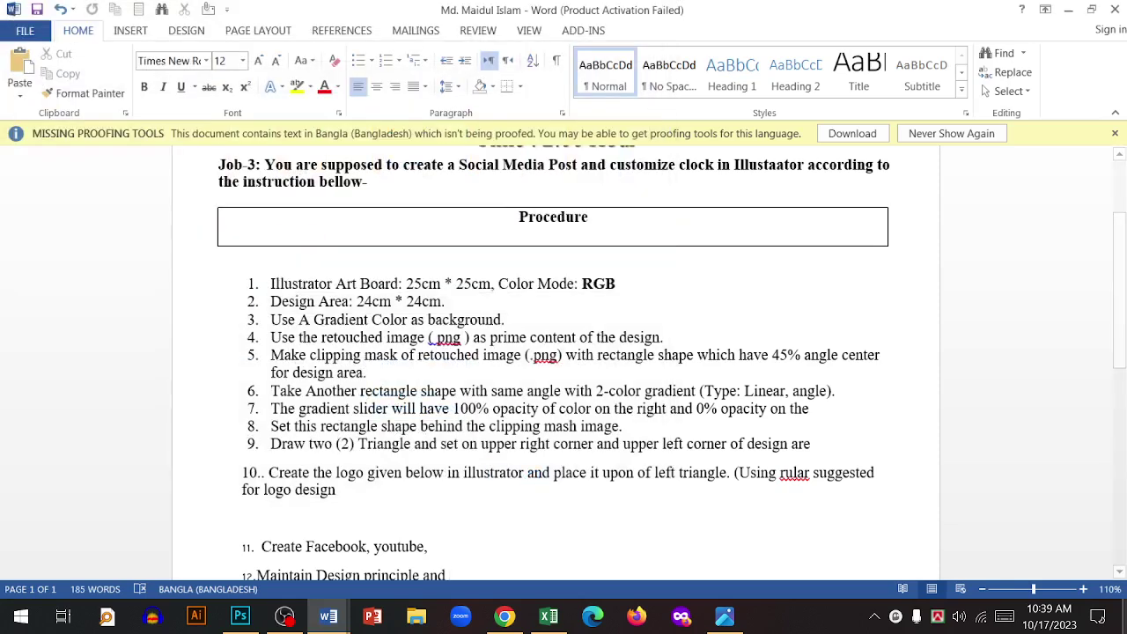
left_click(1125, 616)
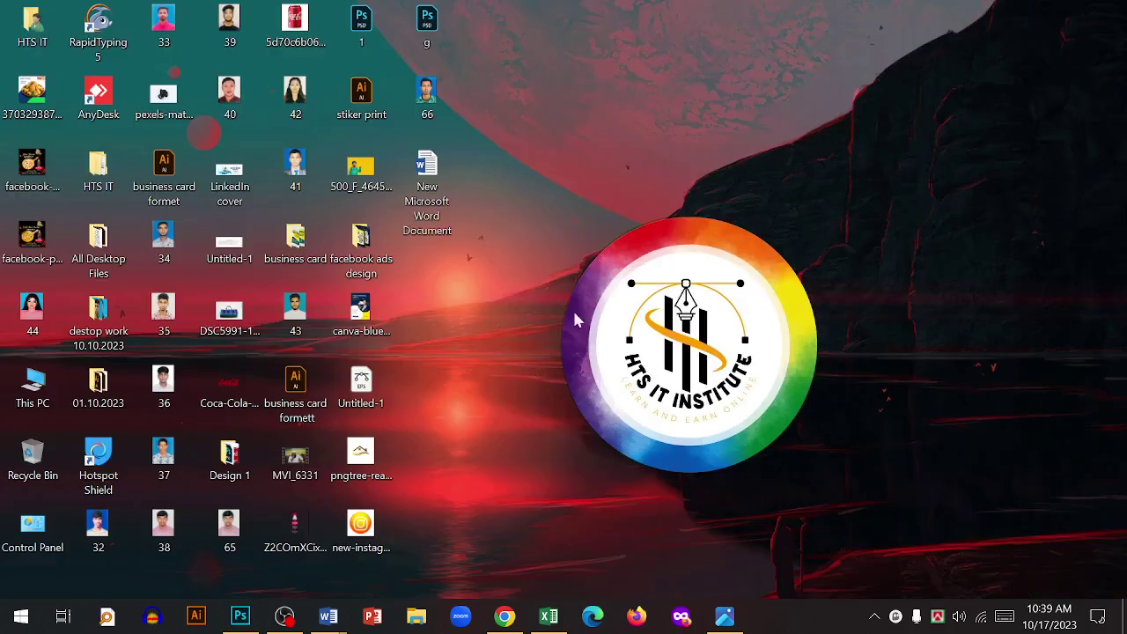
right_click(514, 245)
- Refresh the desktop, open the exported PDF, refresh again, and open This PC with Win+E
left_click(550, 296)
double_click(430, 257)
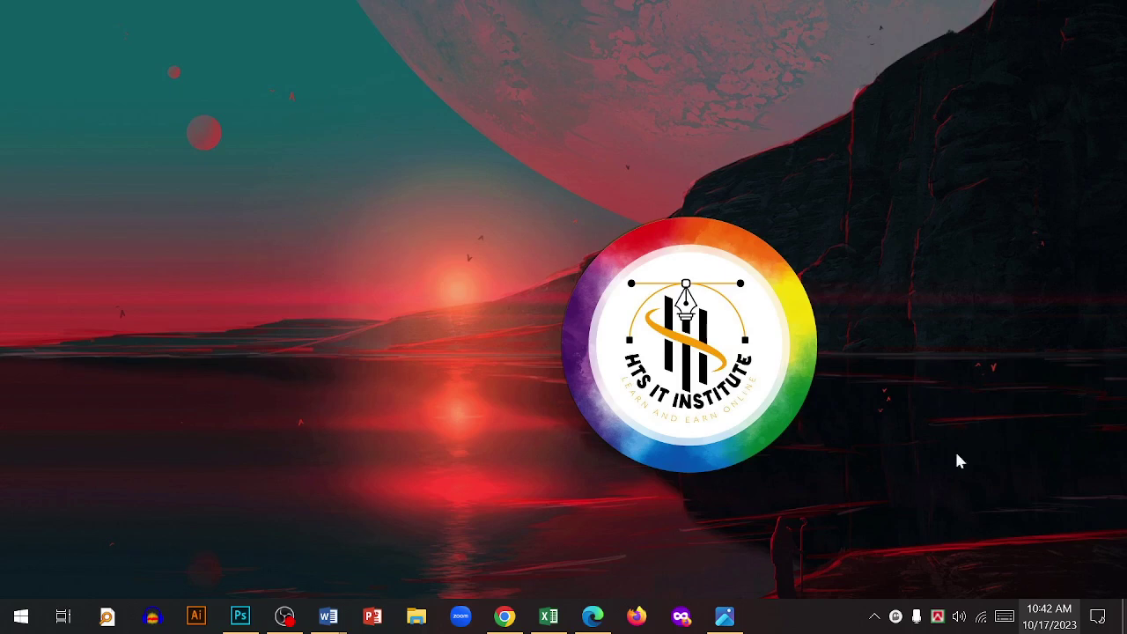
right_click(581, 165)
left_click(637, 222)
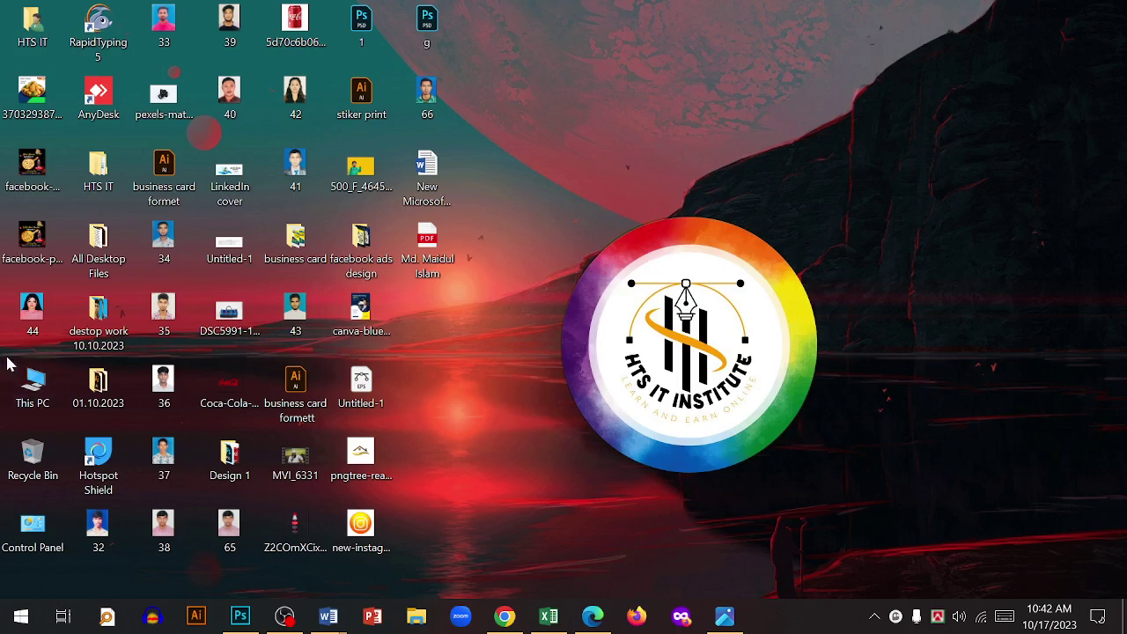
key("super+e")
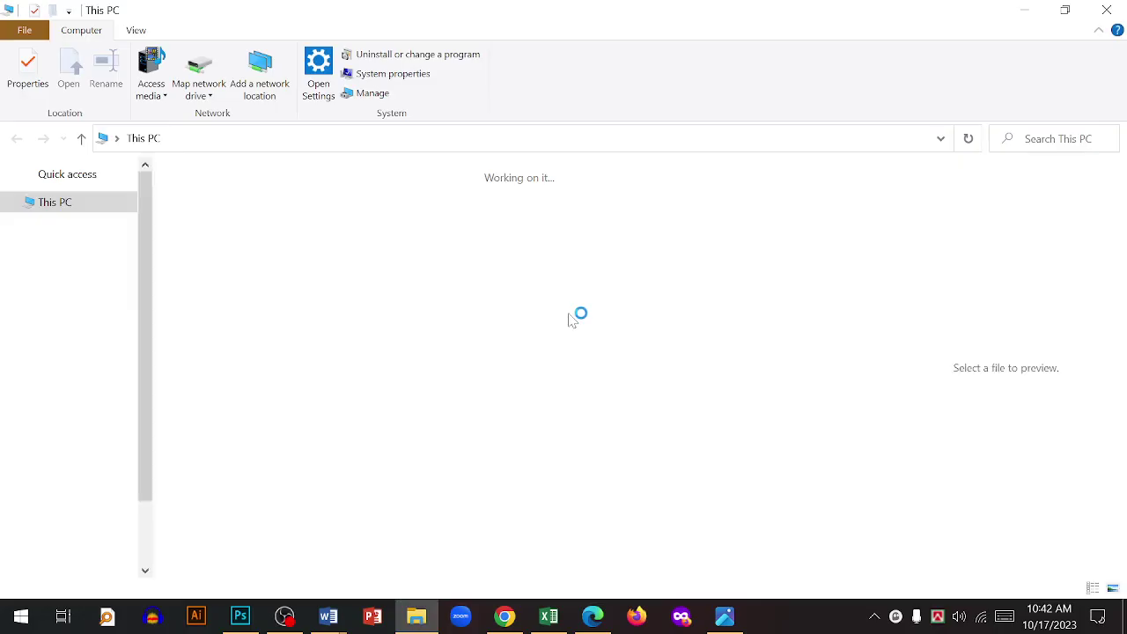
- Select each This PC drive tile (C:, D:, E:, F:) in turn, then close File Explorer
left_click(432, 396)
left_click(685, 387)
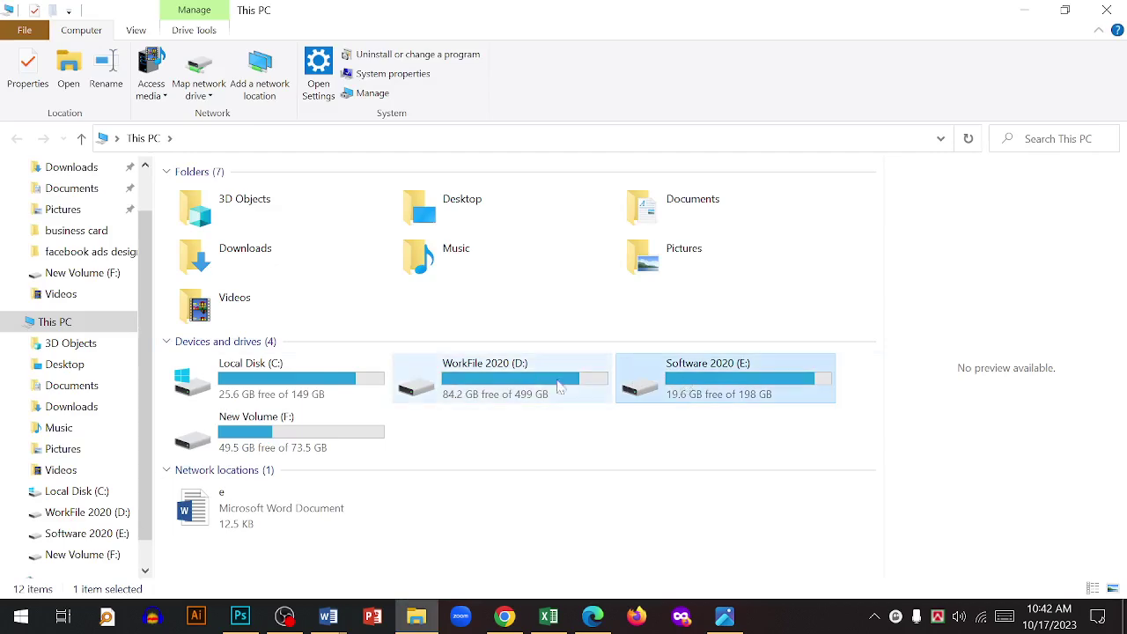
left_click(493, 390)
left_click(295, 430)
left_click(291, 396)
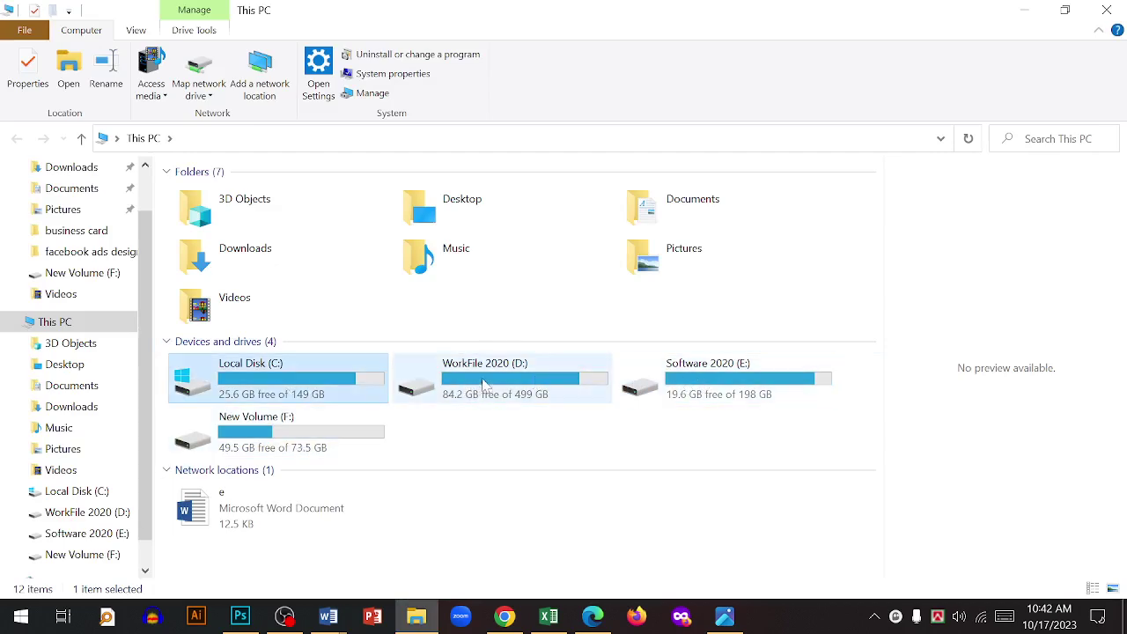
left_click(493, 390)
left_click(696, 387)
left_click(493, 390)
left_click(290, 391)
left_click(537, 392)
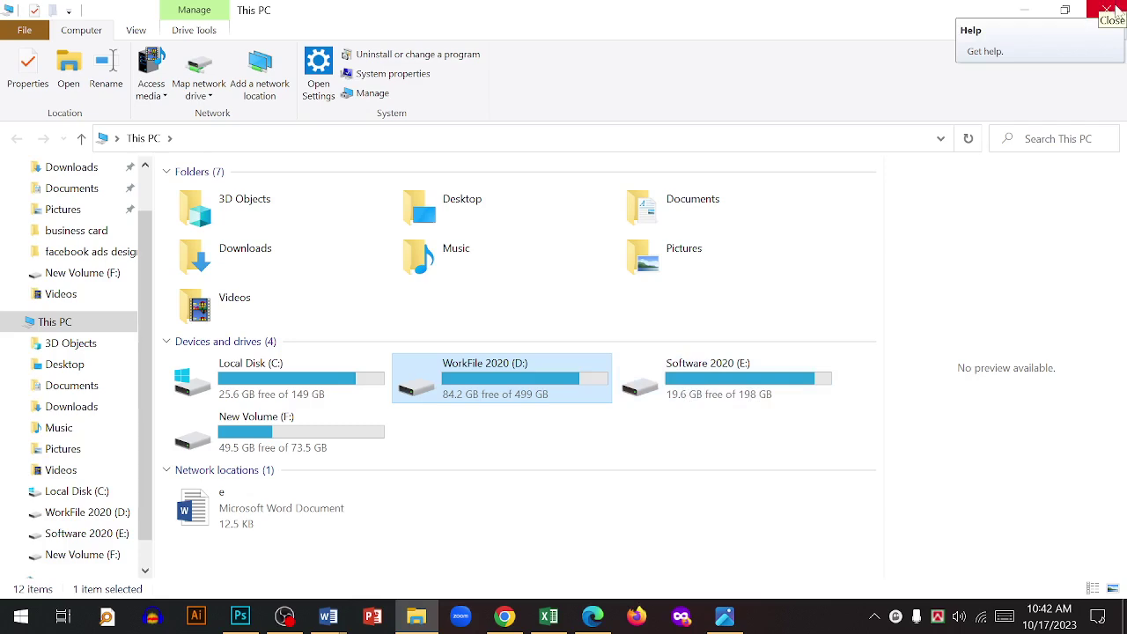
left_click(1111, 11)
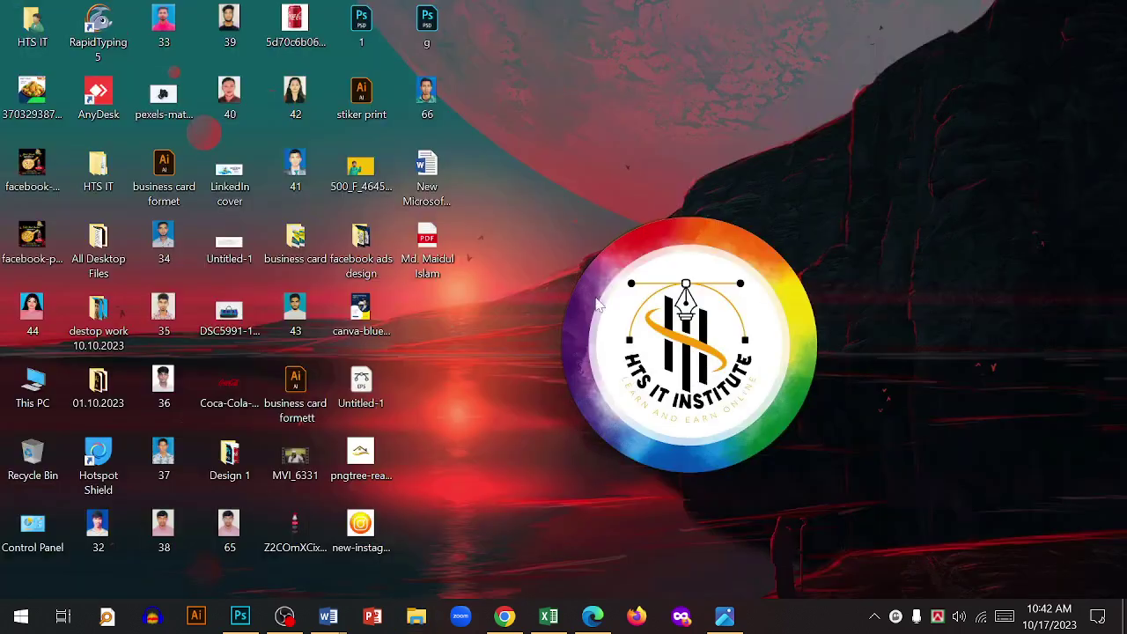
right_click(597, 303)
- Dismiss the desktop menu, check the job sheet's Info page, and close the job-sheet document
left_click(579, 417)
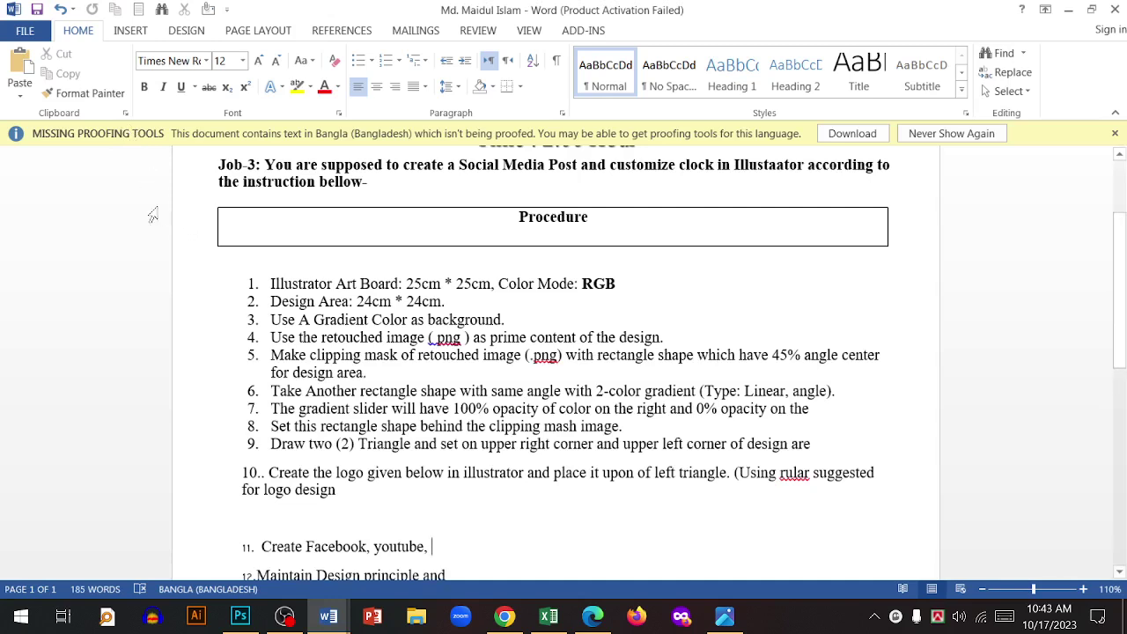
left_click(25, 30)
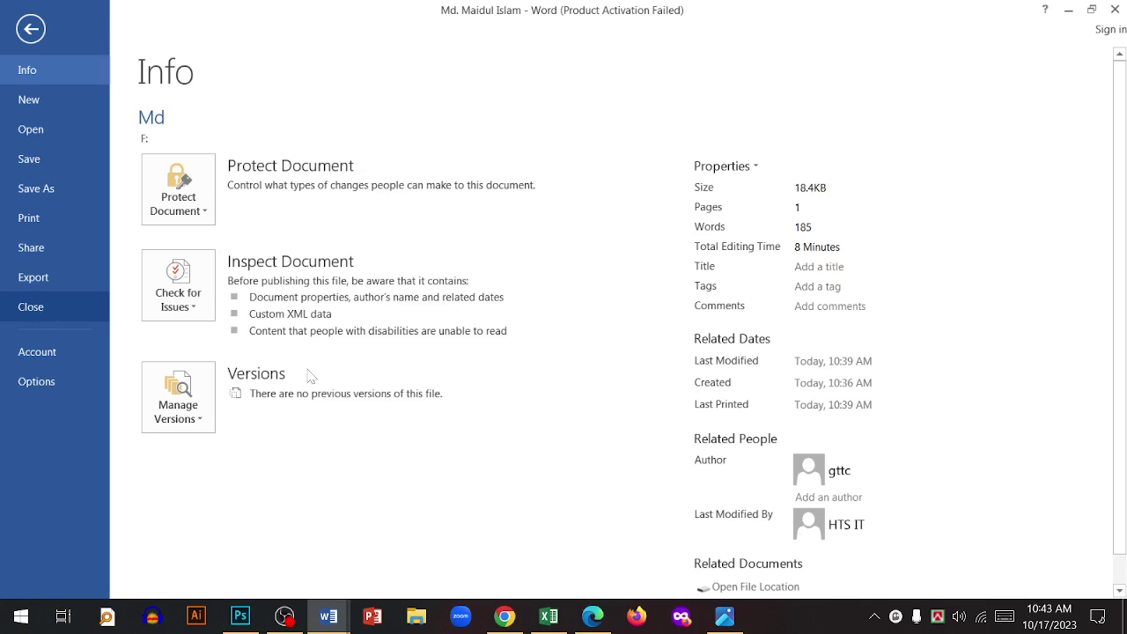
left_click(68, 310)
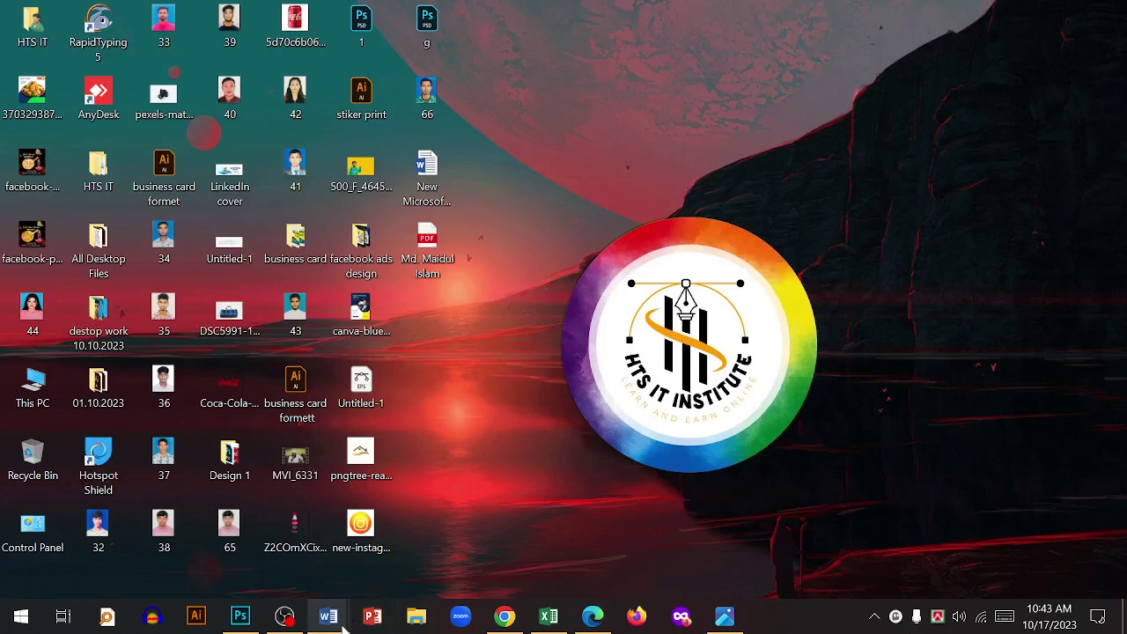
- Bring the Document2 résumé forward, view its Office account and activation details, then open Word Options
mouse_move(329, 616)
left_click(729, 554)
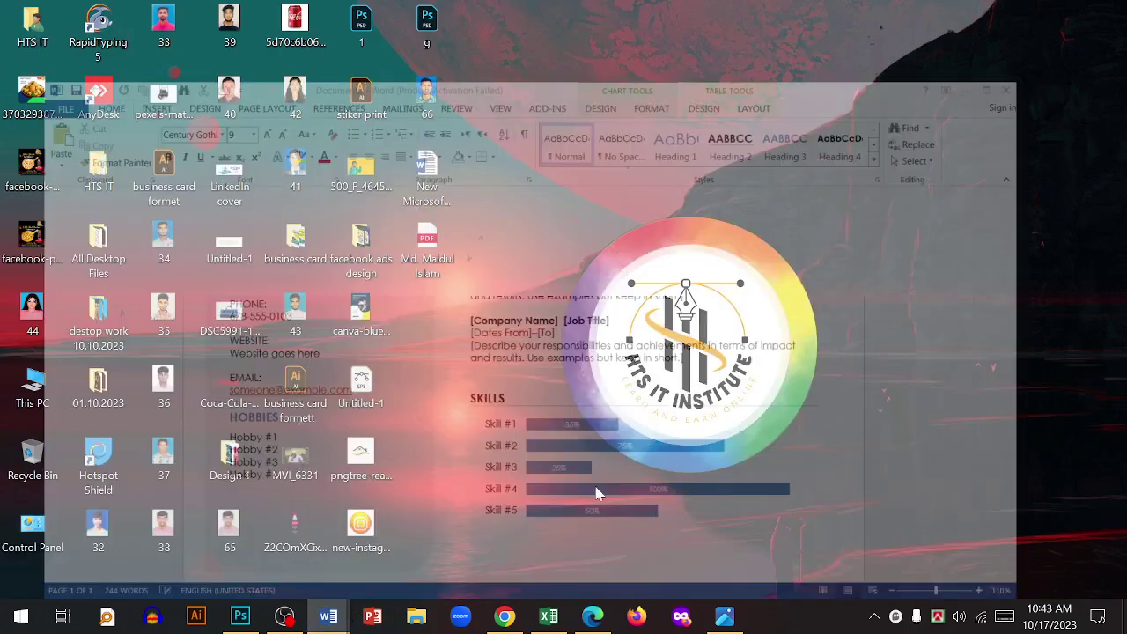
left_click(24, 30)
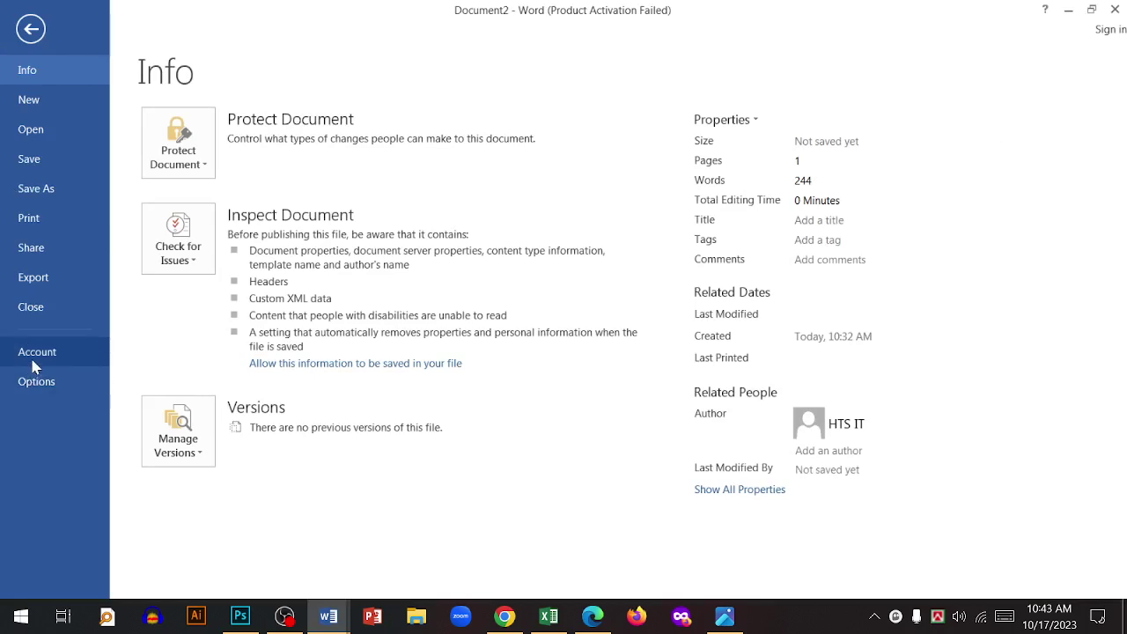
left_click(35, 361)
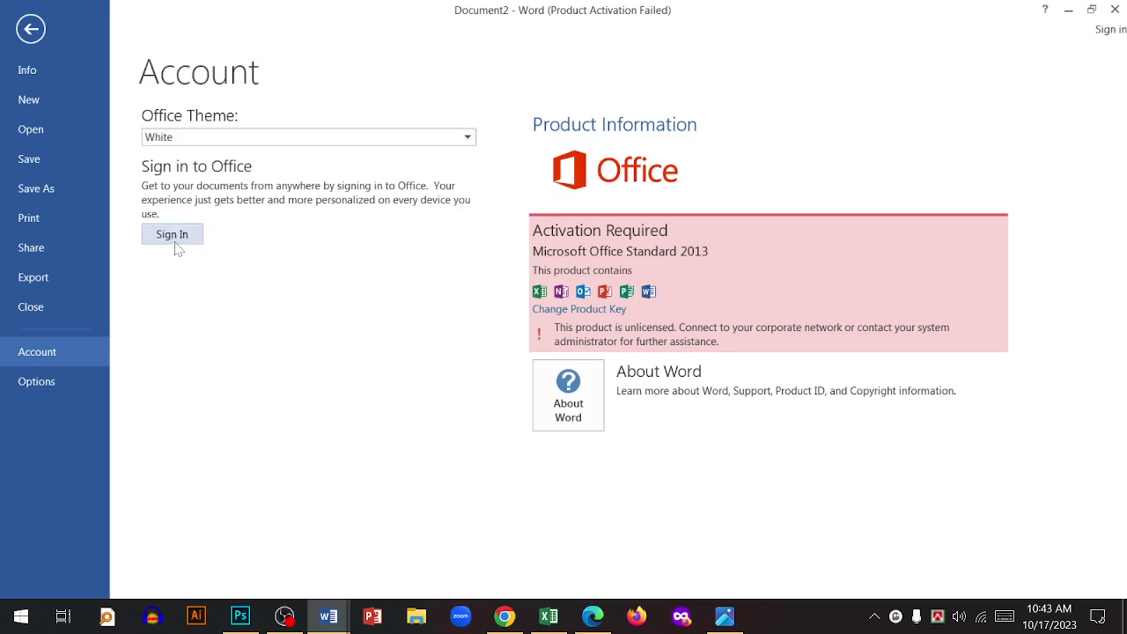
left_click(31, 28)
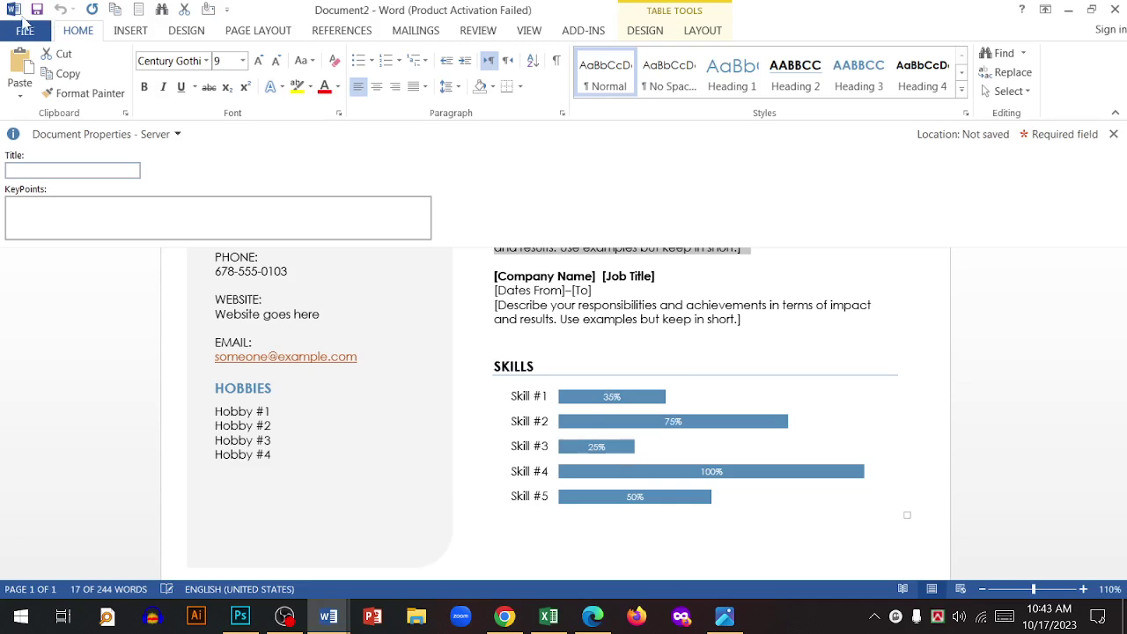
left_click(24, 29)
left_click(39, 392)
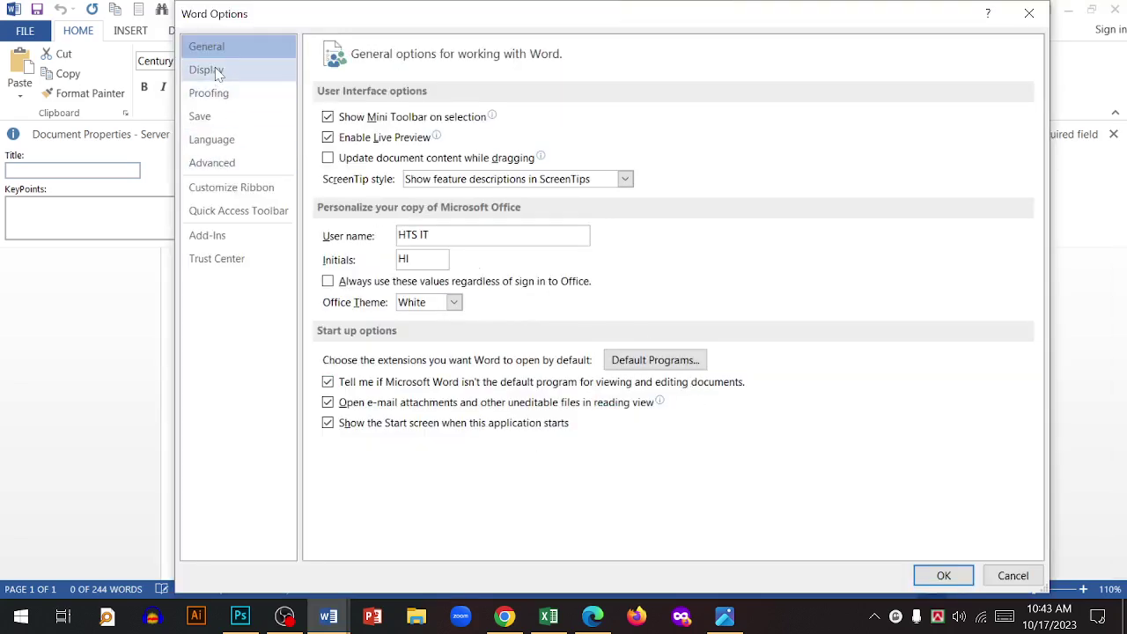
- Turn off Show Mini Toolbar on selection in Word Options and confirm with OK
left_click(1013, 575)
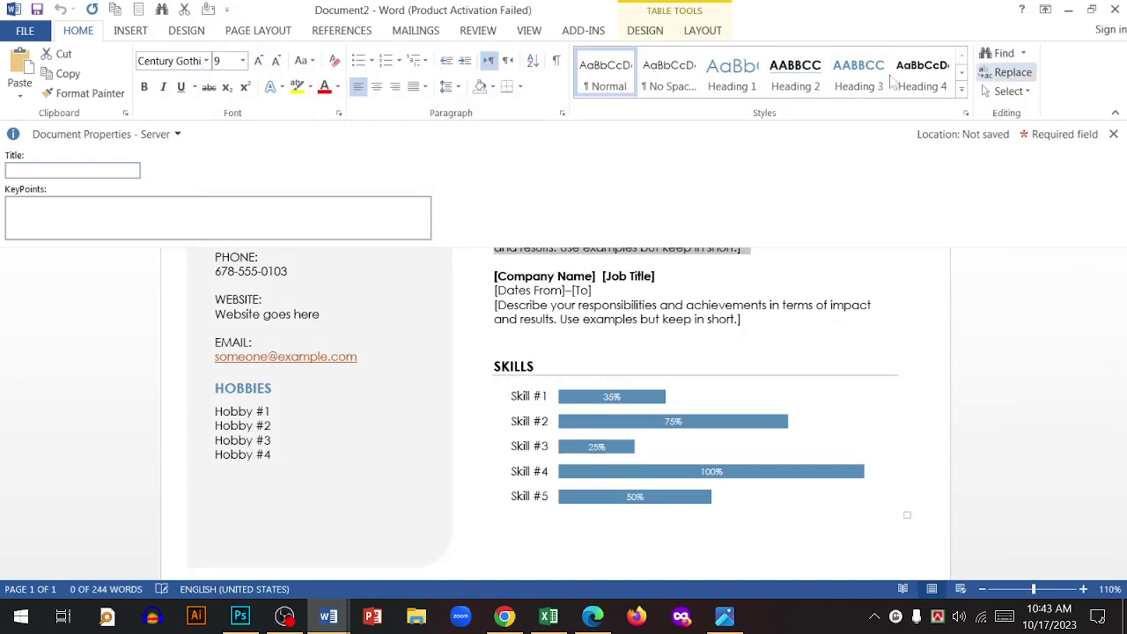
left_click(25, 31)
left_click(29, 399)
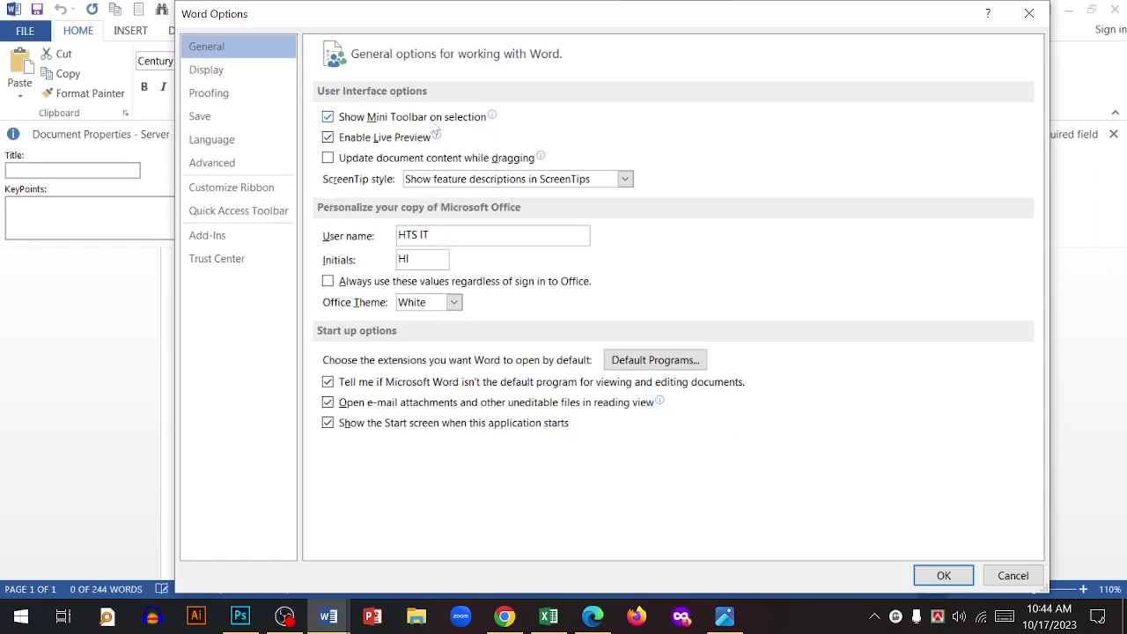
left_click(328, 117)
left_click(942, 575)
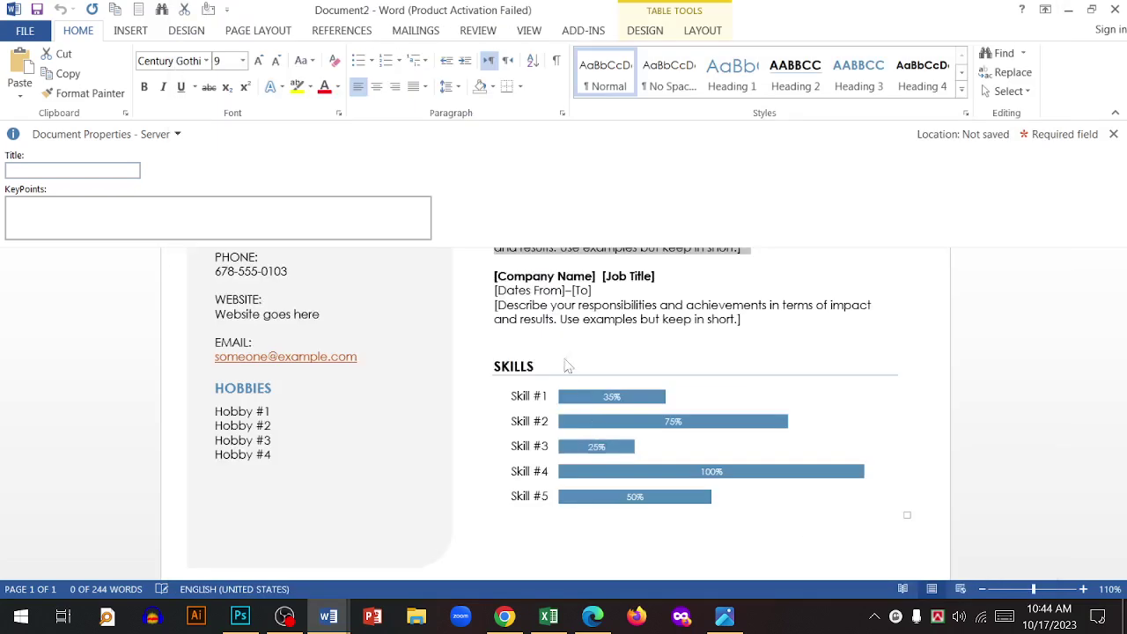
- Turn Show Mini Toolbar on selection back on, then select the description paragraph to see it
left_click(542, 318)
left_click(528, 366)
left_click(547, 318)
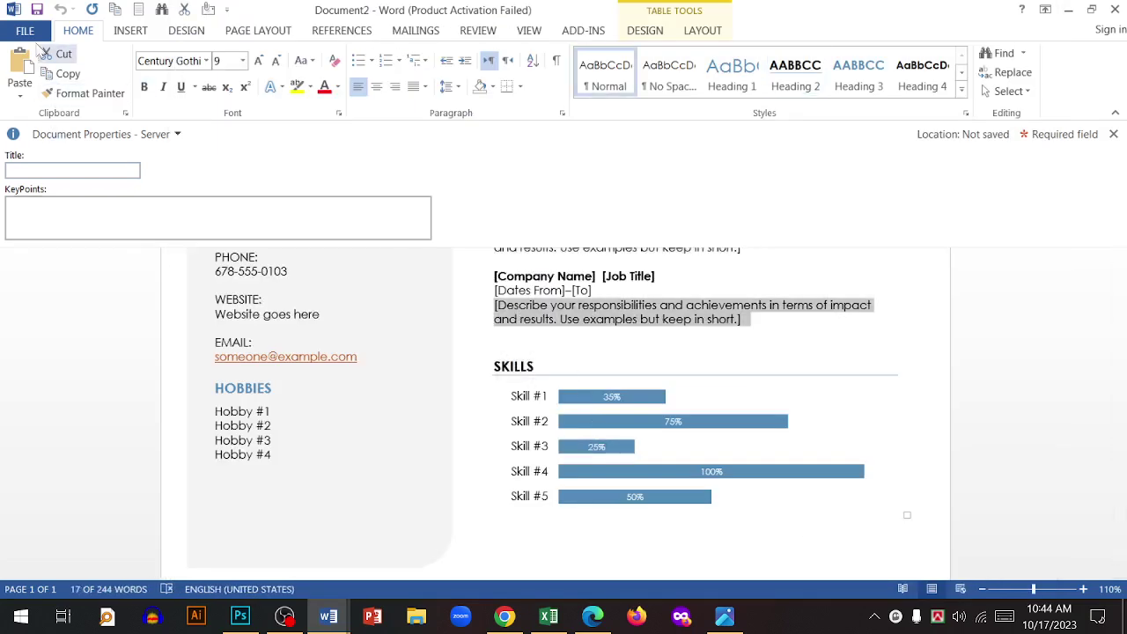
left_click(25, 31)
left_click(35, 563)
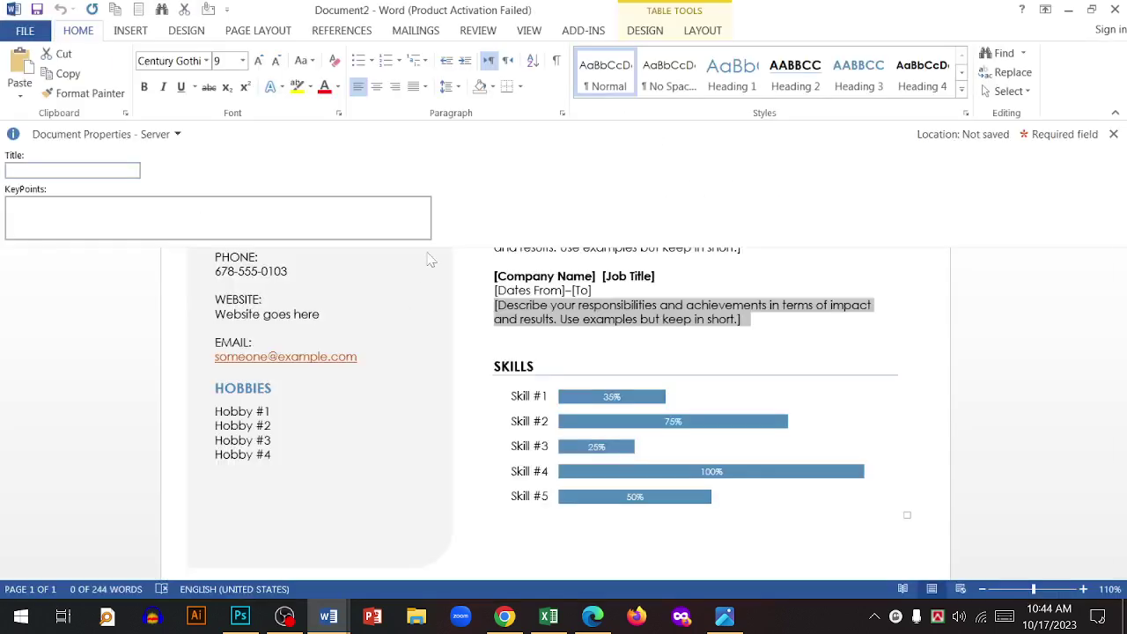
left_click(327, 117)
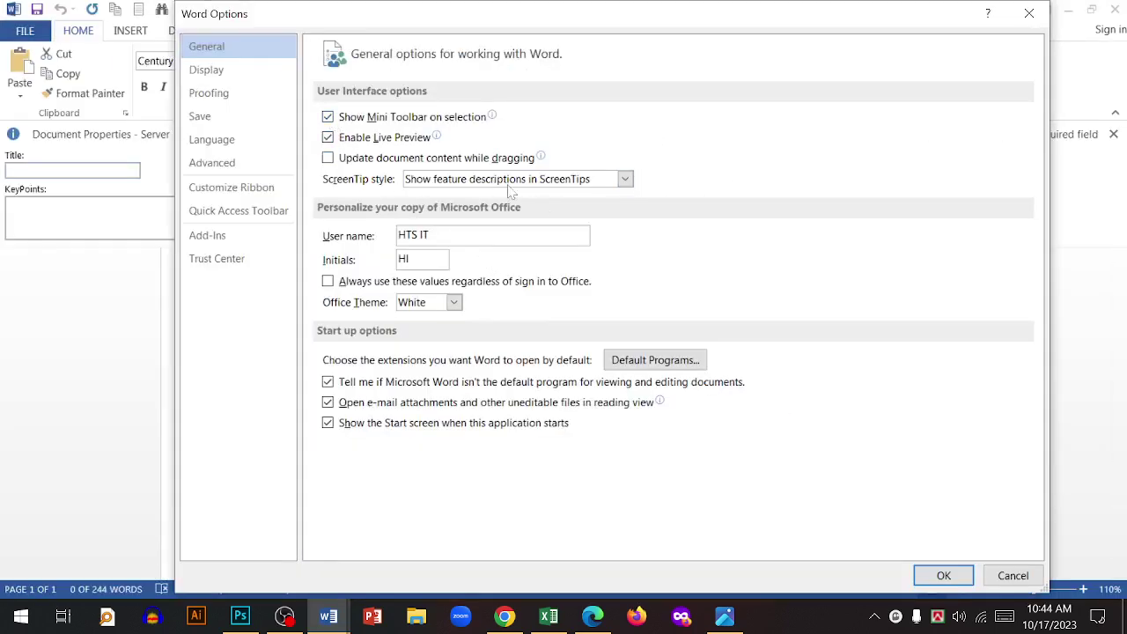
left_click(943, 575)
left_click(634, 310)
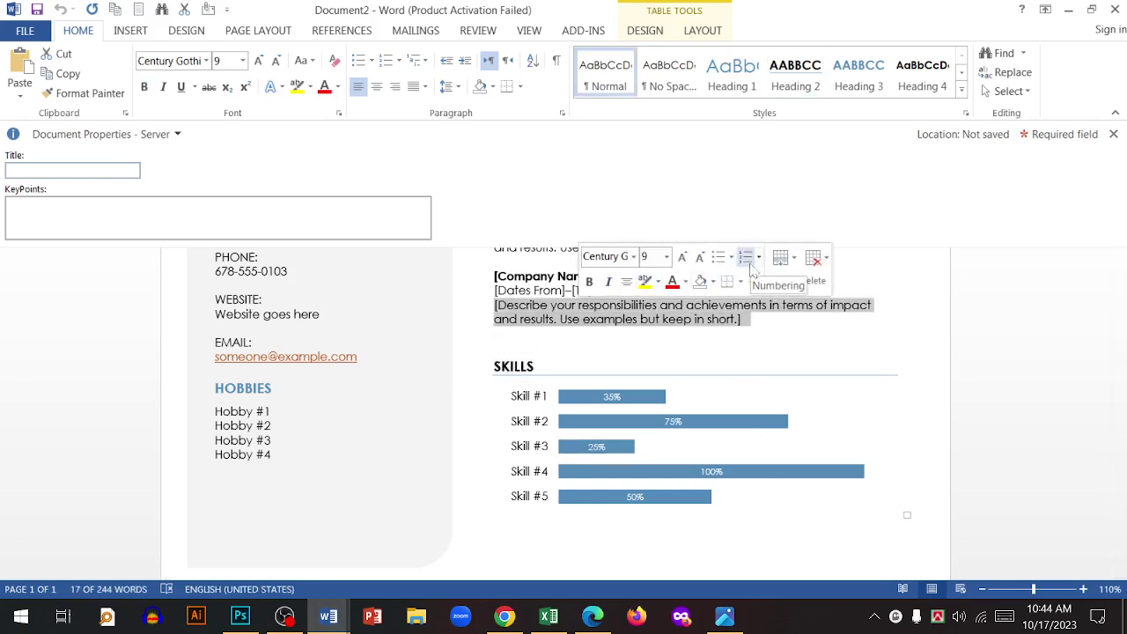
- Glance at the Info page, then close Document2, bringing up the save-changes prompt
left_click(25, 30)
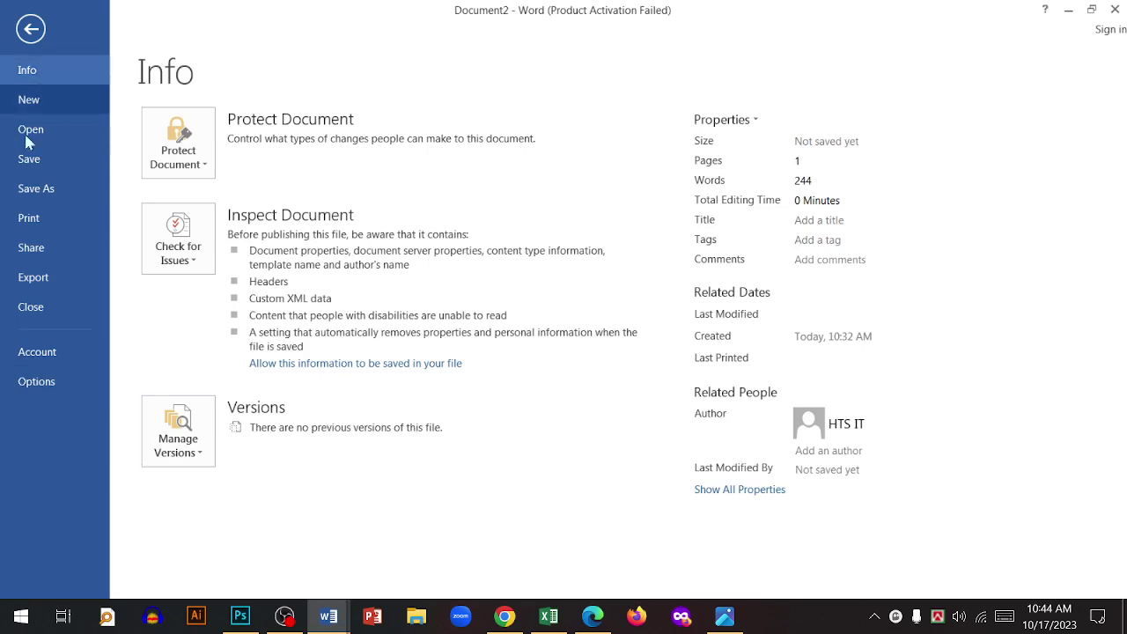
left_click(31, 29)
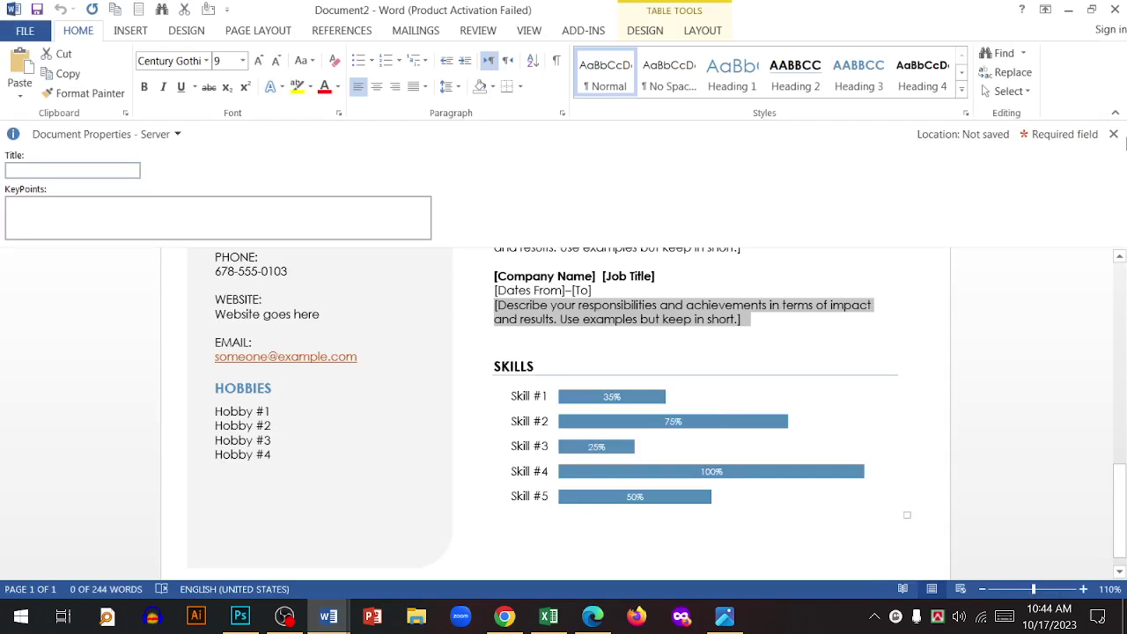
left_click(1114, 10)
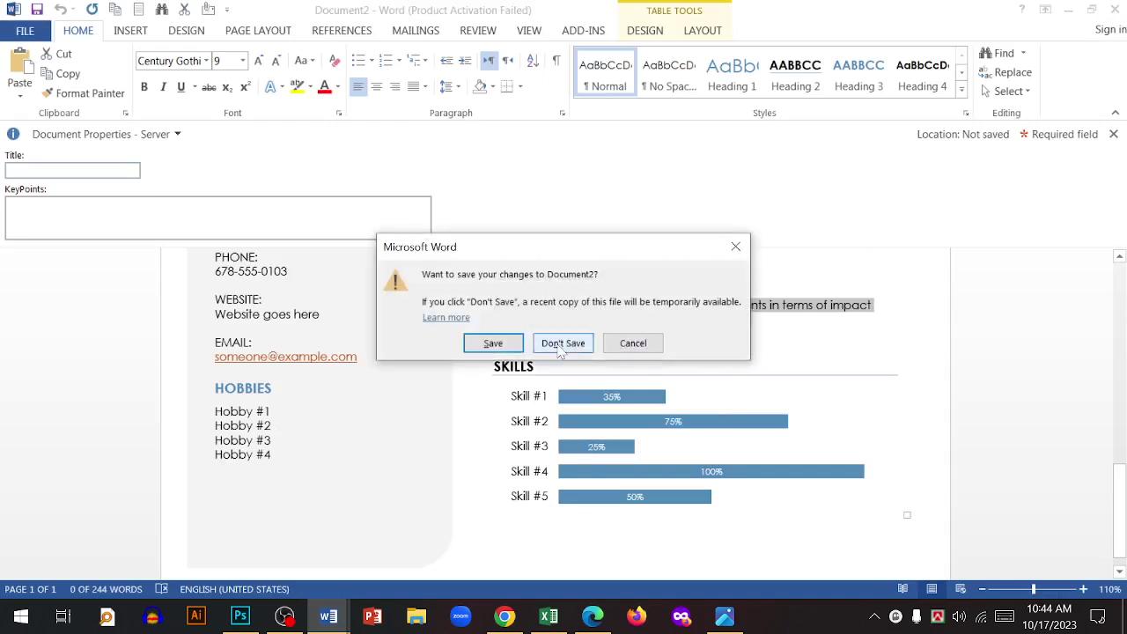
- Discard Document2's changes, then open This PC and peek into WorkFile 2020 (D:)
left_click(563, 343)
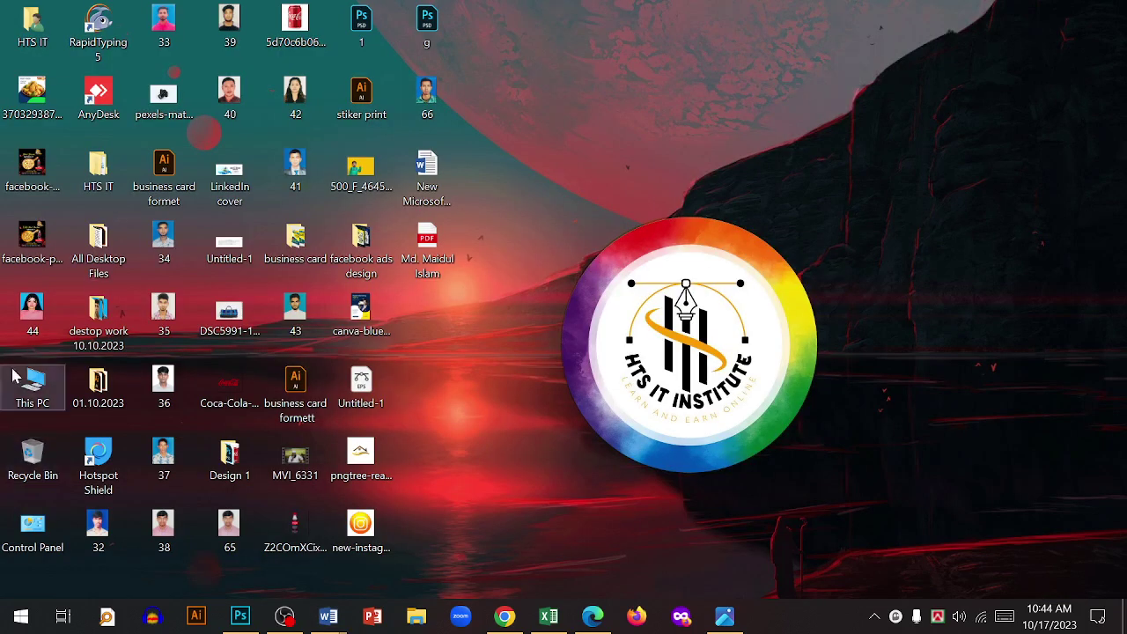
double_click(30, 383)
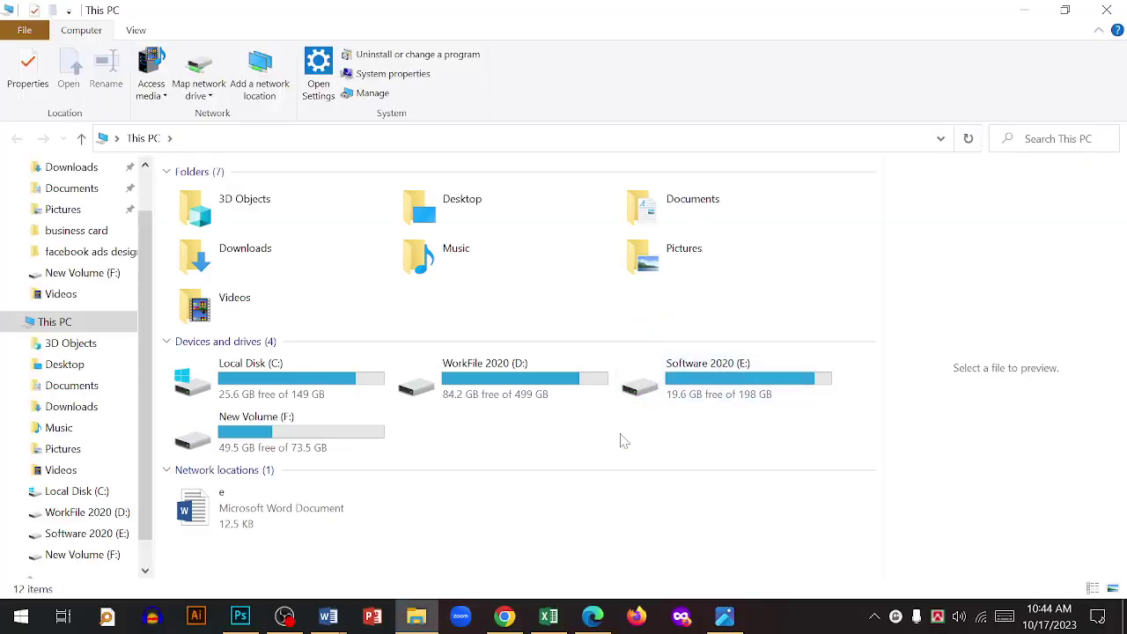
double_click(475, 378)
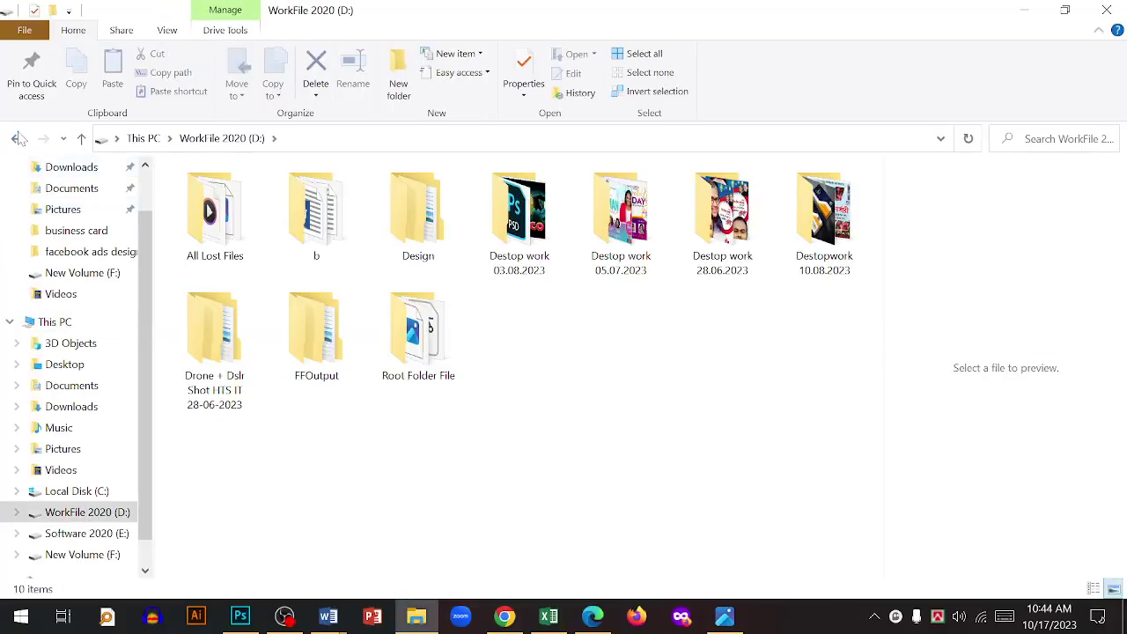
key("alt+Left")
- Open the MS word notes document from E:\HTS IT\Basic\MS word
double_click(625, 380)
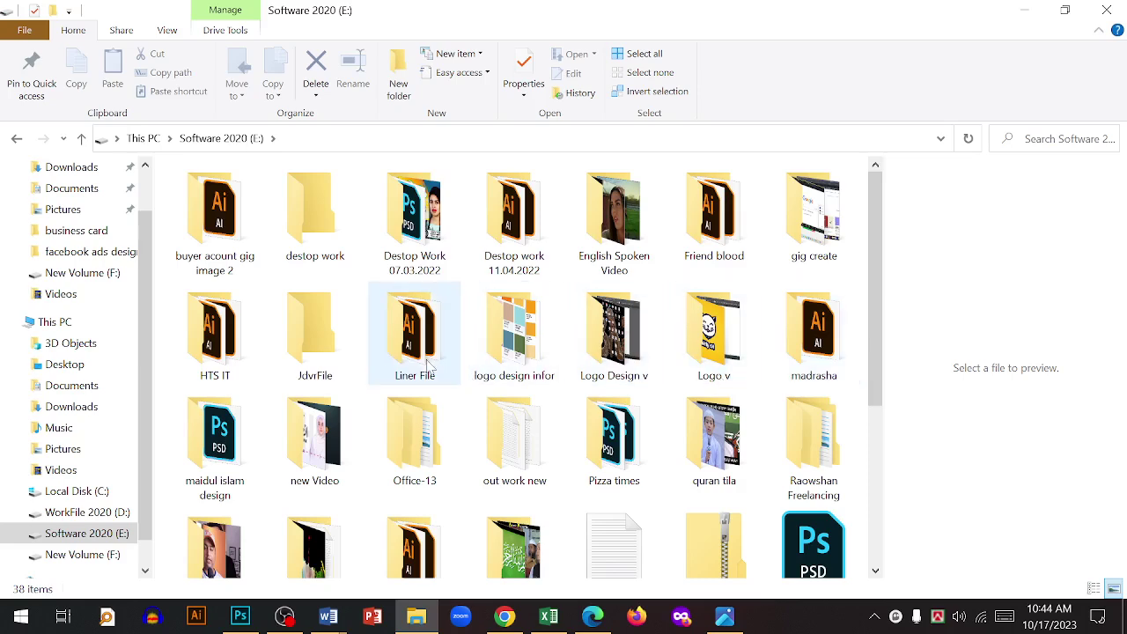
double_click(215, 333)
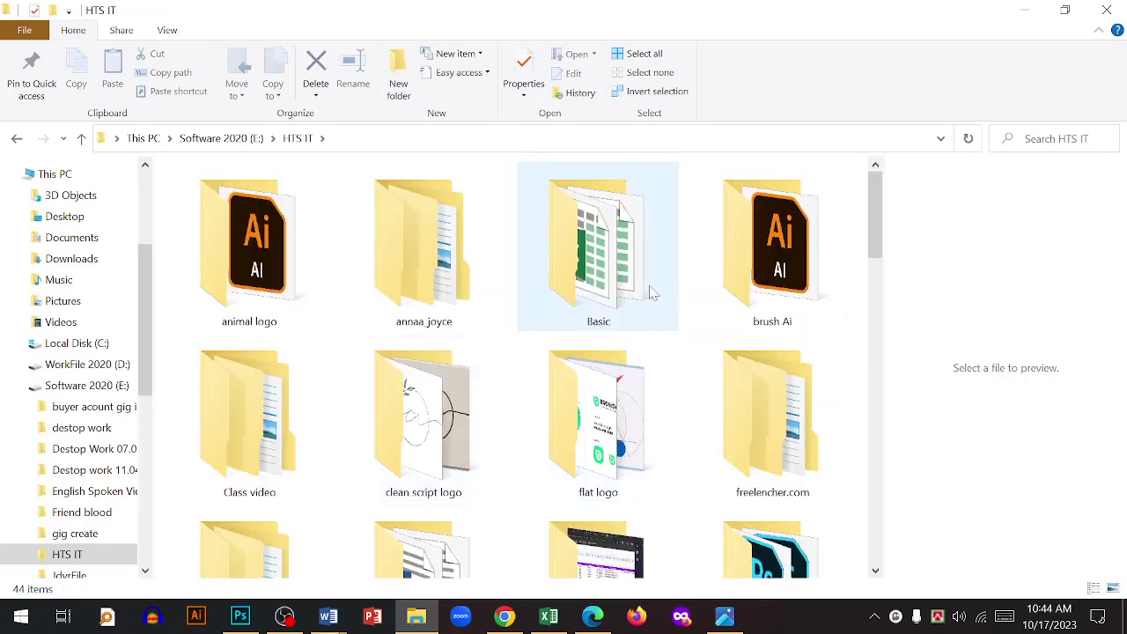
double_click(523, 298)
double_click(227, 217)
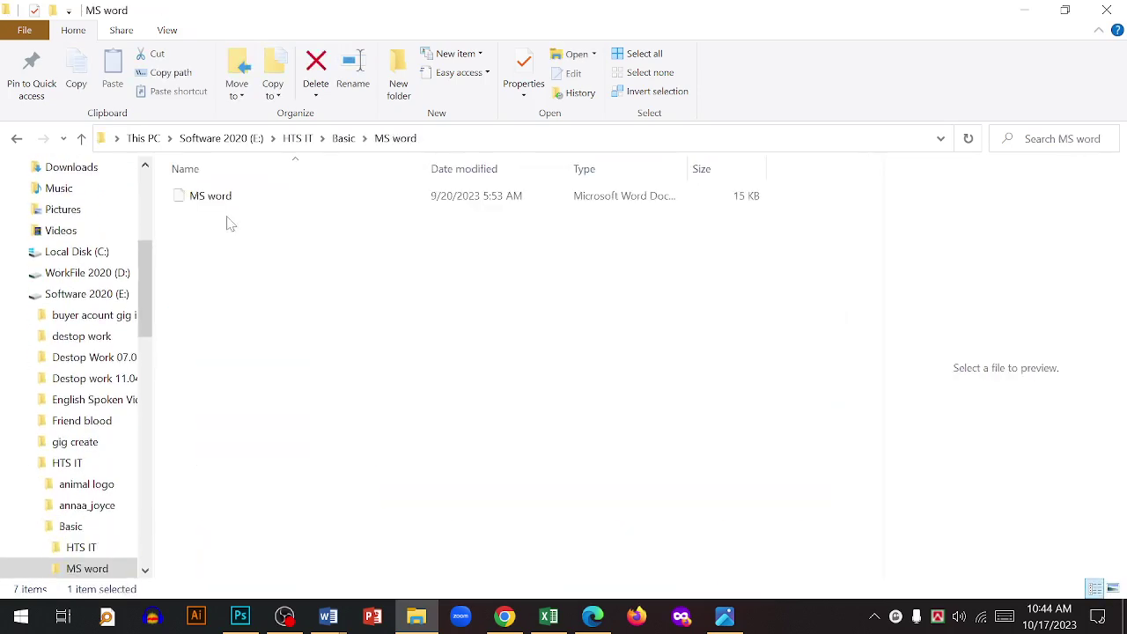
double_click(220, 202)
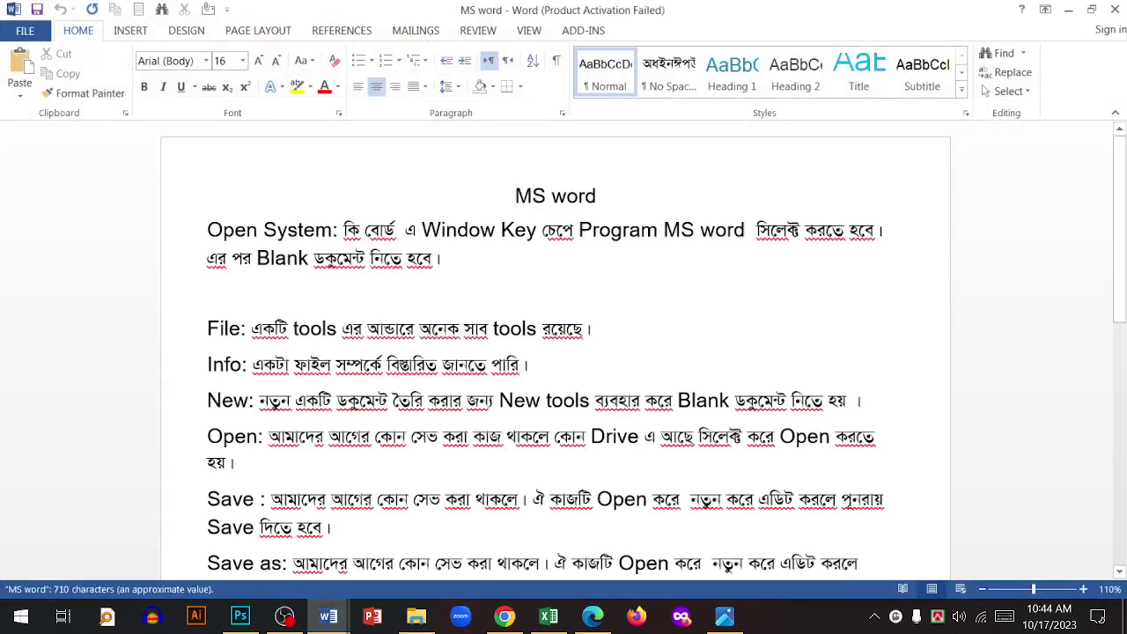
- Select the 'MS word' title and several words in the notes' opening lines
left_click_drag(516, 196, 613, 197)
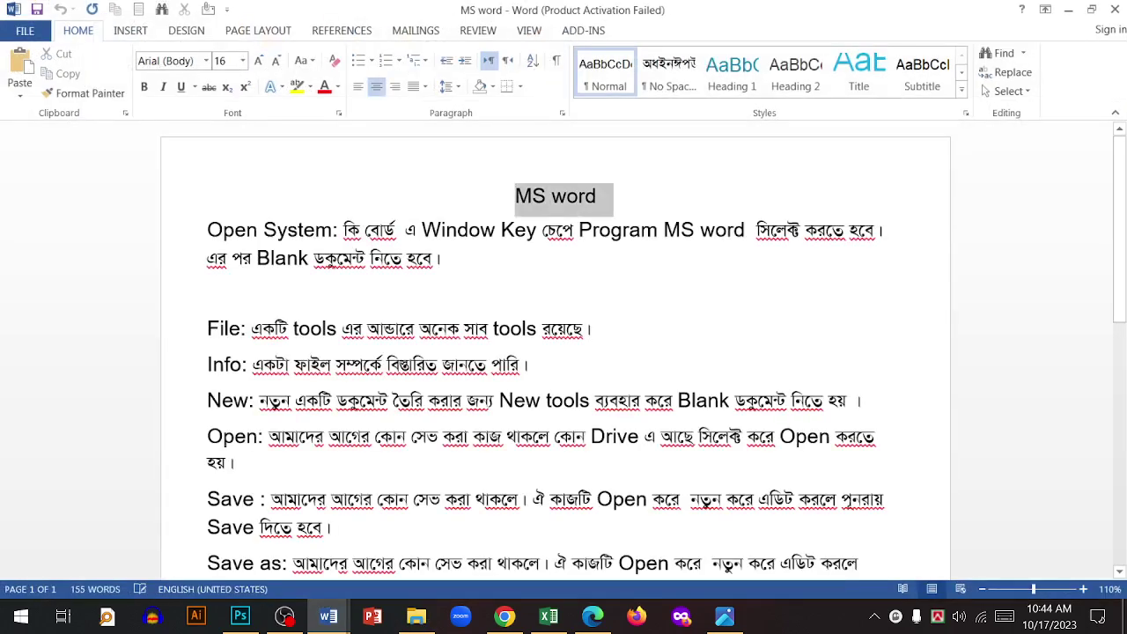
left_click(600, 195)
key("ctrl+shift+Left")
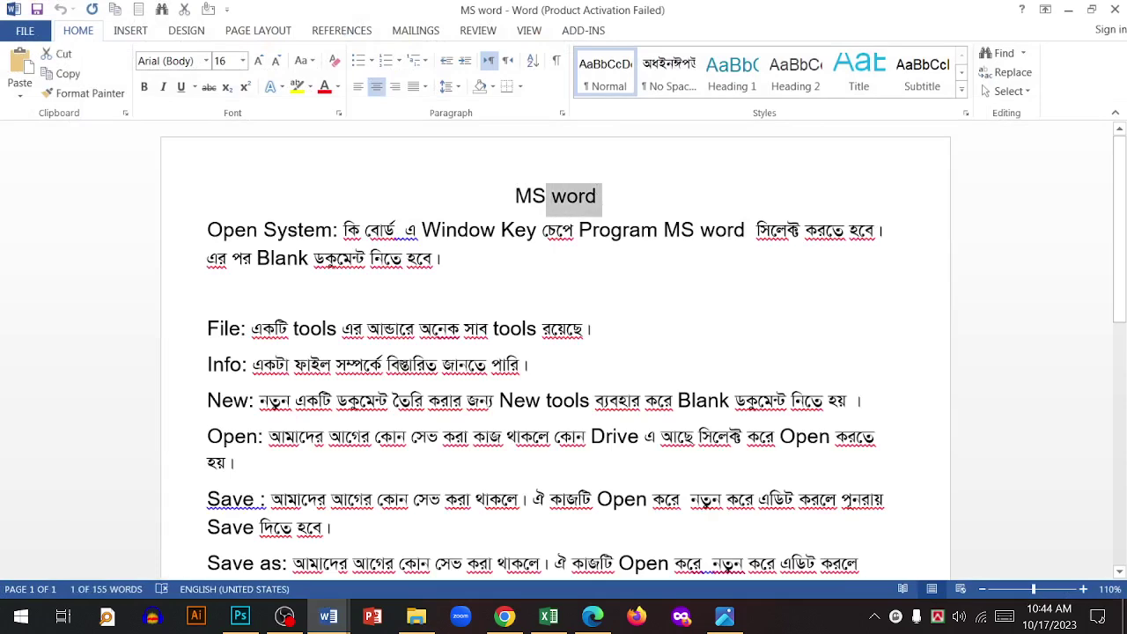
key("shift+Right")
key("shift+Right")
key("shift+Right")
key("shift+Right")
key("shift+Right")
key("shift+Right")
key("shift+Right")
key("shift+Right")
key("shift+Right")
key("shift+Right")
key("shift+Right")
key("shift+Right")
key("shift+Right")
key("shift+Right")
key("shift+Right")
key("shift+Right")
key("shift+Right")
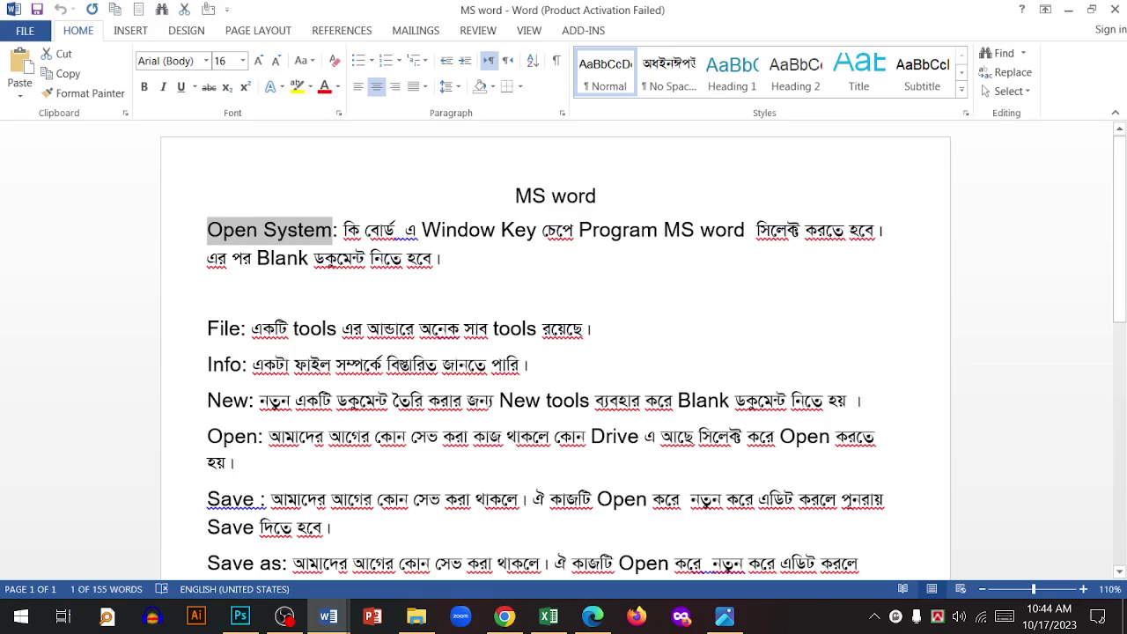
left_click(361, 230)
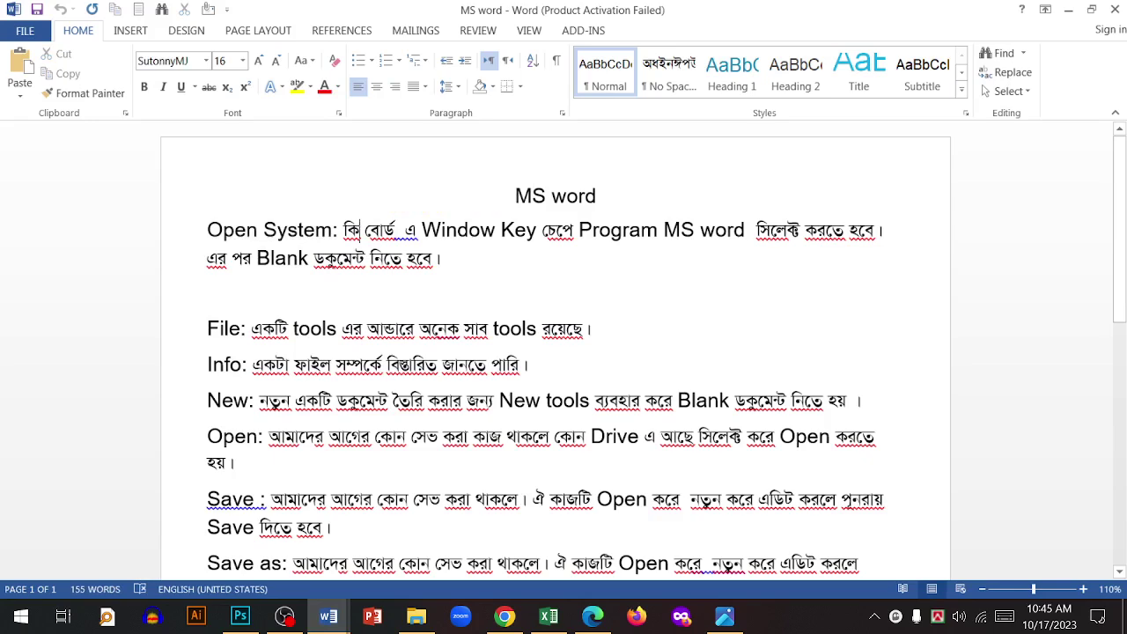
left_click_drag(371, 258, 440, 259)
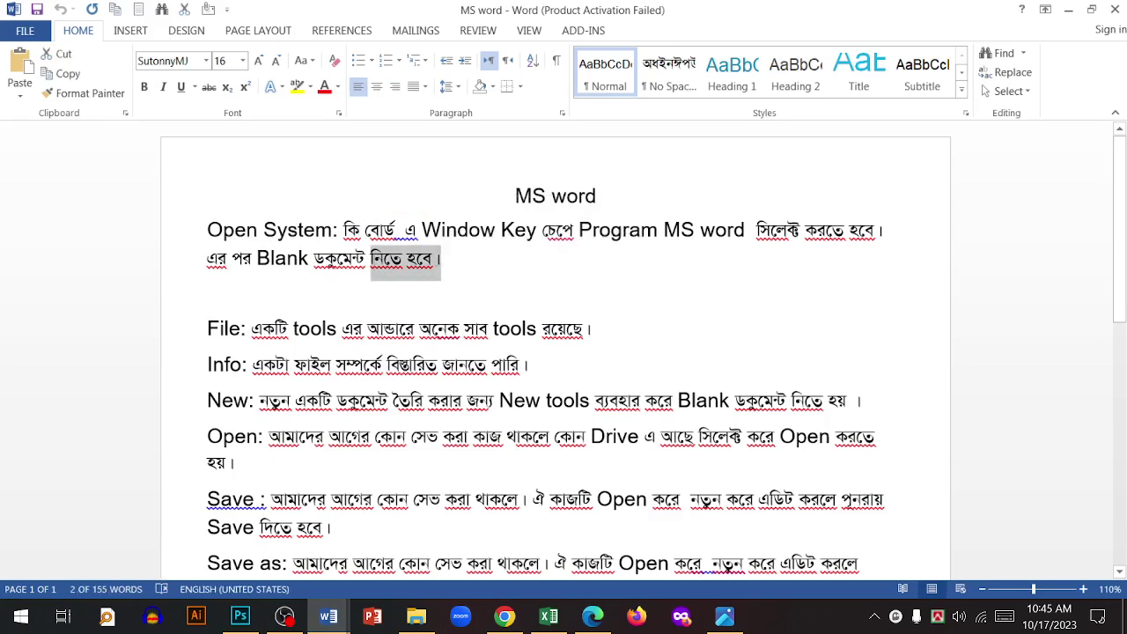
double_click(316, 328)
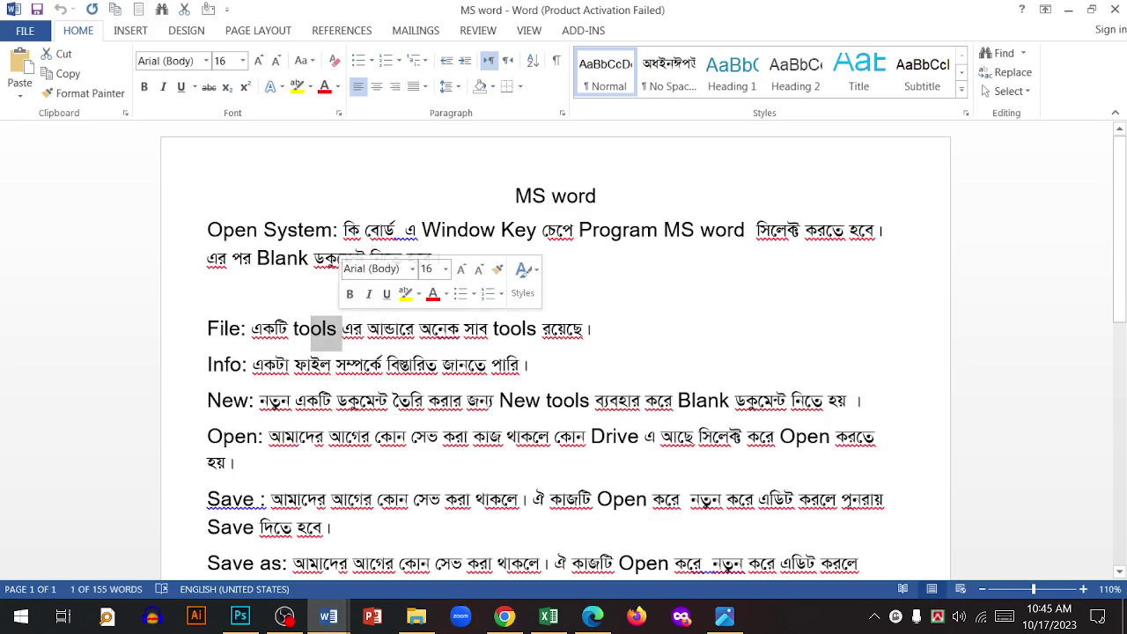
left_click(483, 329)
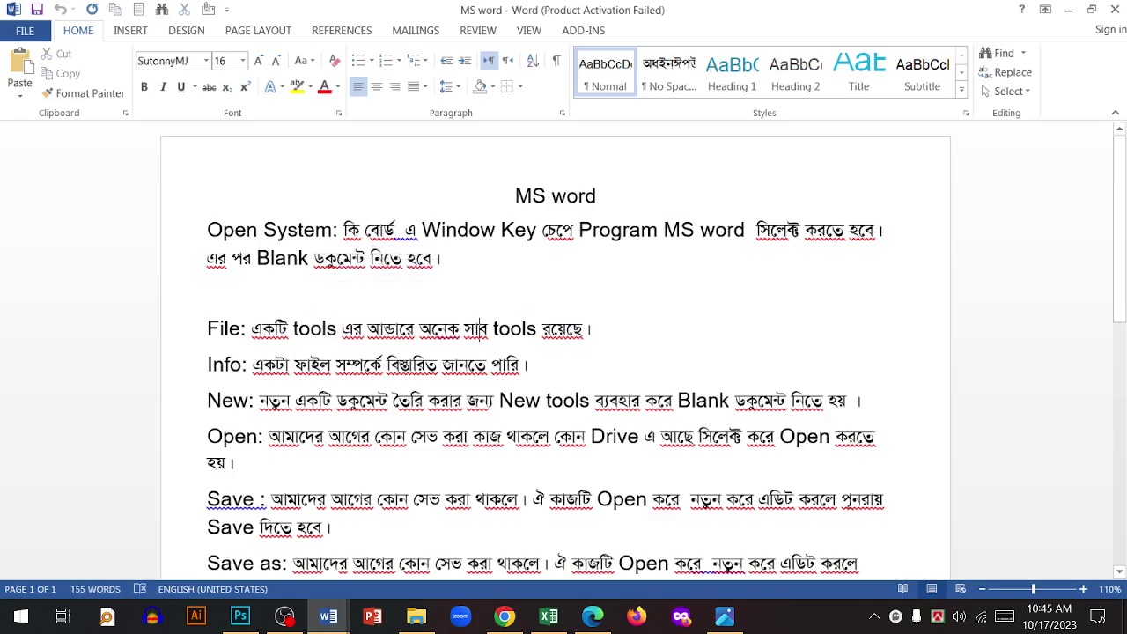
- Scroll through the notes to the Options line and back, then close the document
scroll(482, 329, "down", 1)
left_click(222, 317)
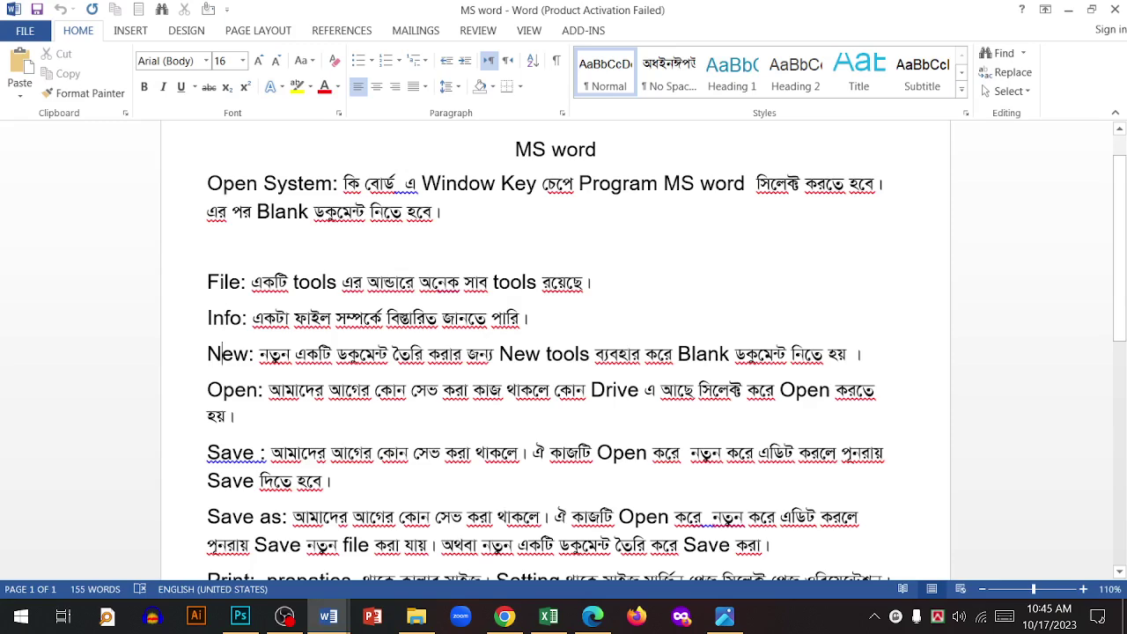
scroll(563, 353, "down", 1)
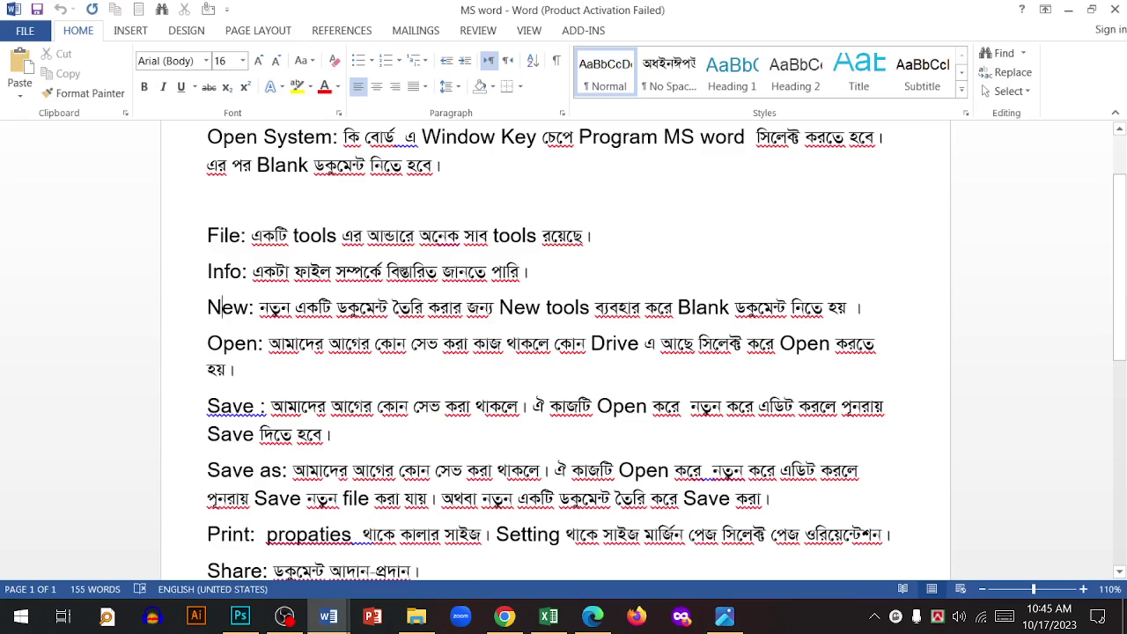
scroll(563, 352, "down", 1)
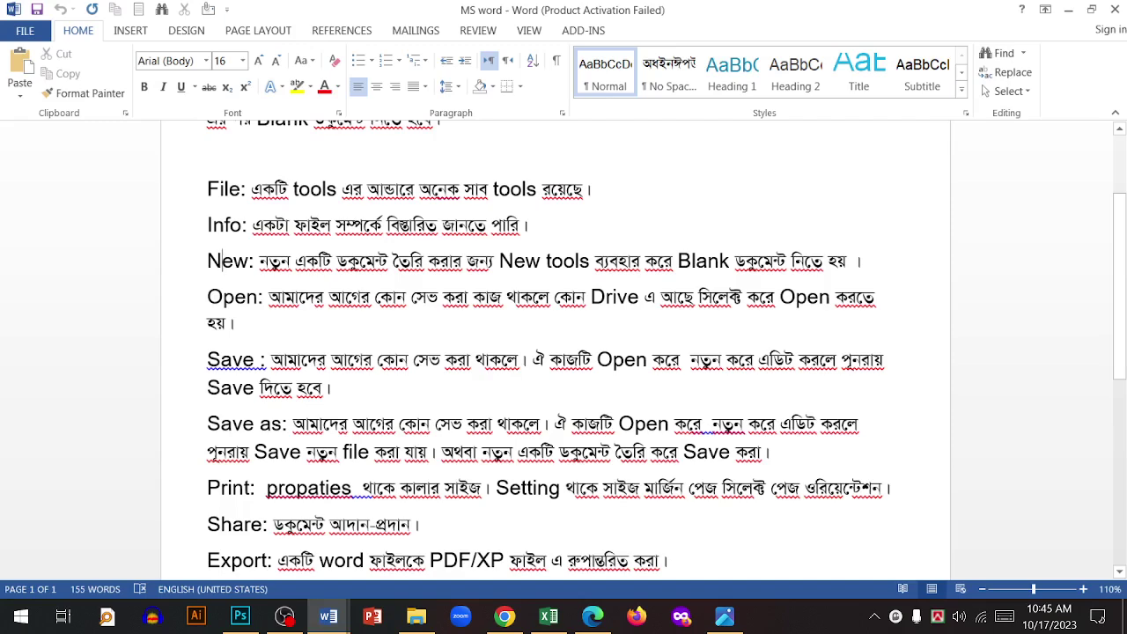
scroll(563, 352, "down", 3)
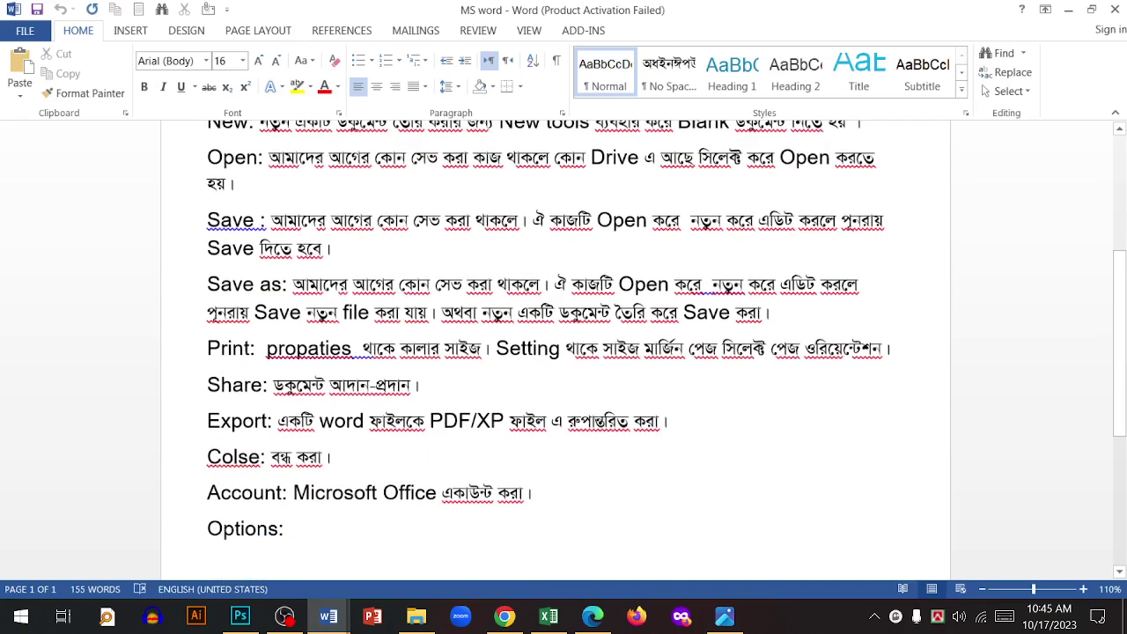
scroll(564, 353, "up", 6)
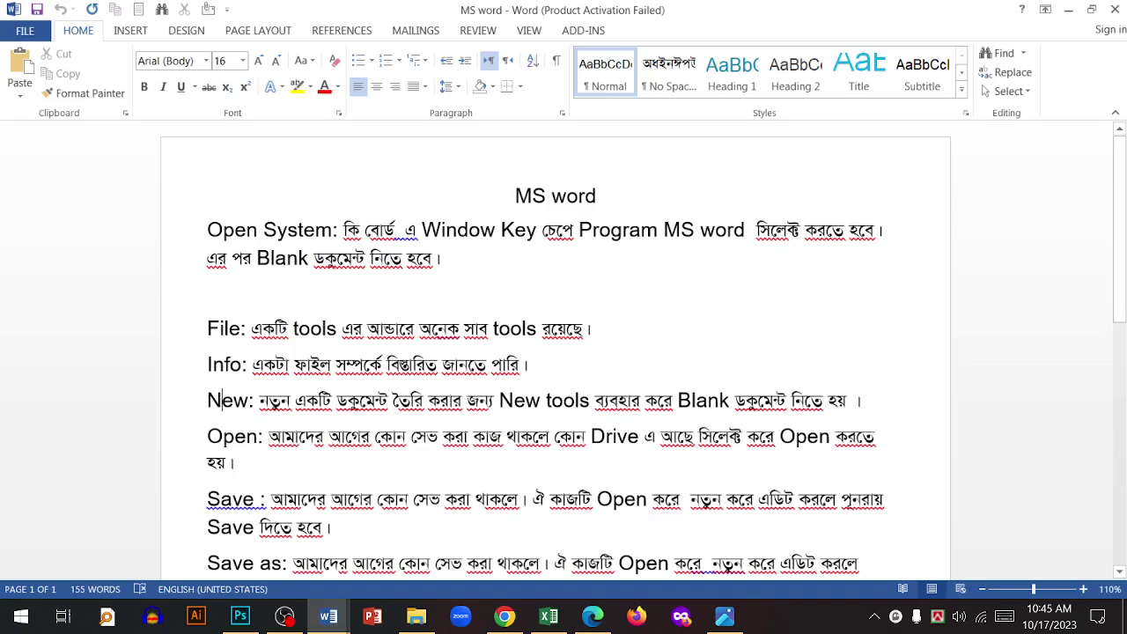
left_click(1115, 9)
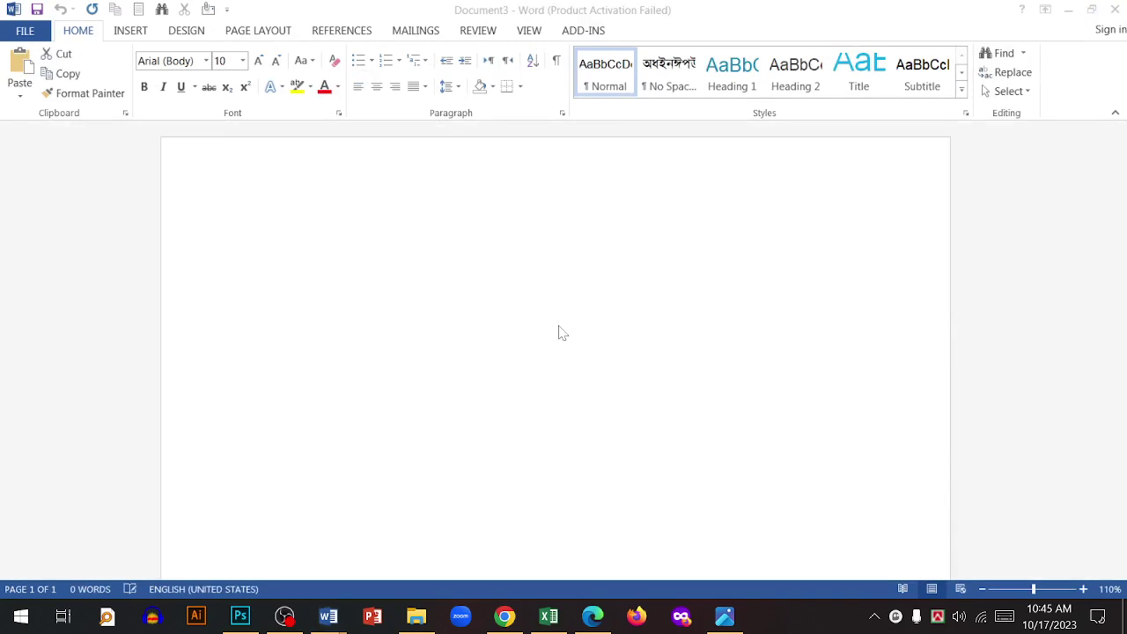
- Close Document3, the MS word folder window, New Microsoft Word Document, Qualification and Document1
left_click(1115, 10)
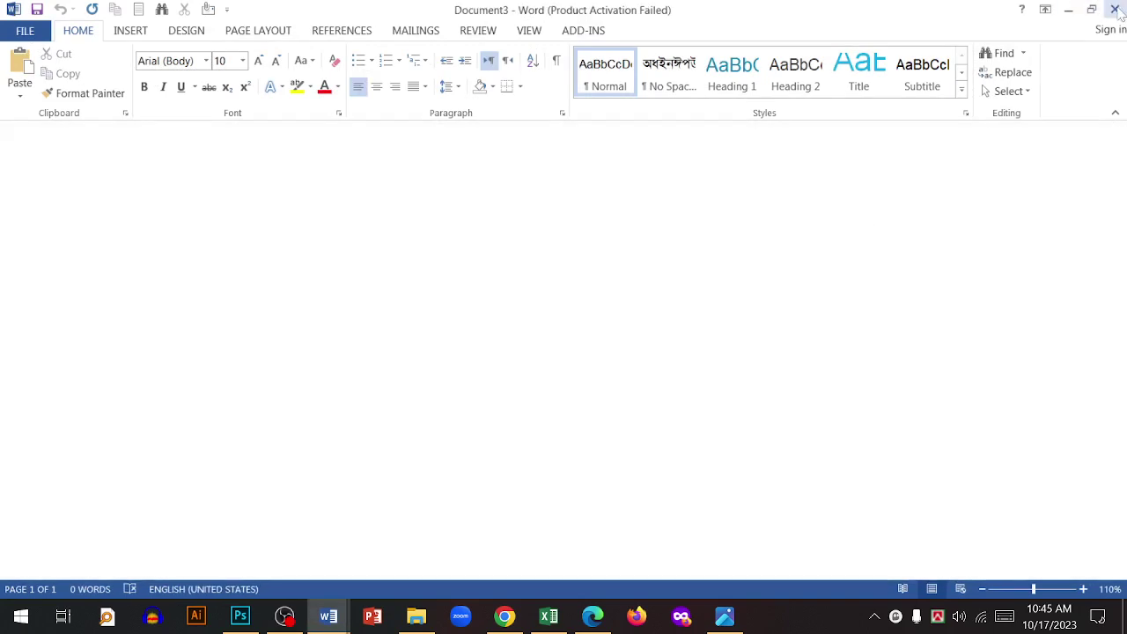
left_click(1115, 10)
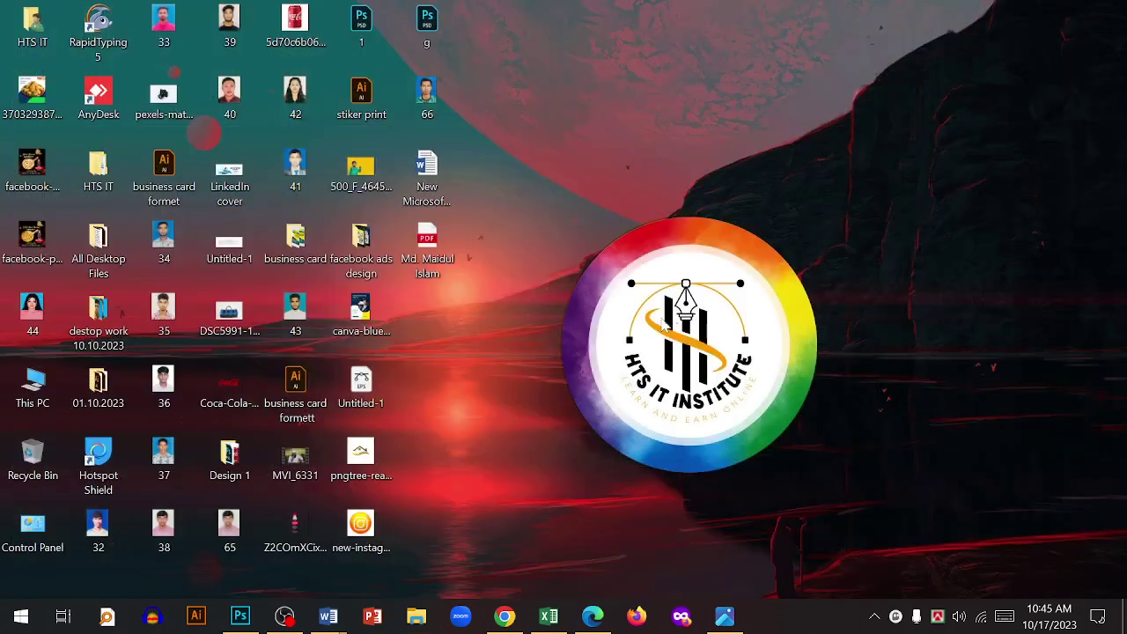
mouse_move(328, 616)
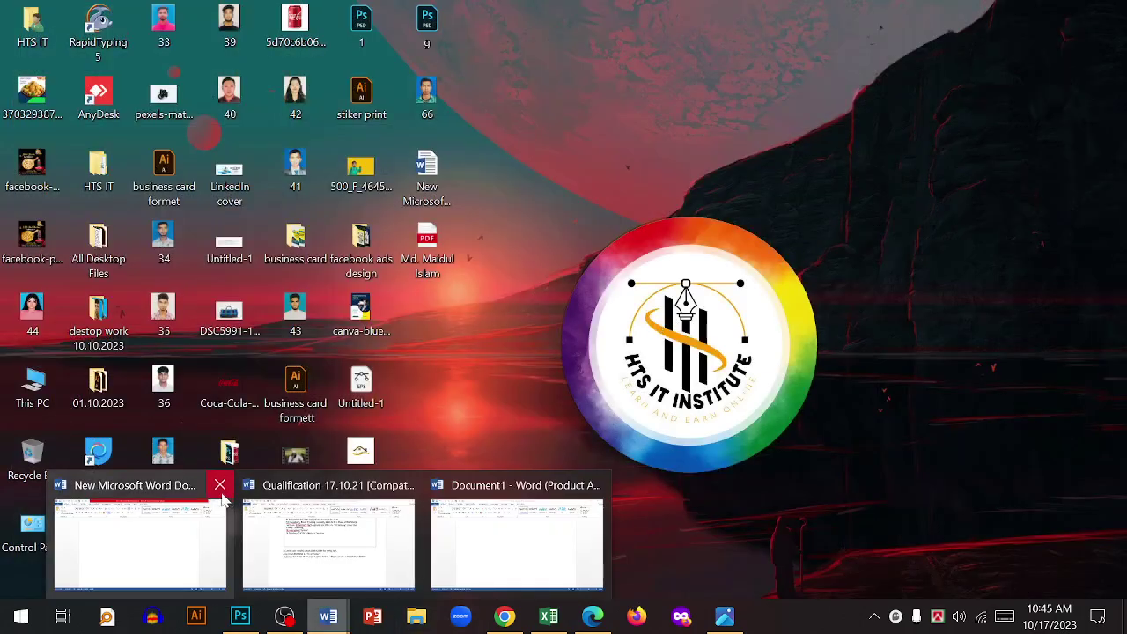
left_click(220, 486)
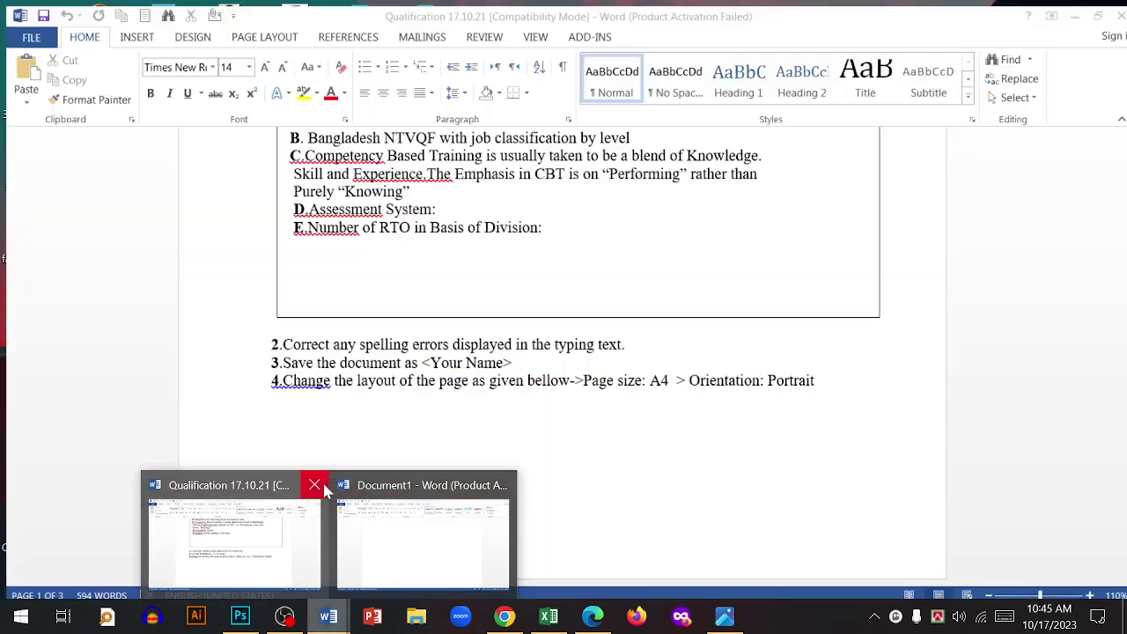
left_click(308, 485)
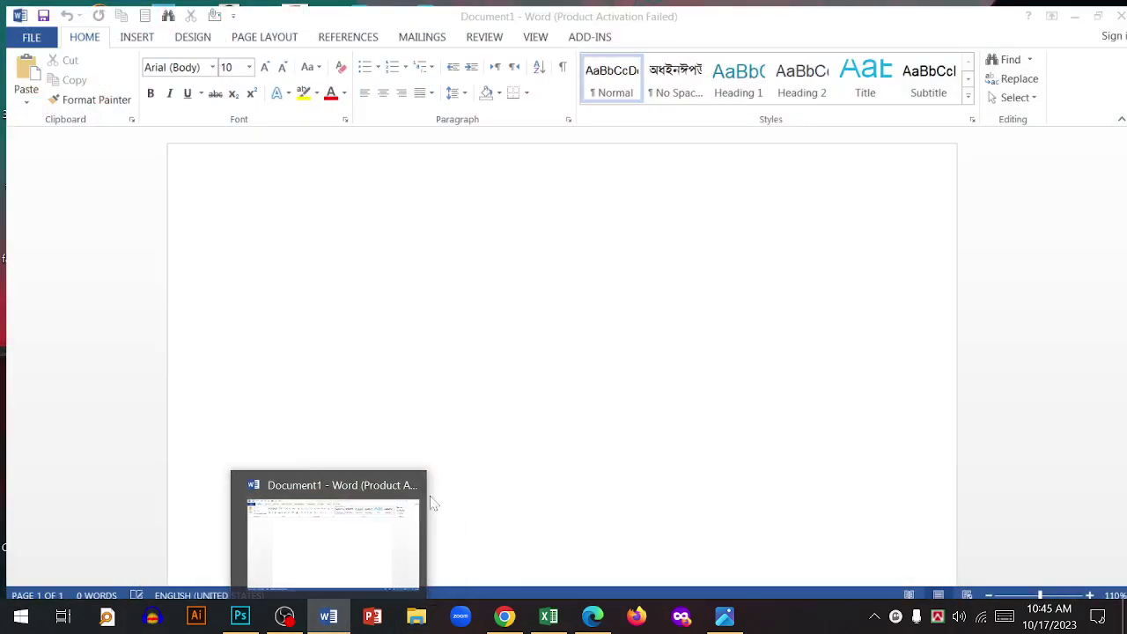
left_click(411, 485)
- Refresh the desktop and restore the OBS Studio window from the taskbar
right_click(611, 233)
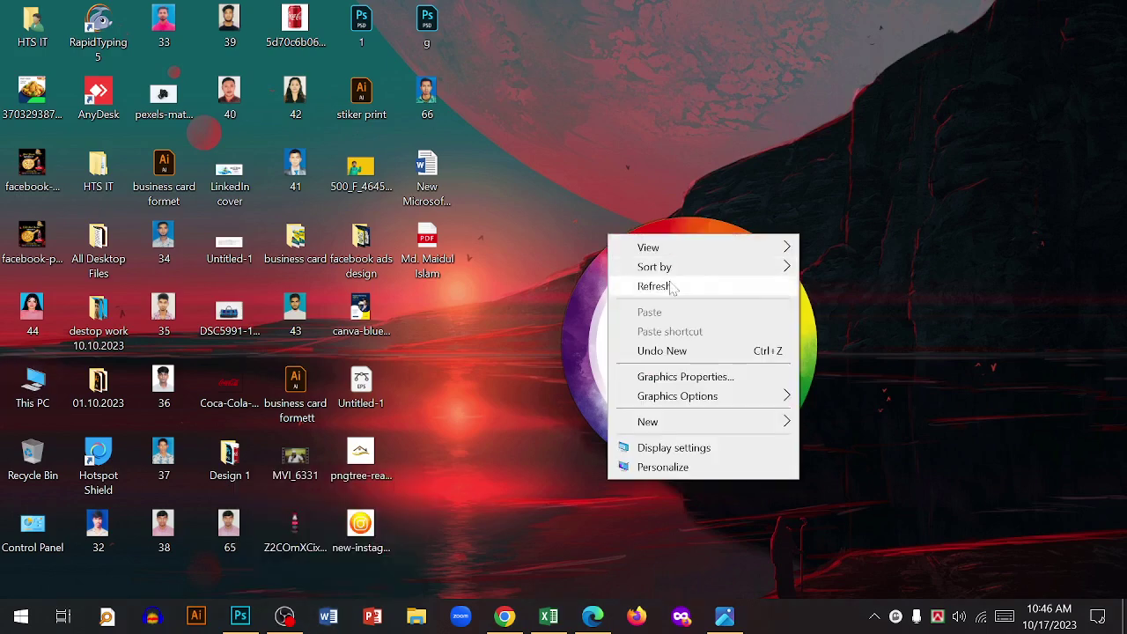
left_click(647, 287)
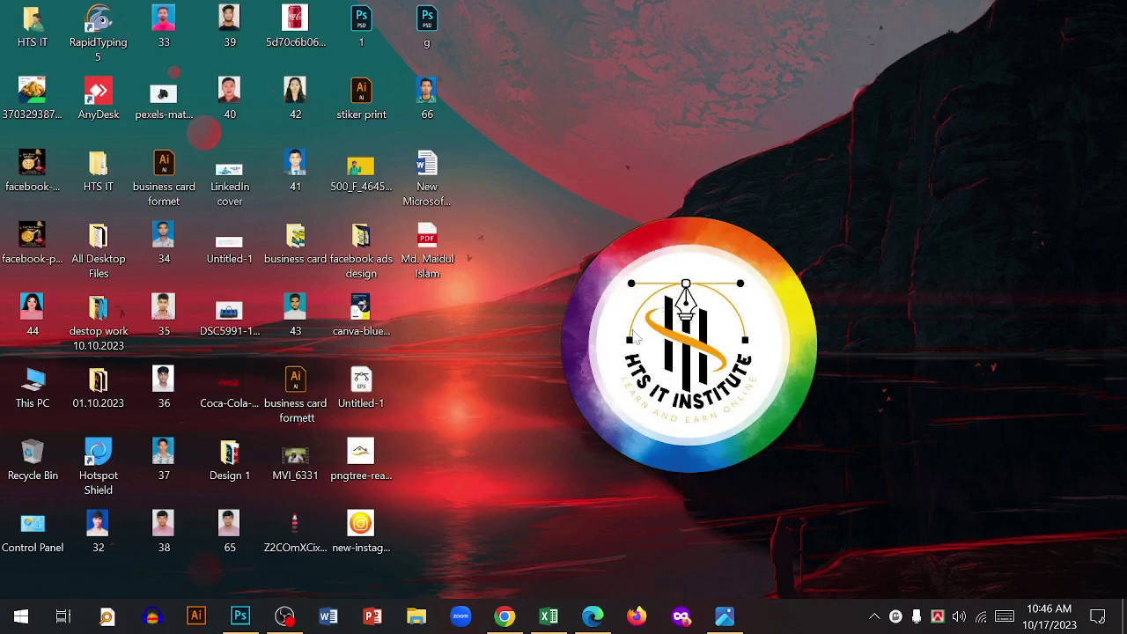
mouse_move(293, 623)
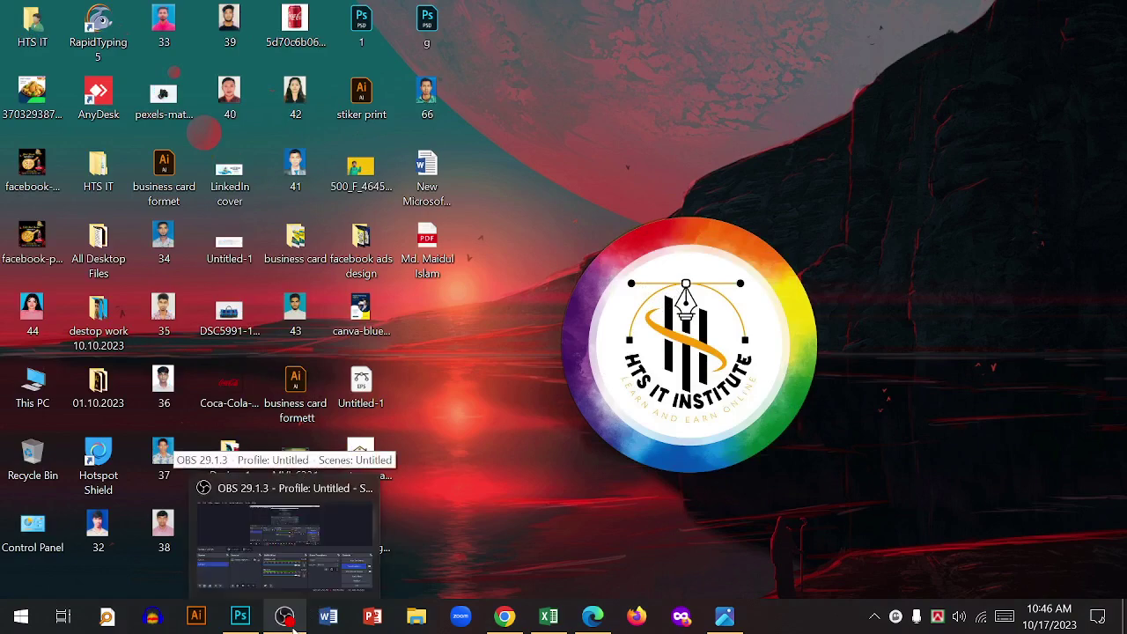
left_click(294, 621)
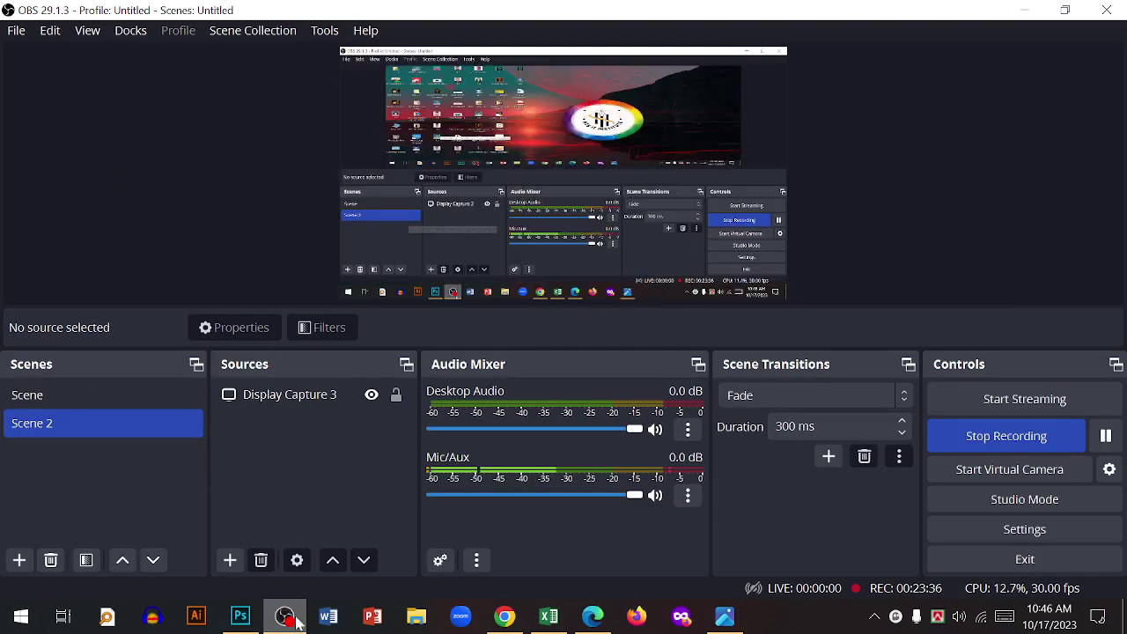